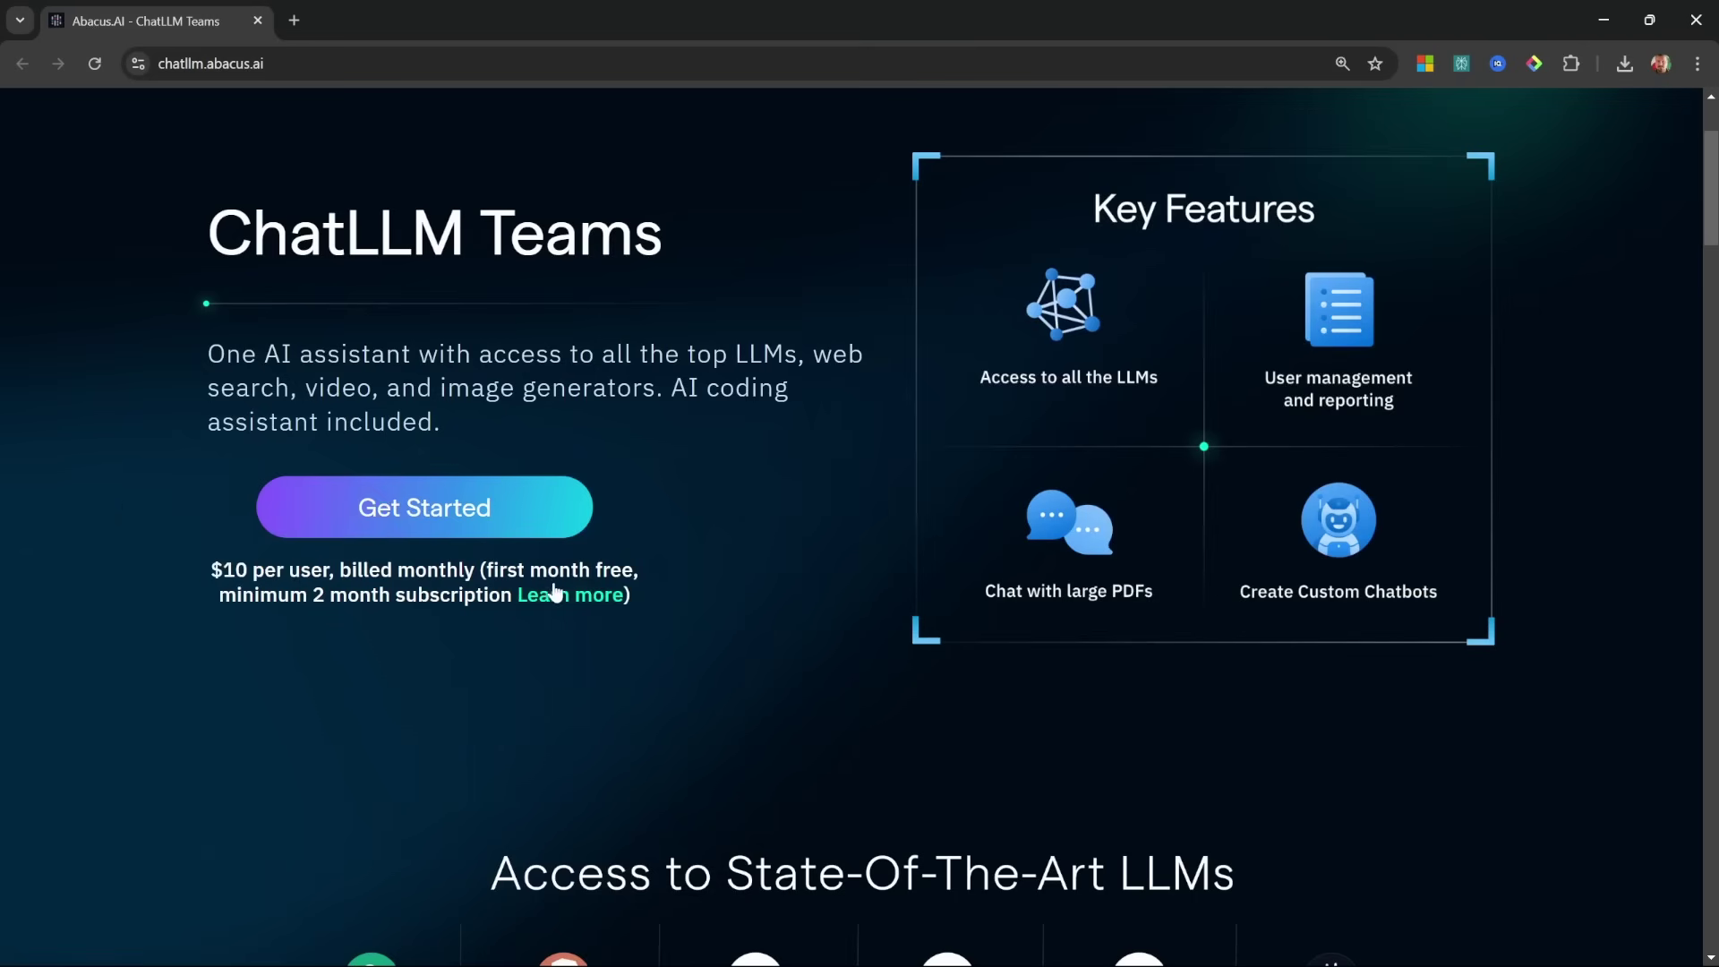
{"action": "left_click_drag", "start_coordinate": [488, 570], "coordinate": [635, 570]}
{"action": "scroll", "coordinate": [737, 634], "scroll_direction": "down", "scroll_amount": 1}
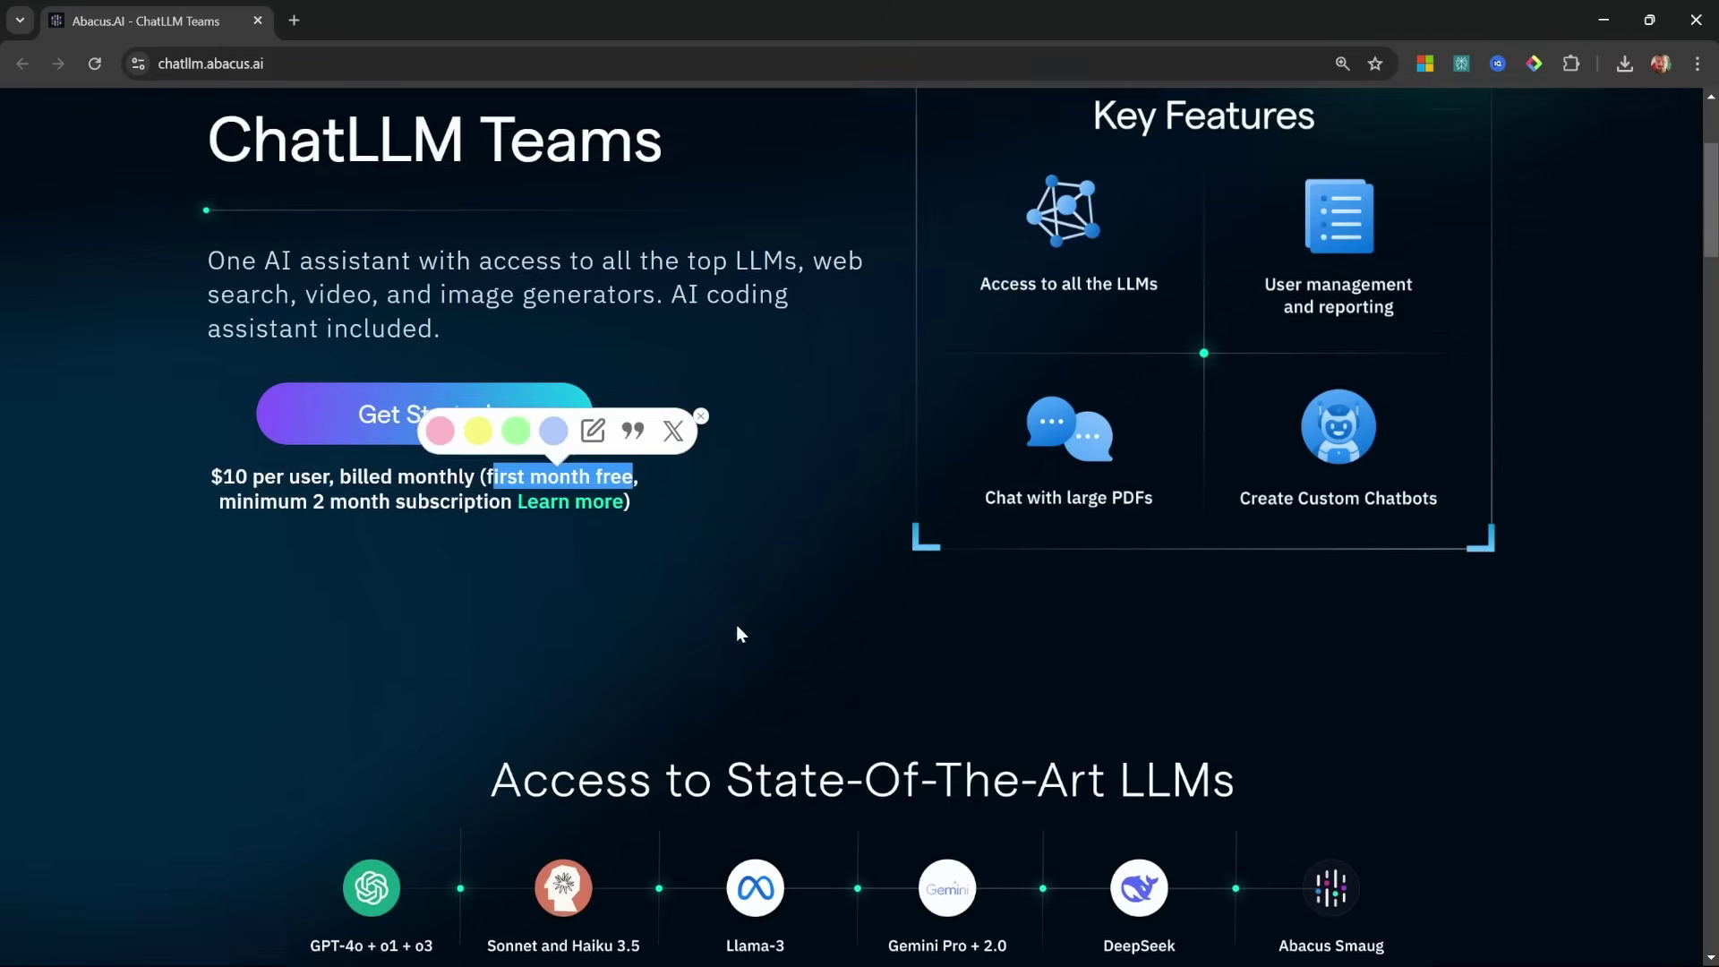
{"action": "scroll", "coordinate": [737, 634], "scroll_direction": "down", "scroll_amount": 1}
{"action": "scroll", "coordinate": [761, 586], "scroll_direction": "down", "scroll_amount": 3}
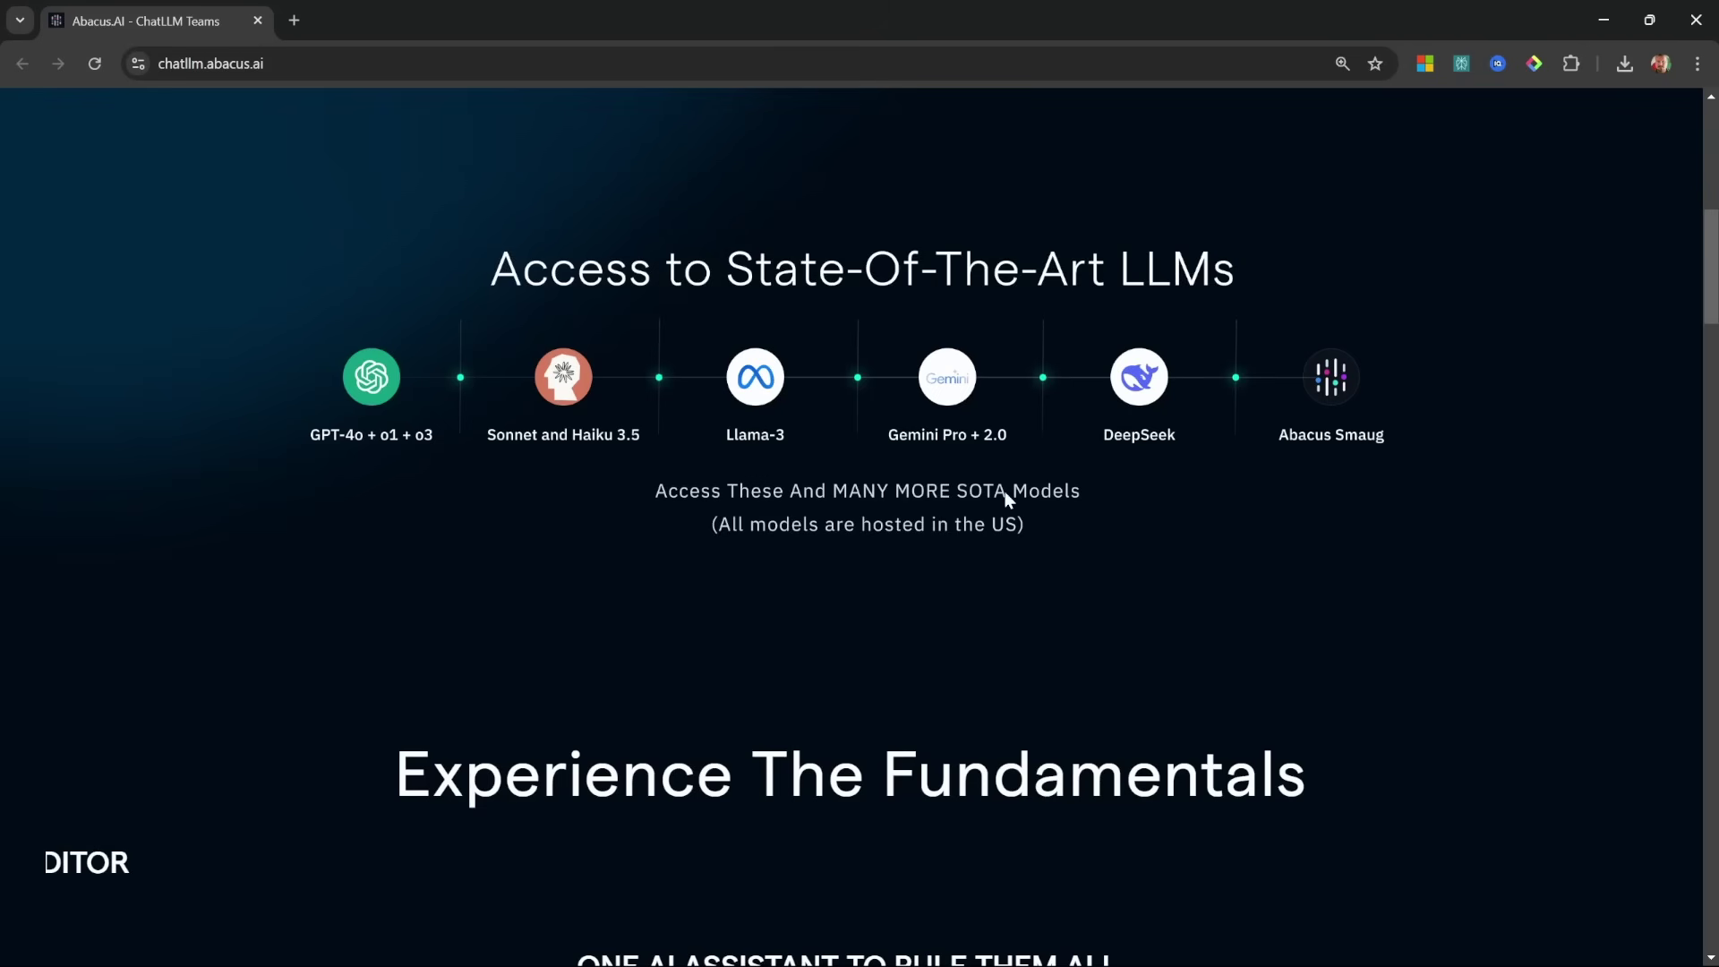
{"action": "scroll", "coordinate": [1410, 498], "scroll_direction": "down", "scroll_amount": 3}
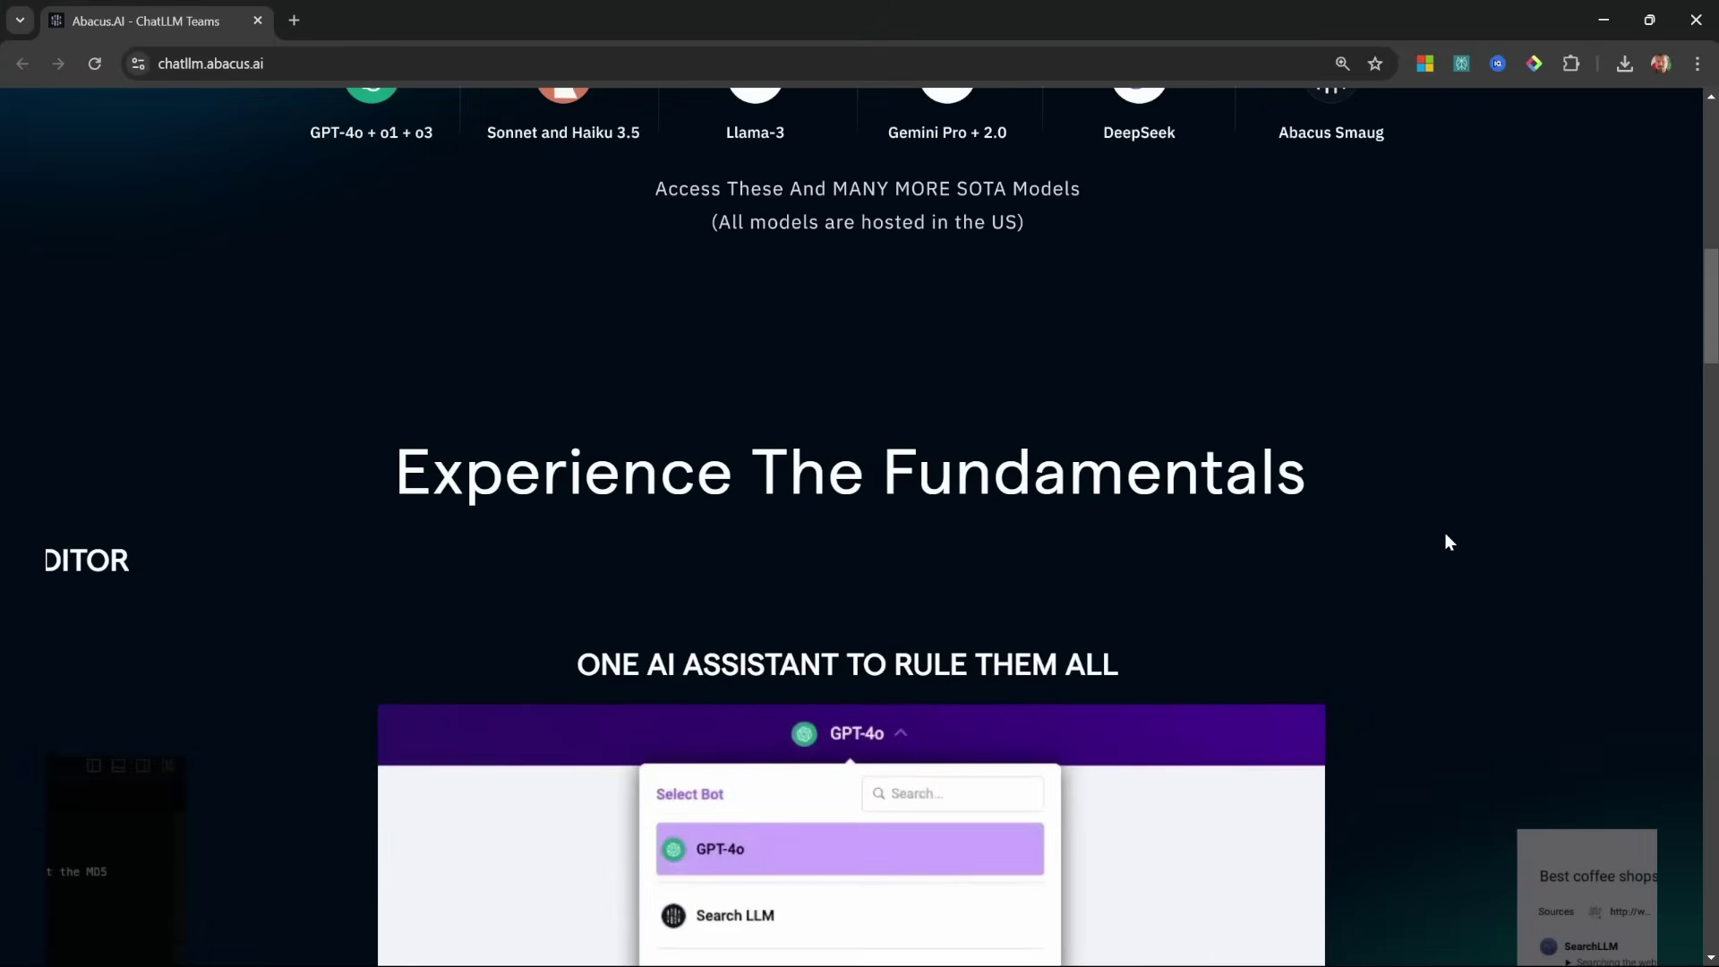
{"action": "scroll", "coordinate": [1477, 544], "scroll_direction": "down", "scroll_amount": 2}
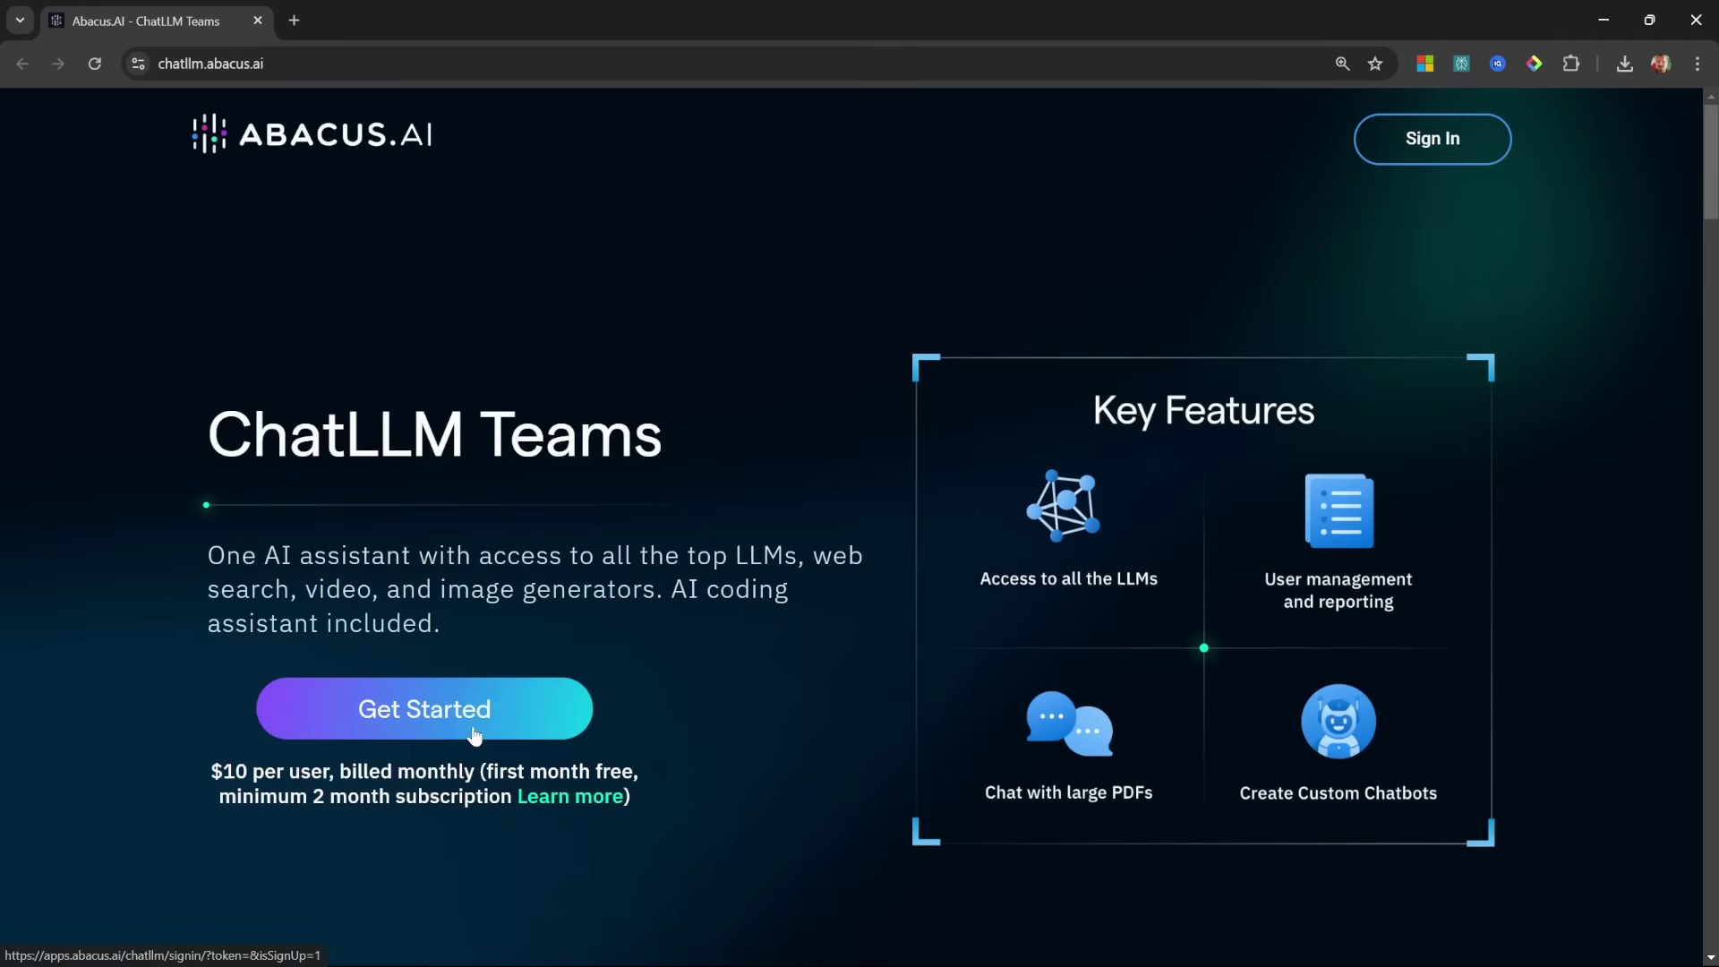
Step: Sign in with the Google account, then set the interface to the Dark theme from the profile menu
{"action": "left_click", "coordinate": [402, 722]}
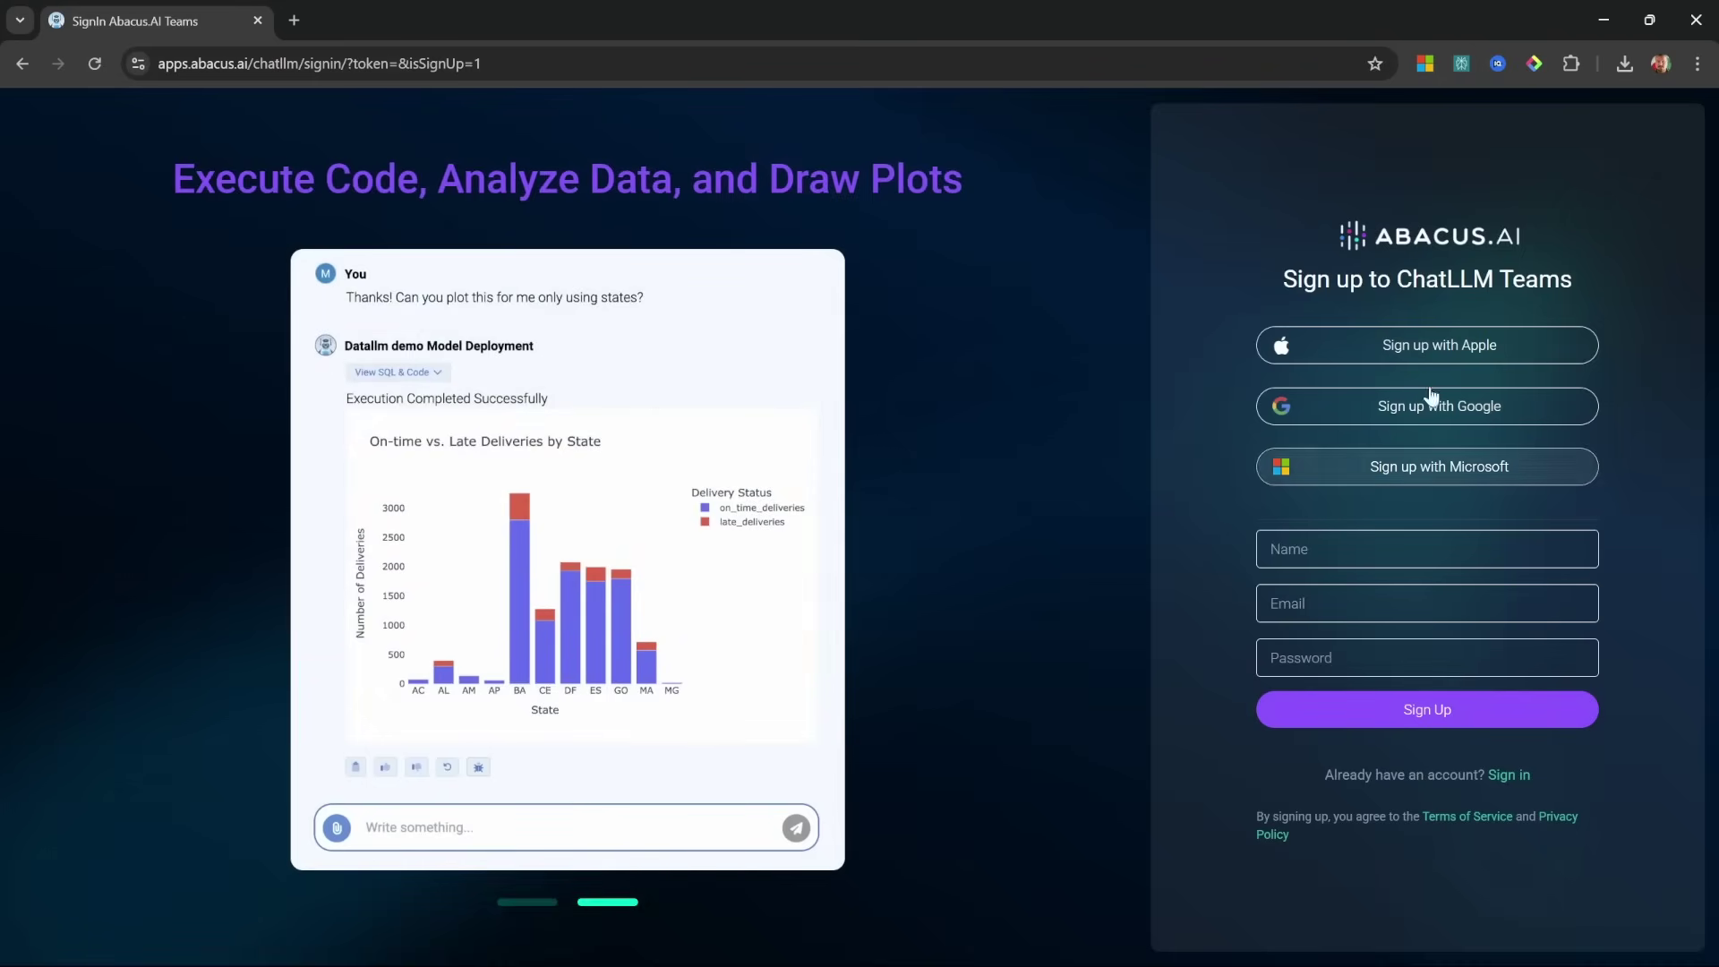
{"action": "left_click", "coordinate": [1448, 407]}
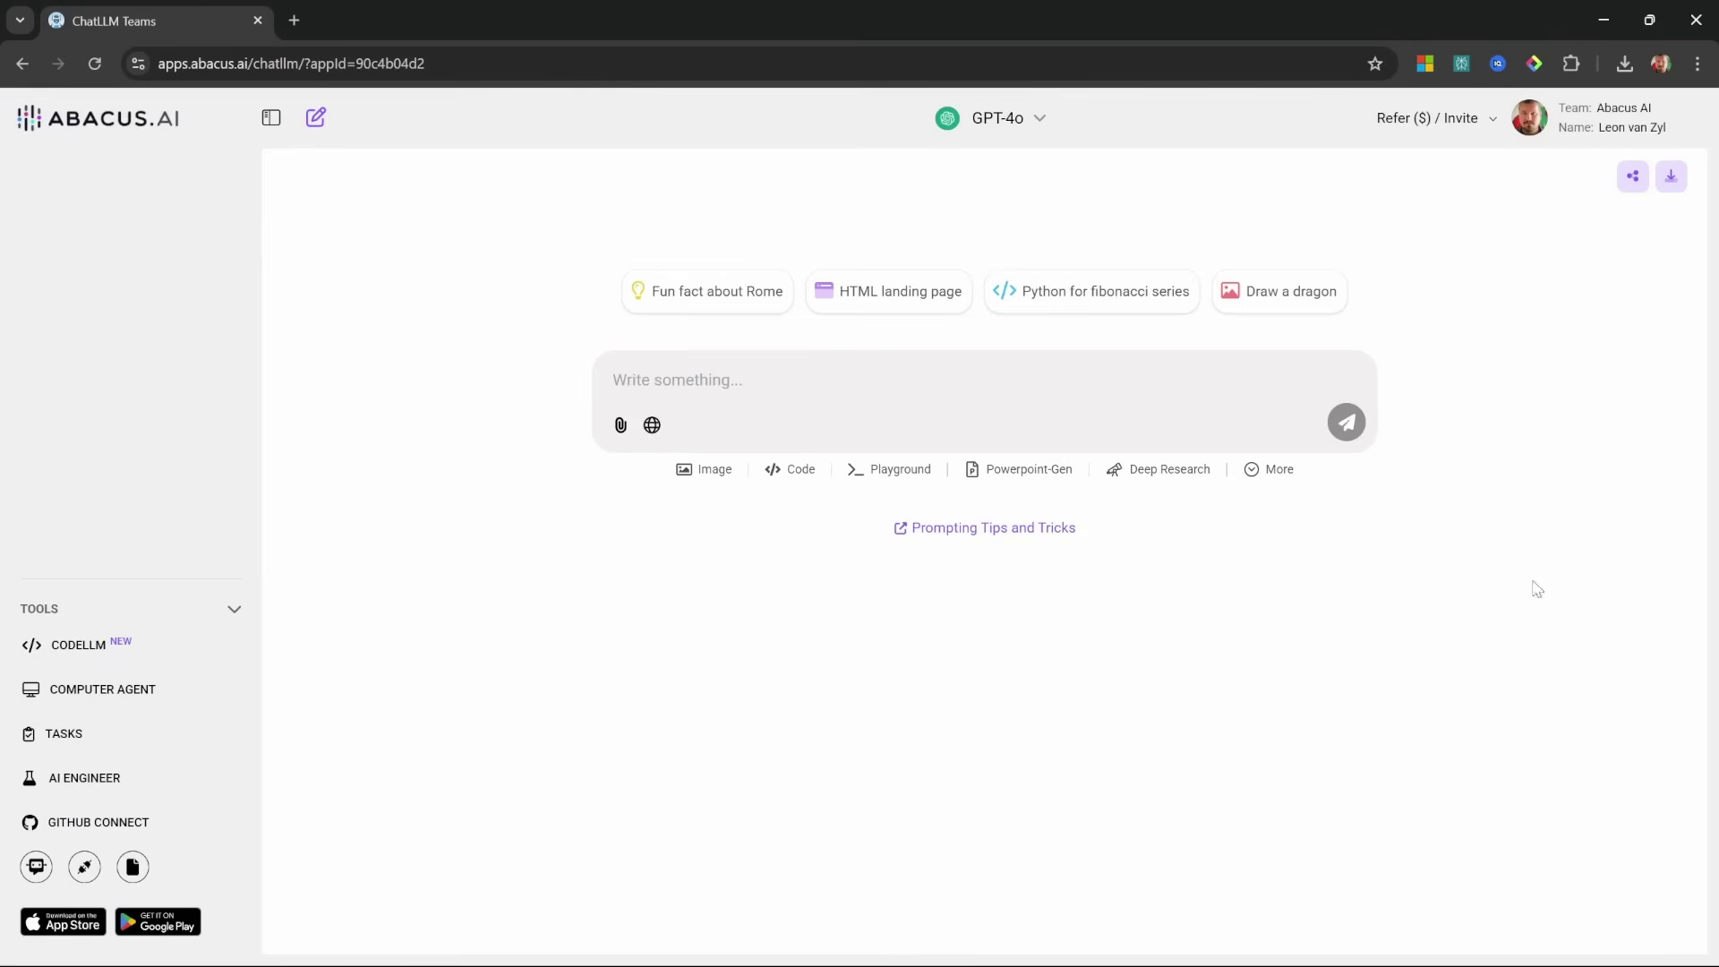
{"action": "left_click", "coordinate": [1541, 131]}
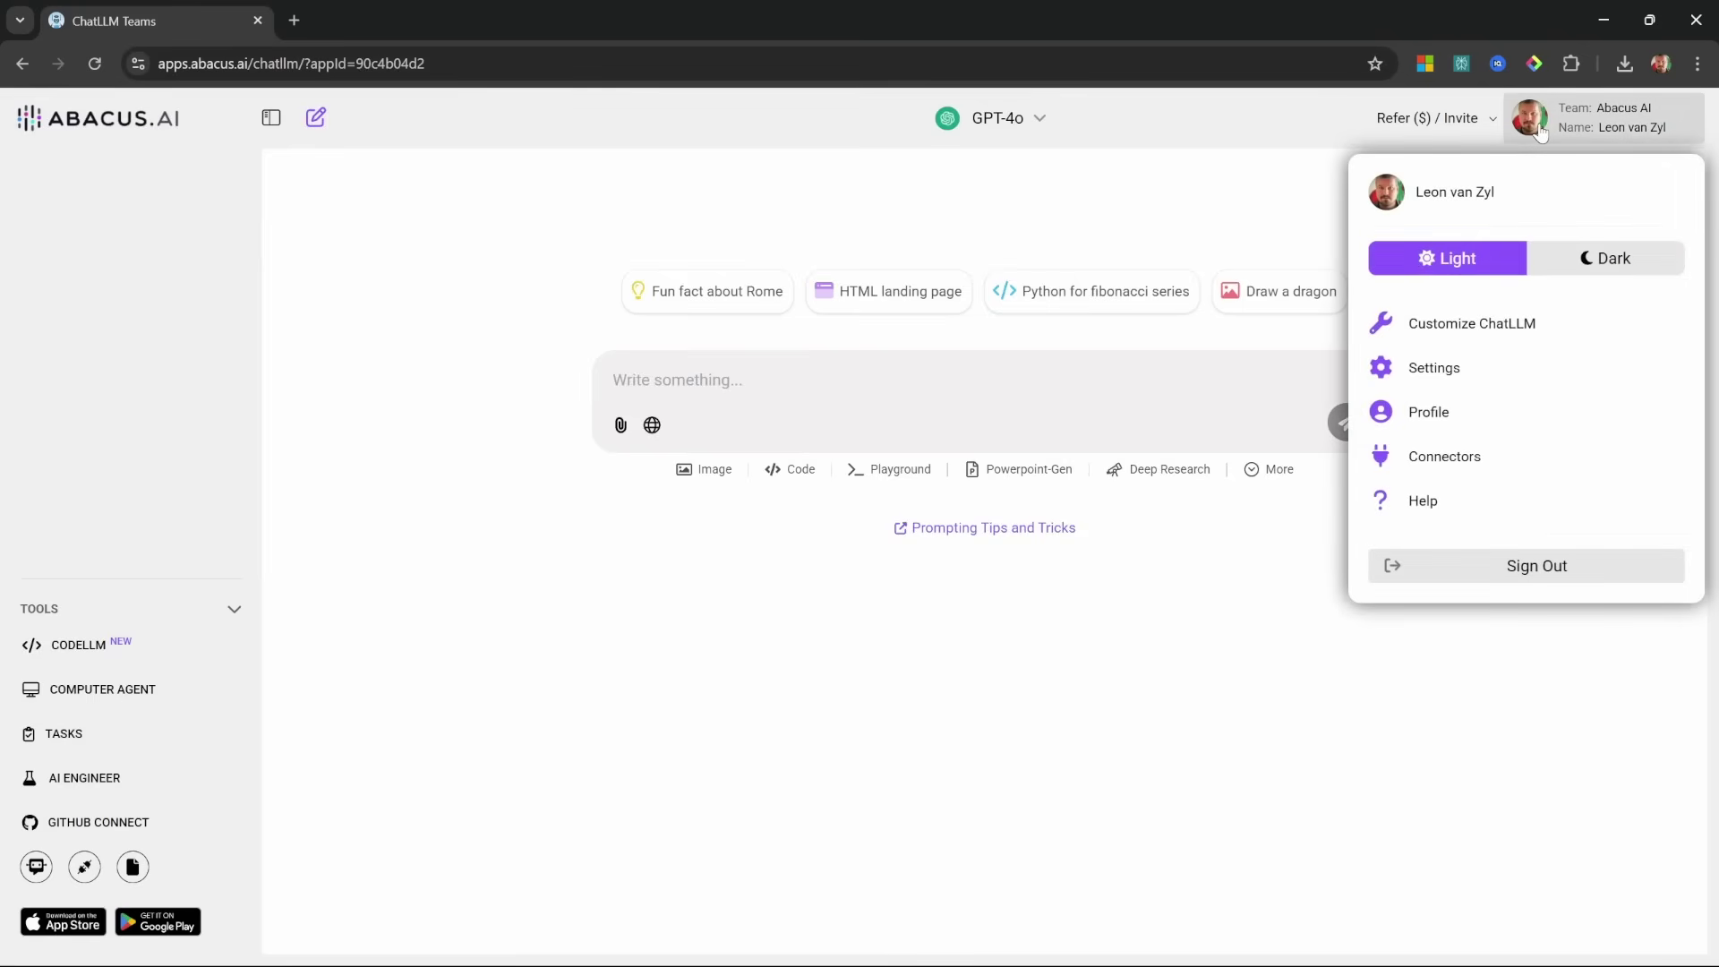
{"action": "left_click", "coordinate": [1607, 262]}
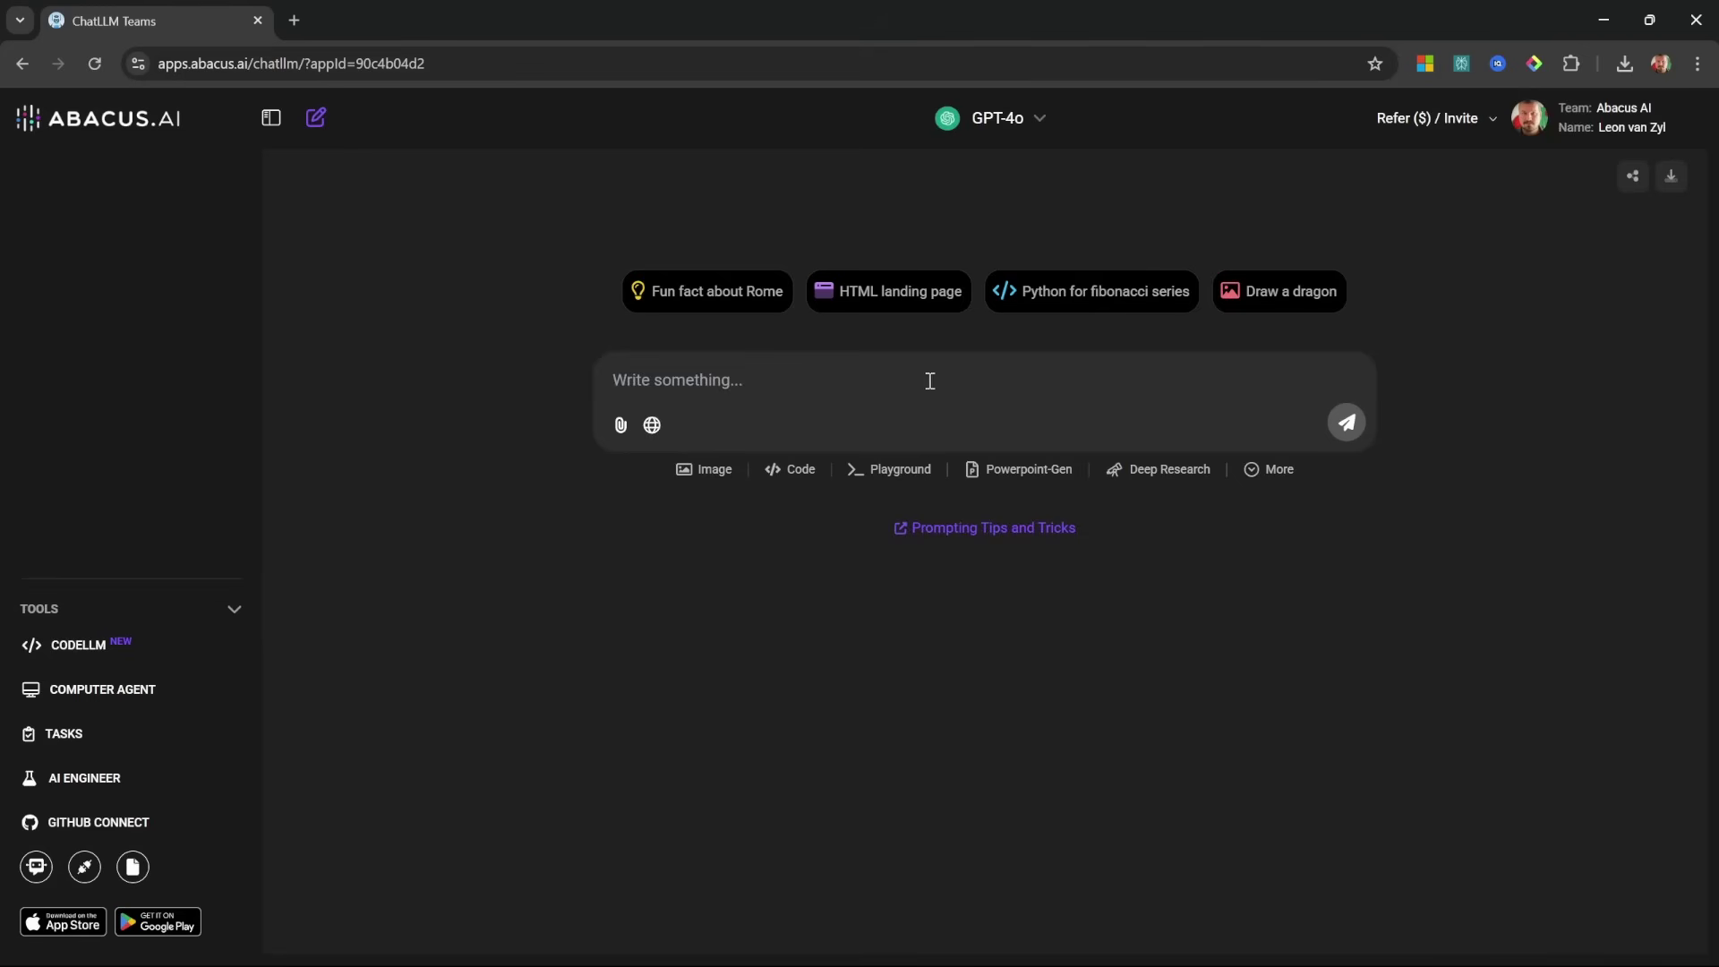
{"action": "left_click", "coordinate": [902, 382]}
{"action": "left_click", "coordinate": [98, 648]}
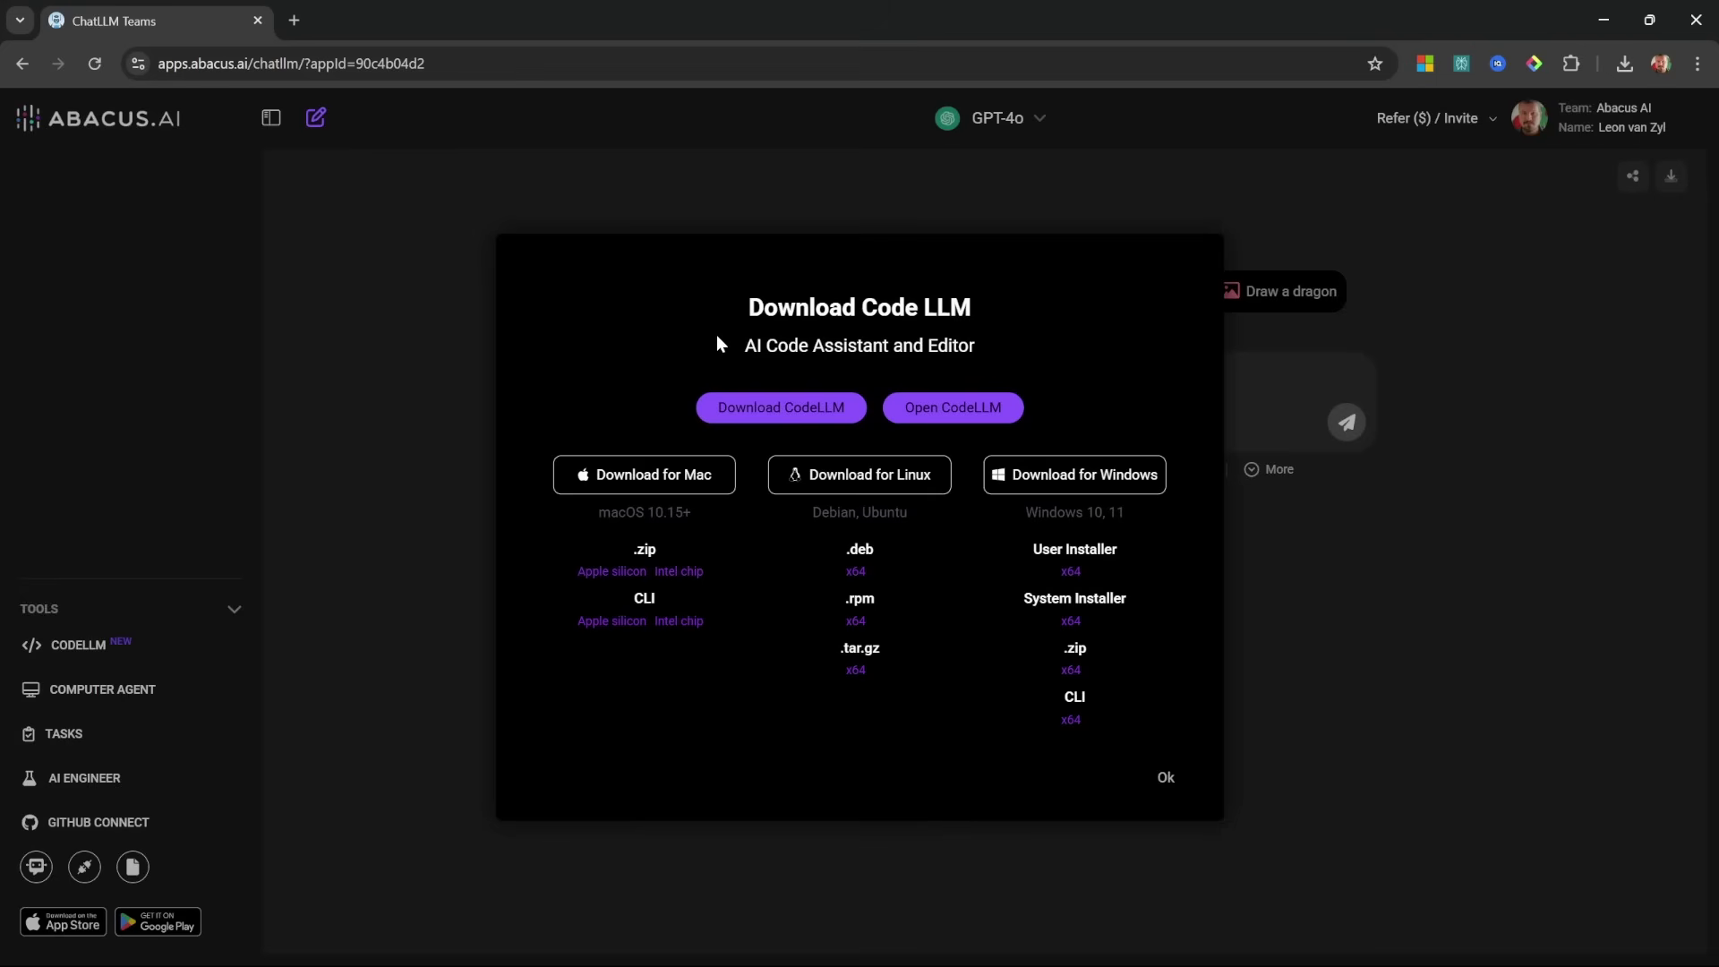
{"action": "left_click_drag", "start_coordinate": [739, 346], "coordinate": [995, 355]}
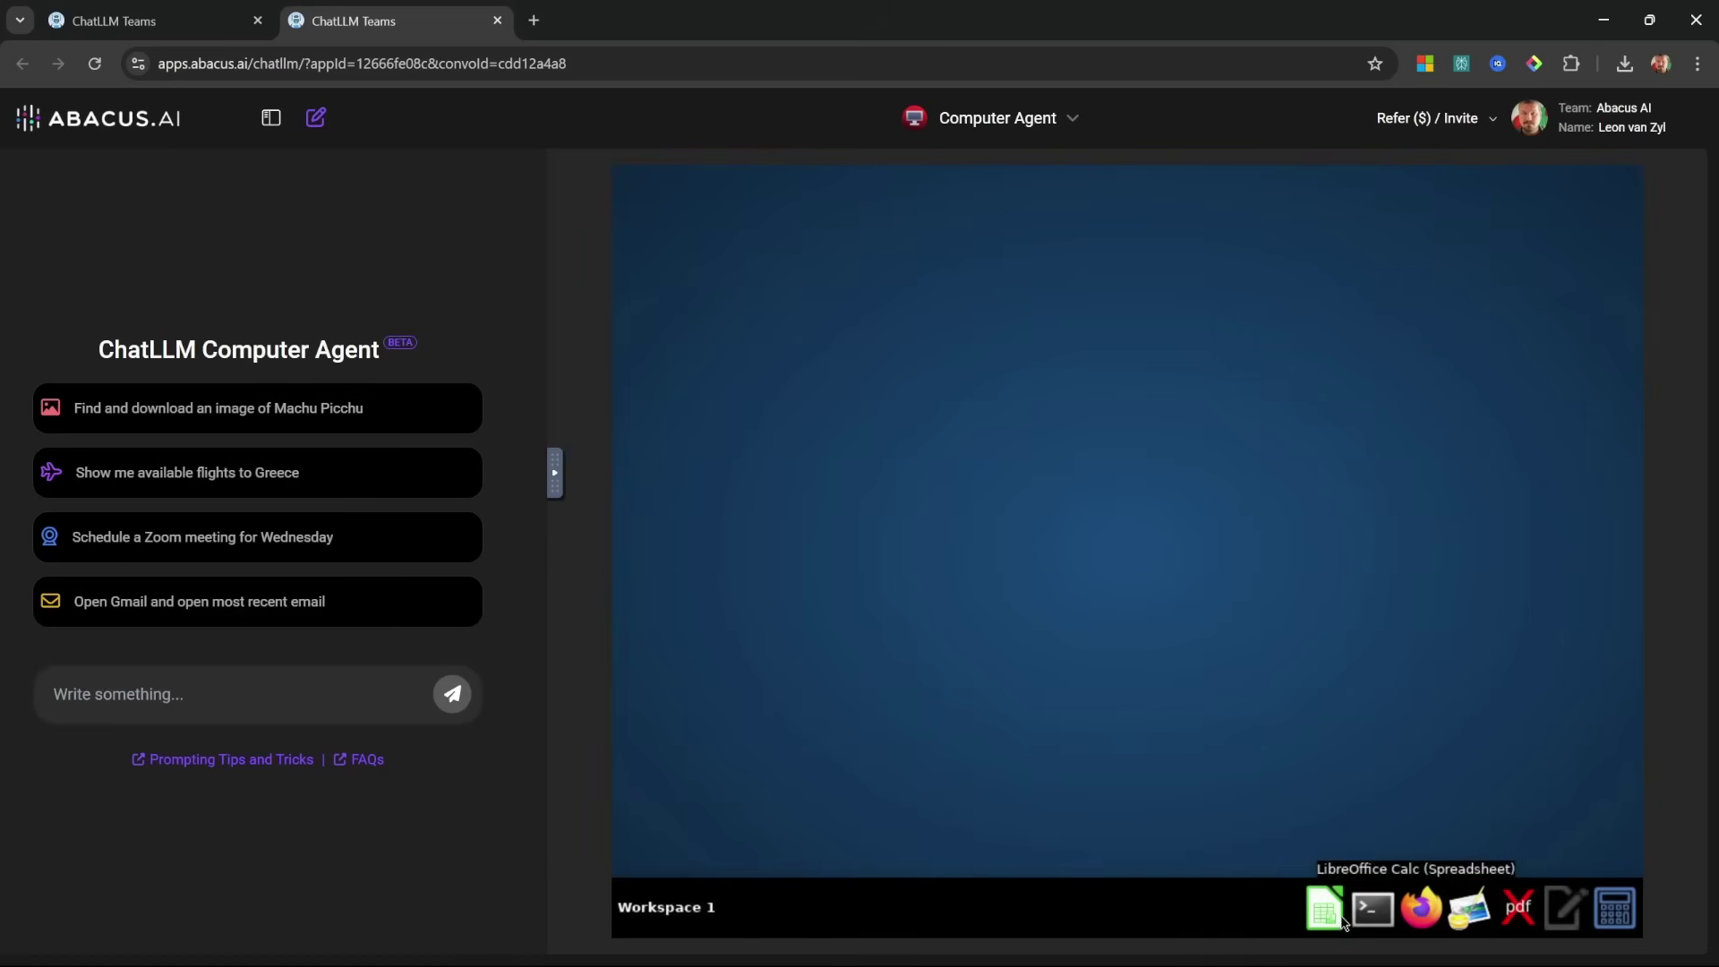
{"action": "key", "text": "ctrl+w"}
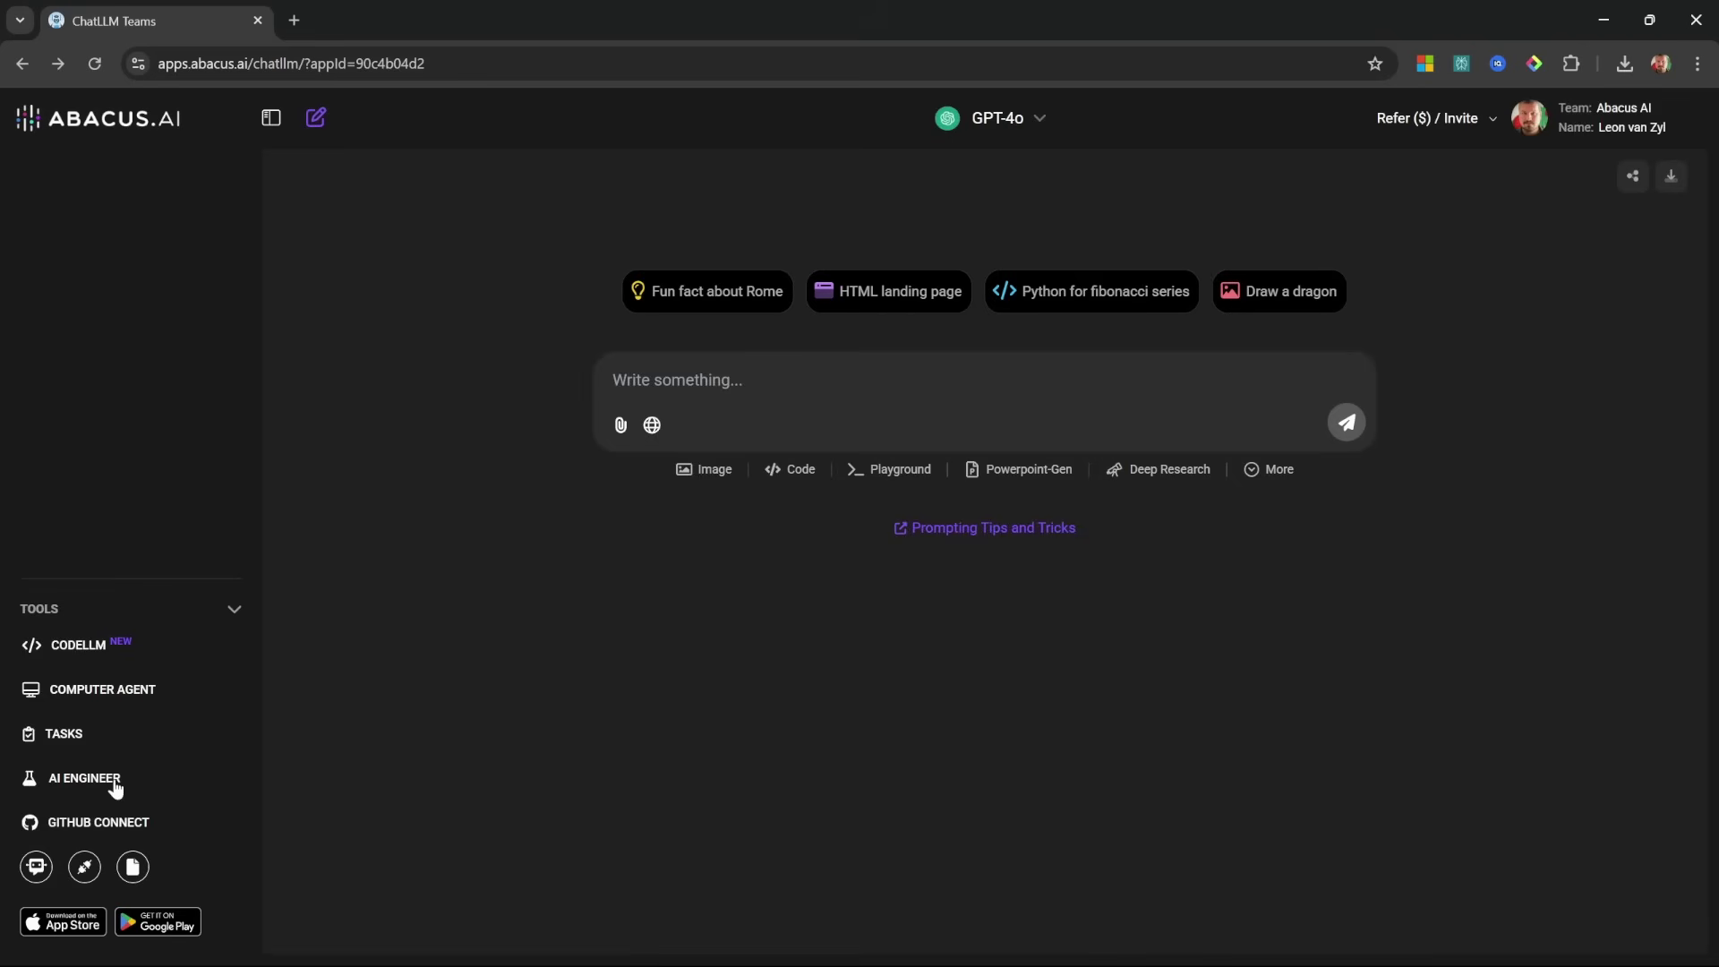
{"action": "left_click_drag", "start_coordinate": [188, 779], "coordinate": [42, 784]}
{"action": "left_click", "coordinate": [157, 792]}
Step: Keep GPT-4o after glancing at the model list and send 'Why is the sky blue?'
{"action": "left_click", "coordinate": [1021, 122]}
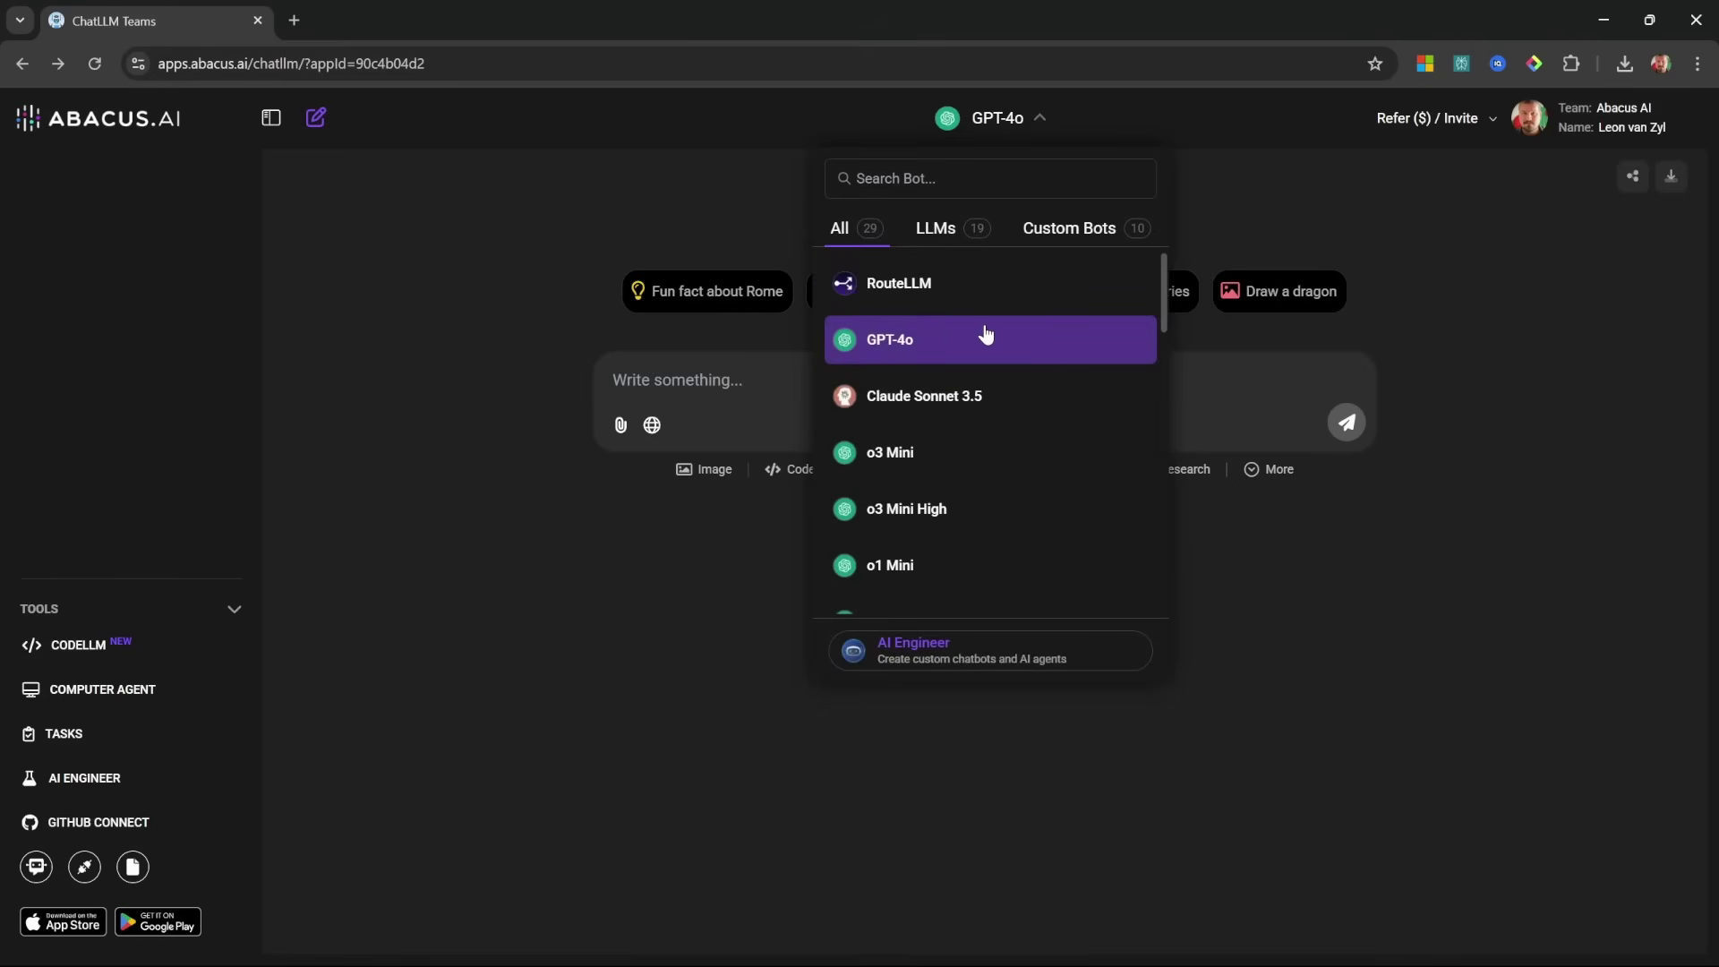
{"action": "scroll", "coordinate": [984, 333], "scroll_direction": "down", "scroll_amount": 2}
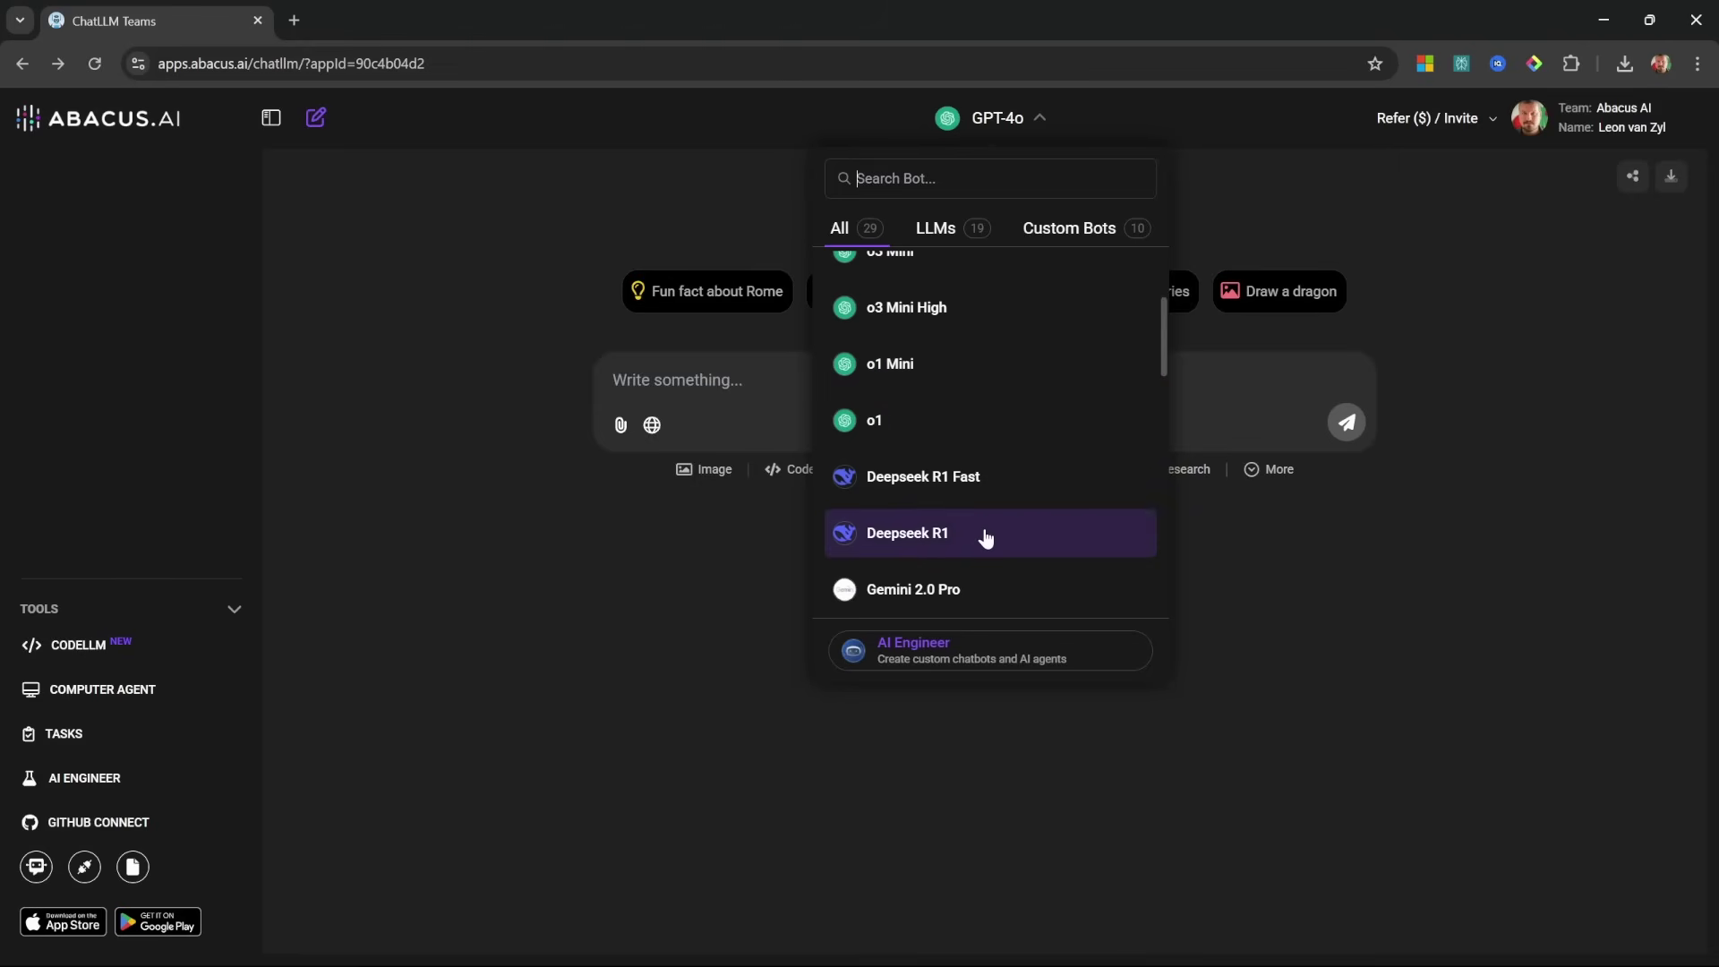
{"action": "key", "text": "Escape"}
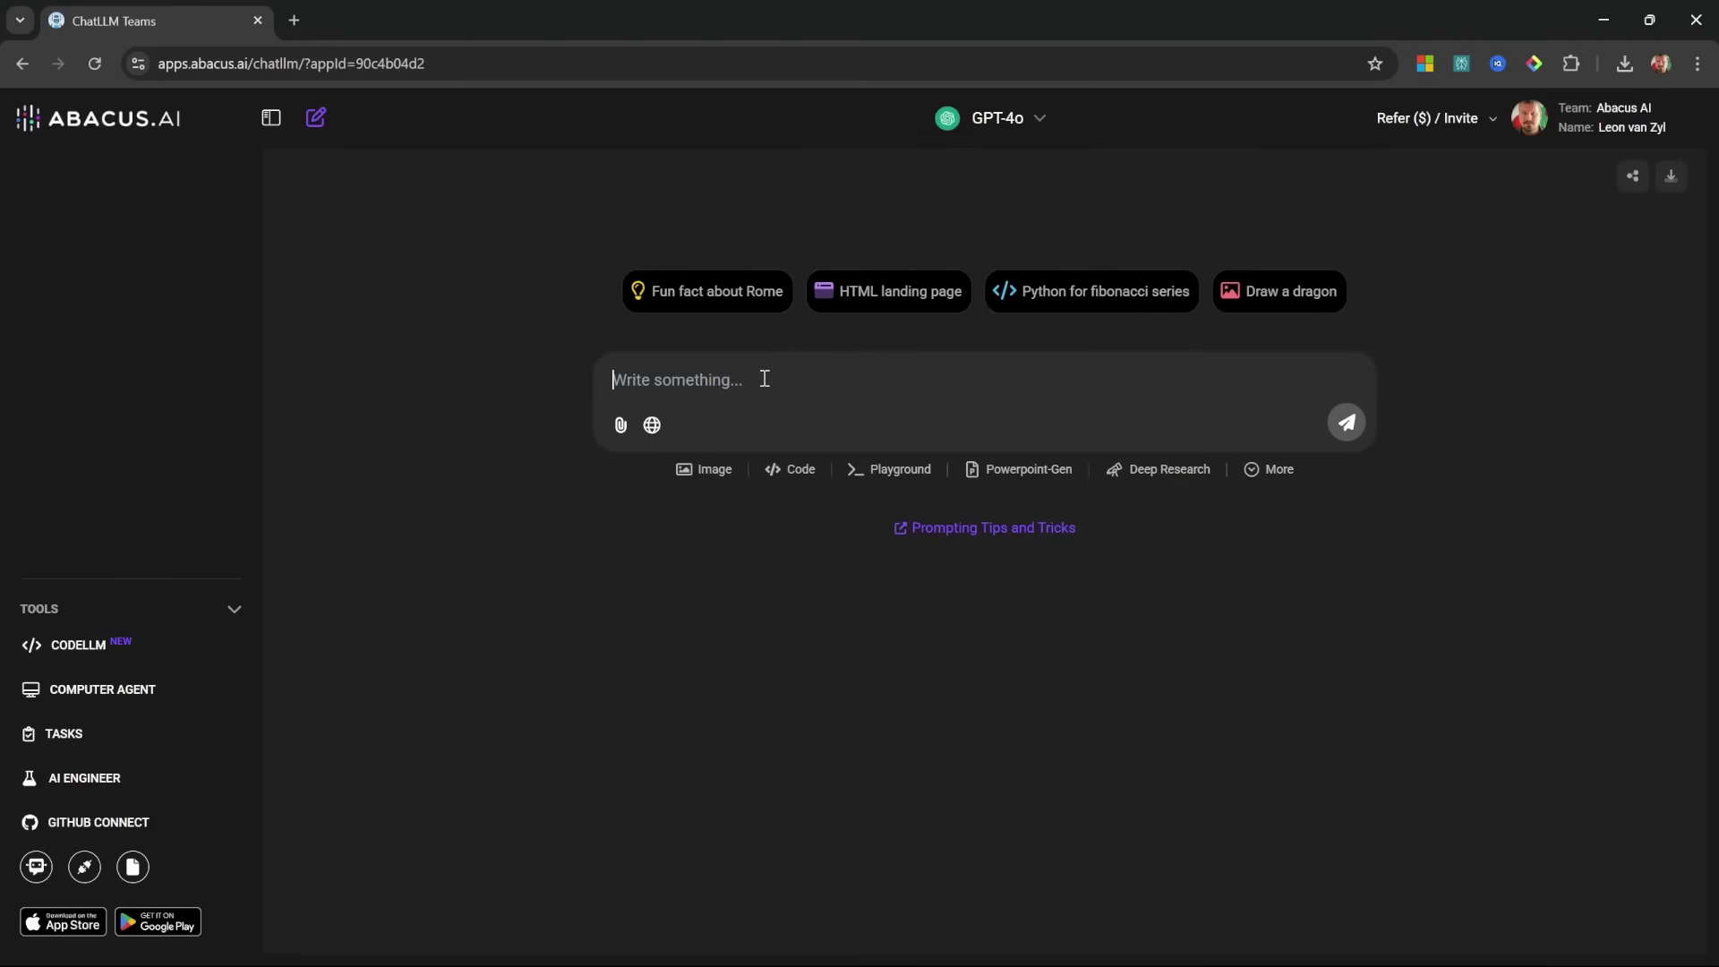
{"action": "type", "text": "Why is the sky blue?"}
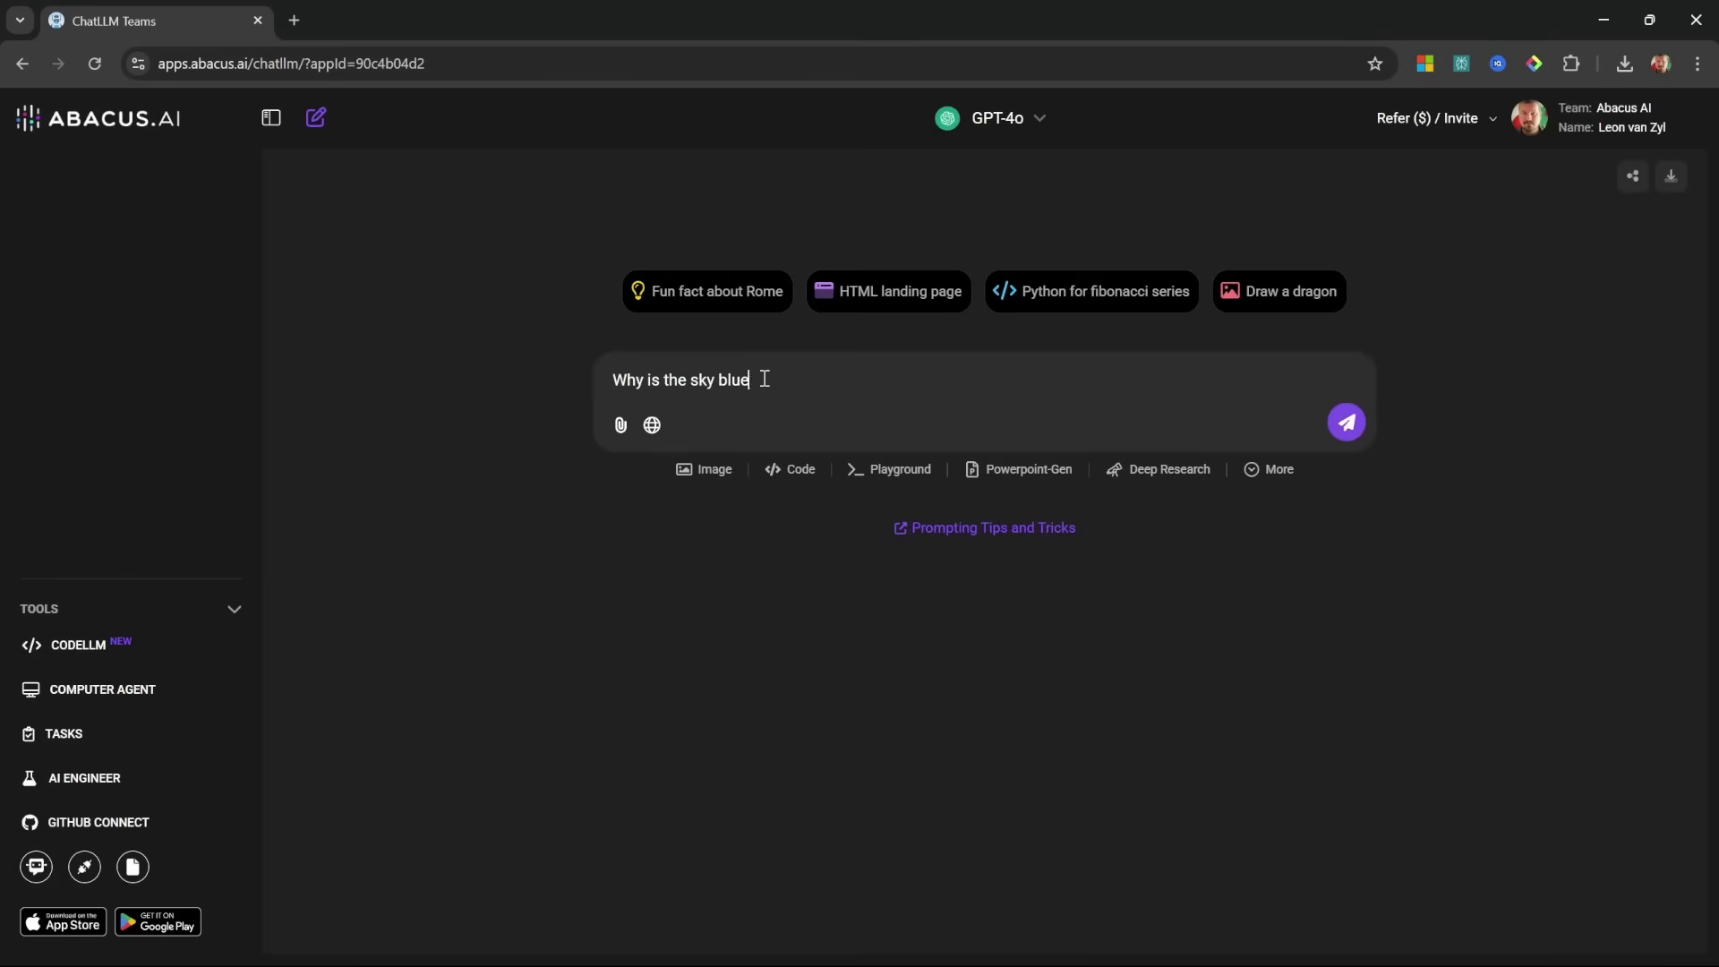
{"action": "key", "text": "Return"}
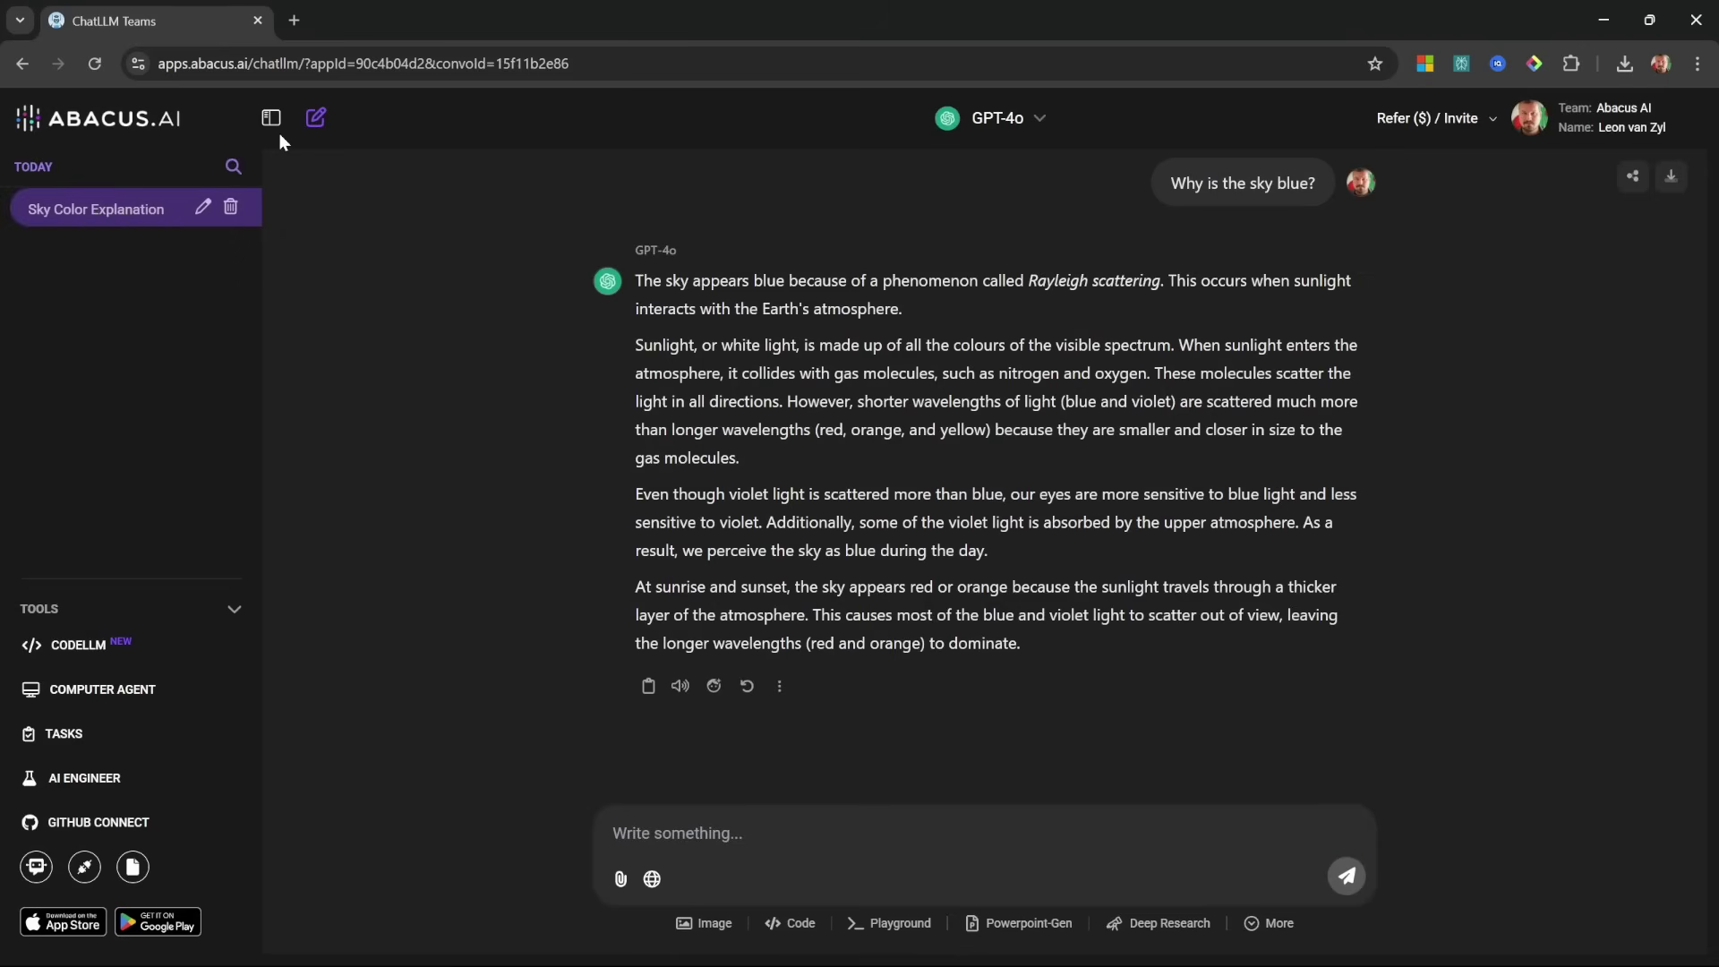
Step: In a new chat, ask Deepseek R1 why the sky is blue and collapse its Thoughts to show the answer
{"action": "left_click", "coordinate": [316, 119]}
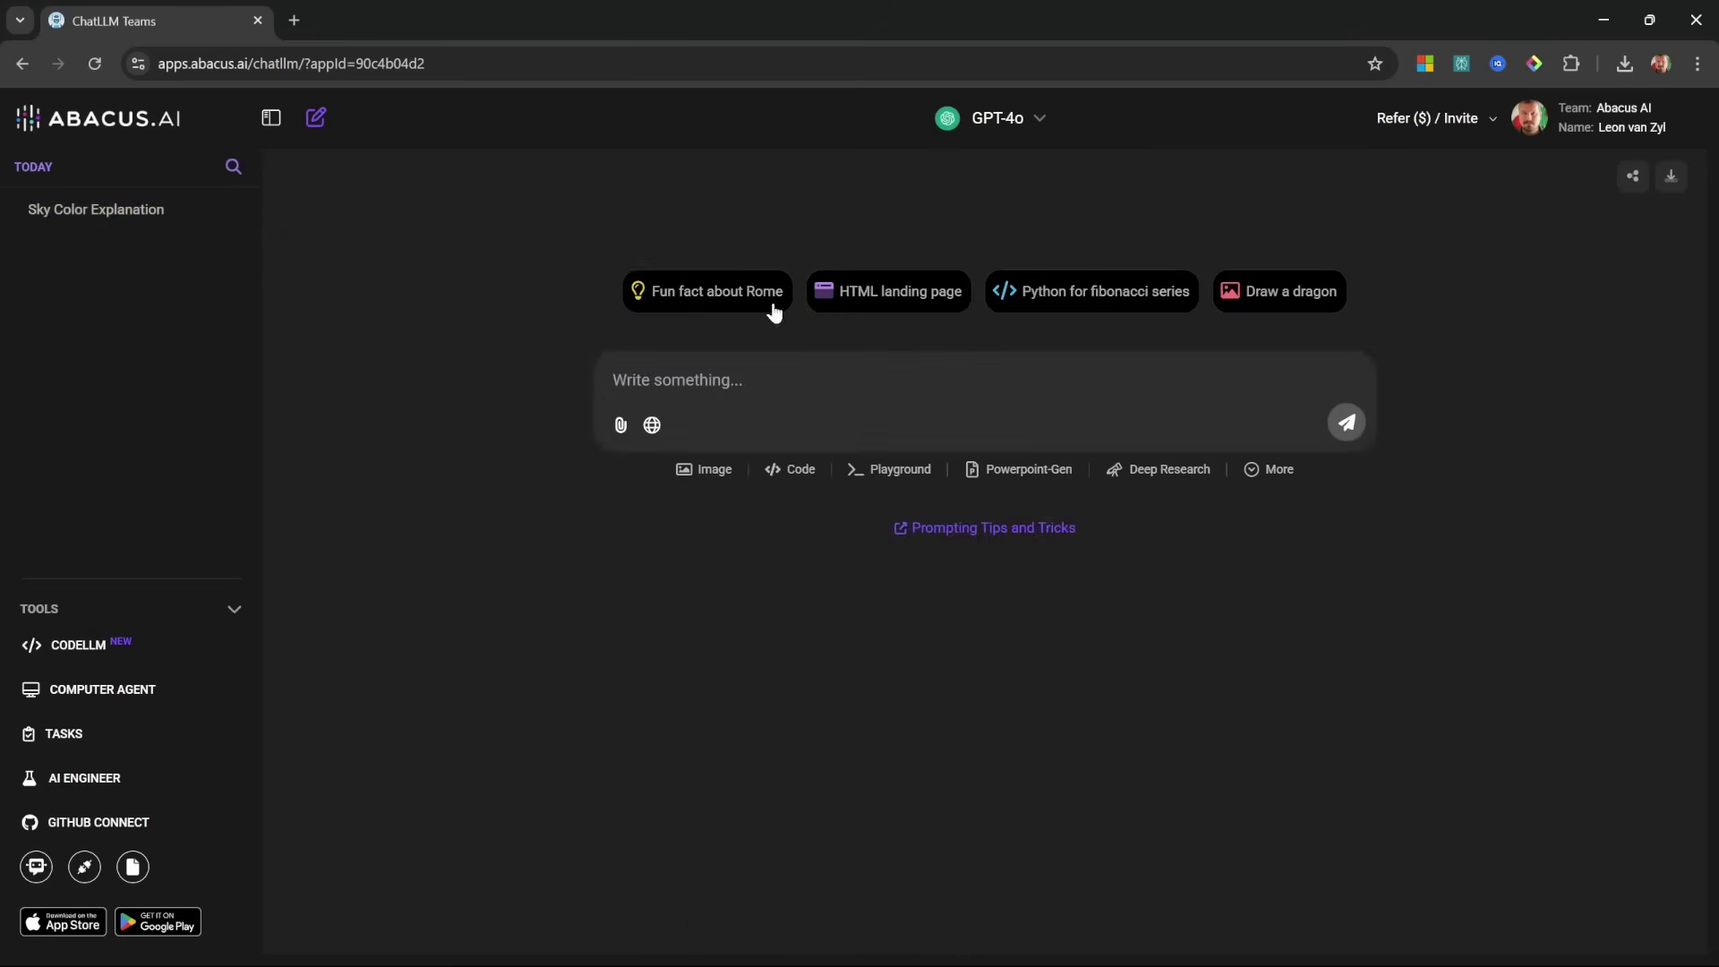
{"action": "left_click", "coordinate": [1036, 114]}
{"action": "scroll", "coordinate": [994, 449], "scroll_direction": "down", "scroll_amount": 3}
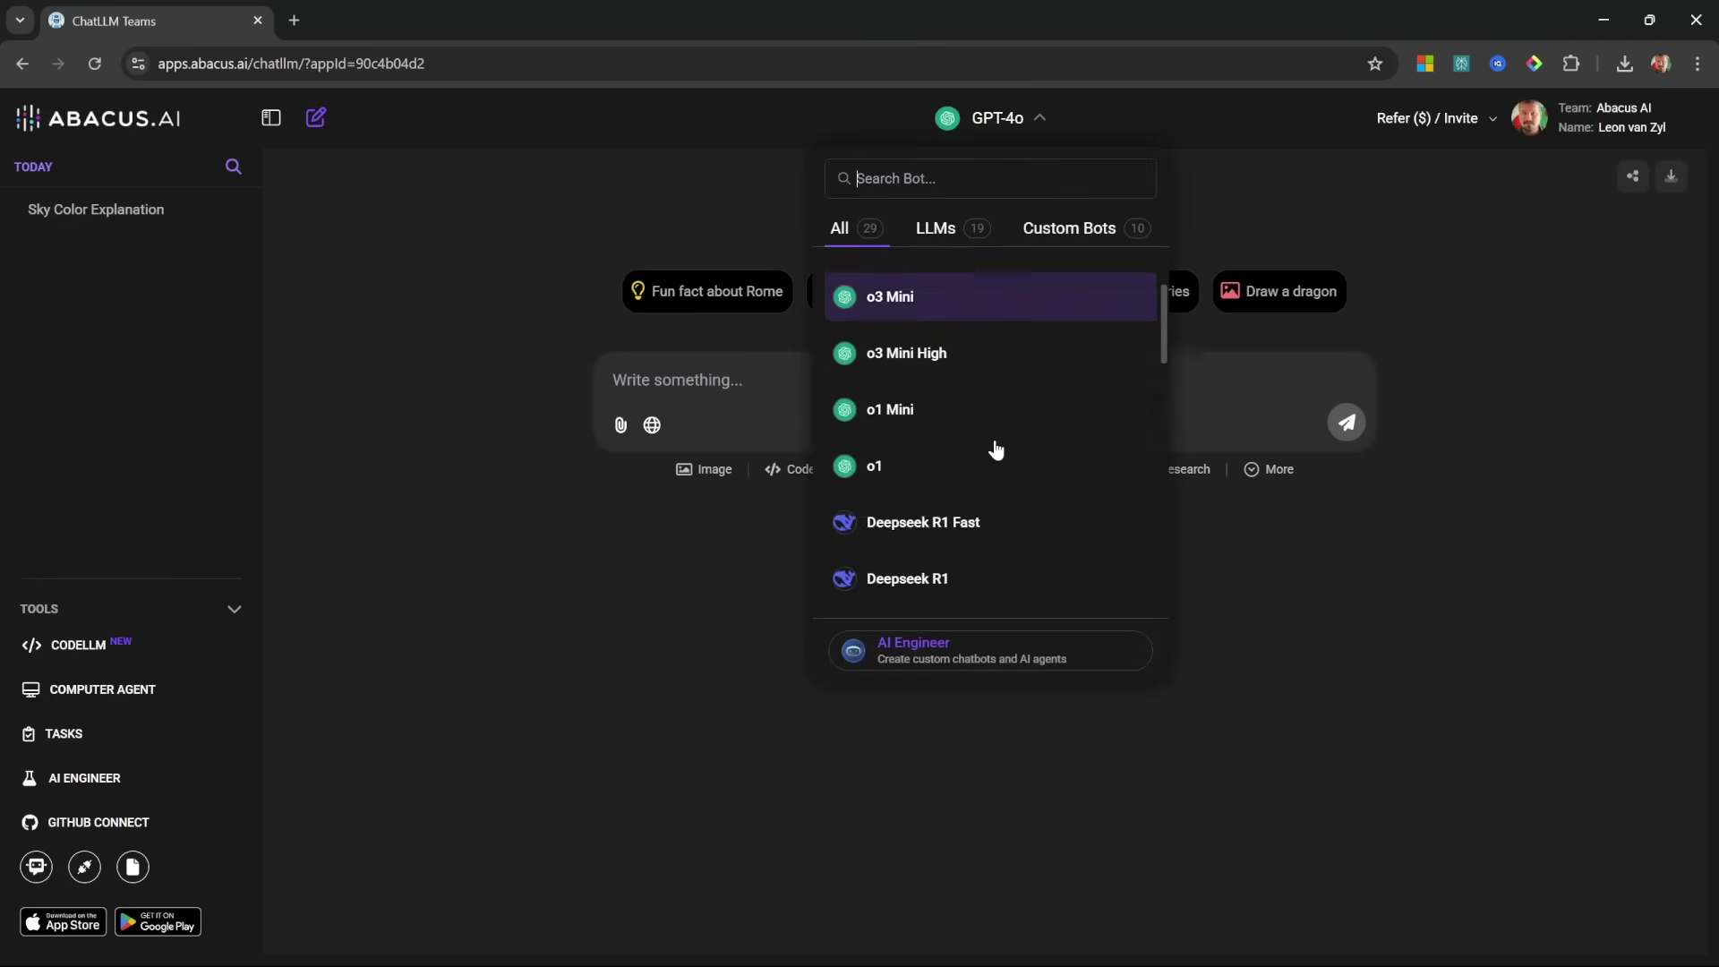
{"action": "scroll", "coordinate": [995, 447], "scroll_direction": "down", "scroll_amount": 1}
{"action": "scroll", "coordinate": [995, 448], "scroll_direction": "down", "scroll_amount": 1}
{"action": "left_click", "coordinate": [913, 430]}
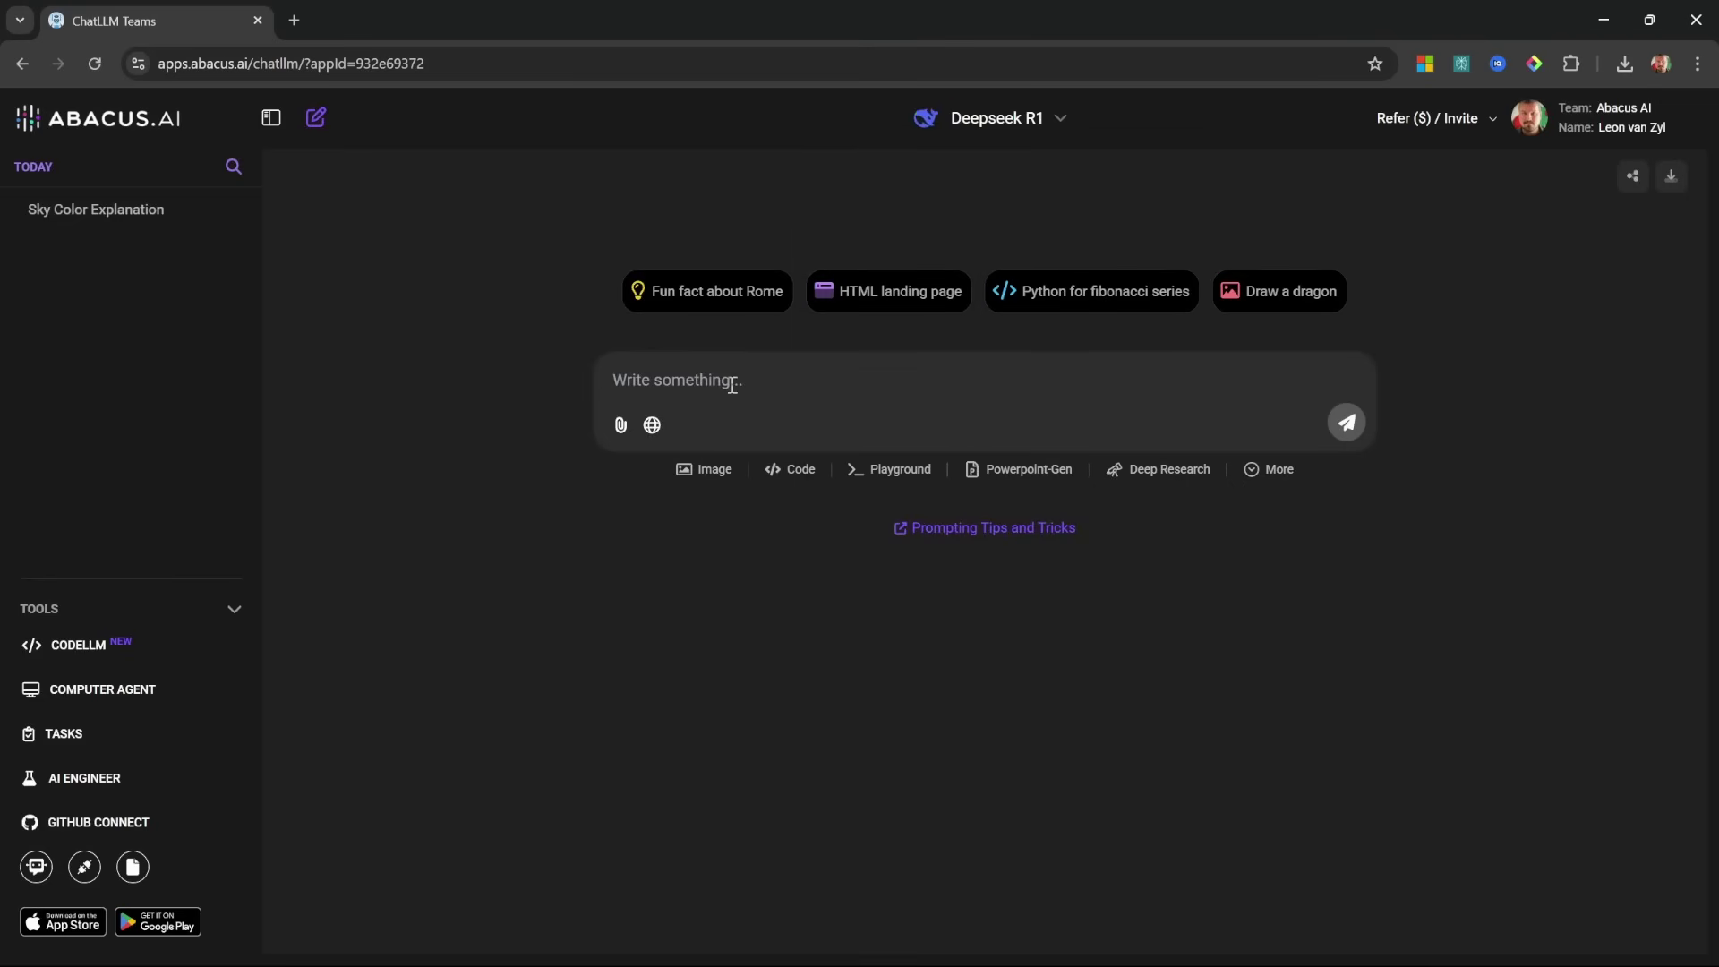
{"action": "type", "text": "Why is the sky blue?"}
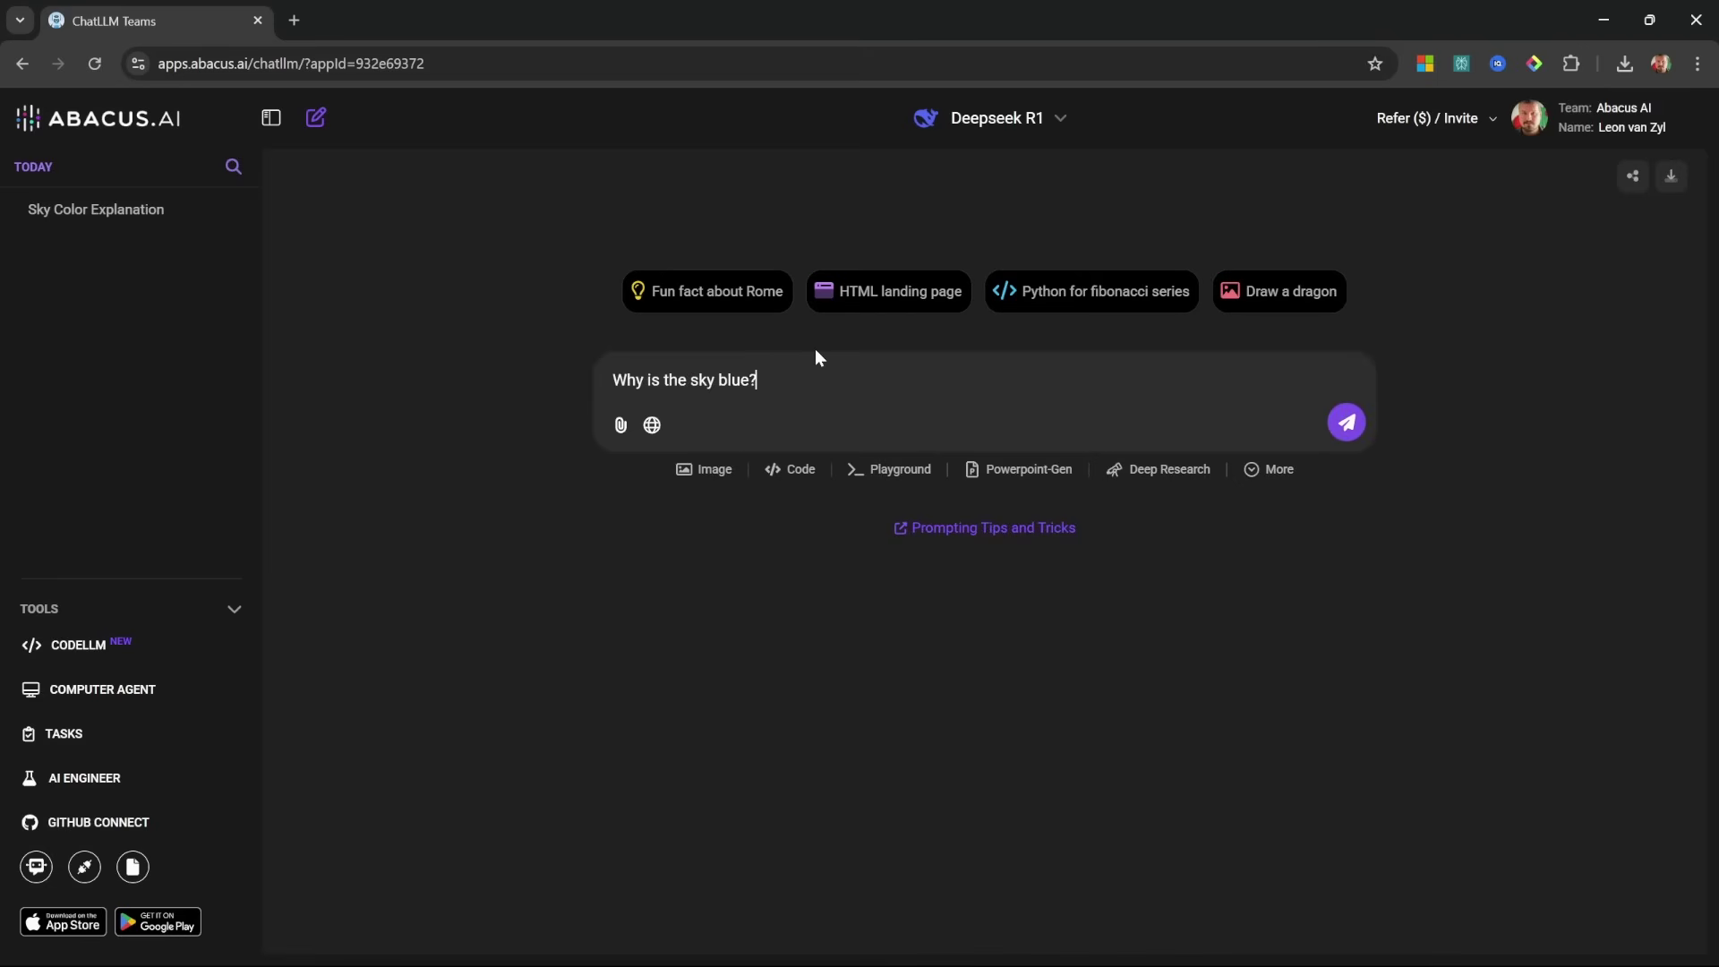
{"action": "key", "text": "Return"}
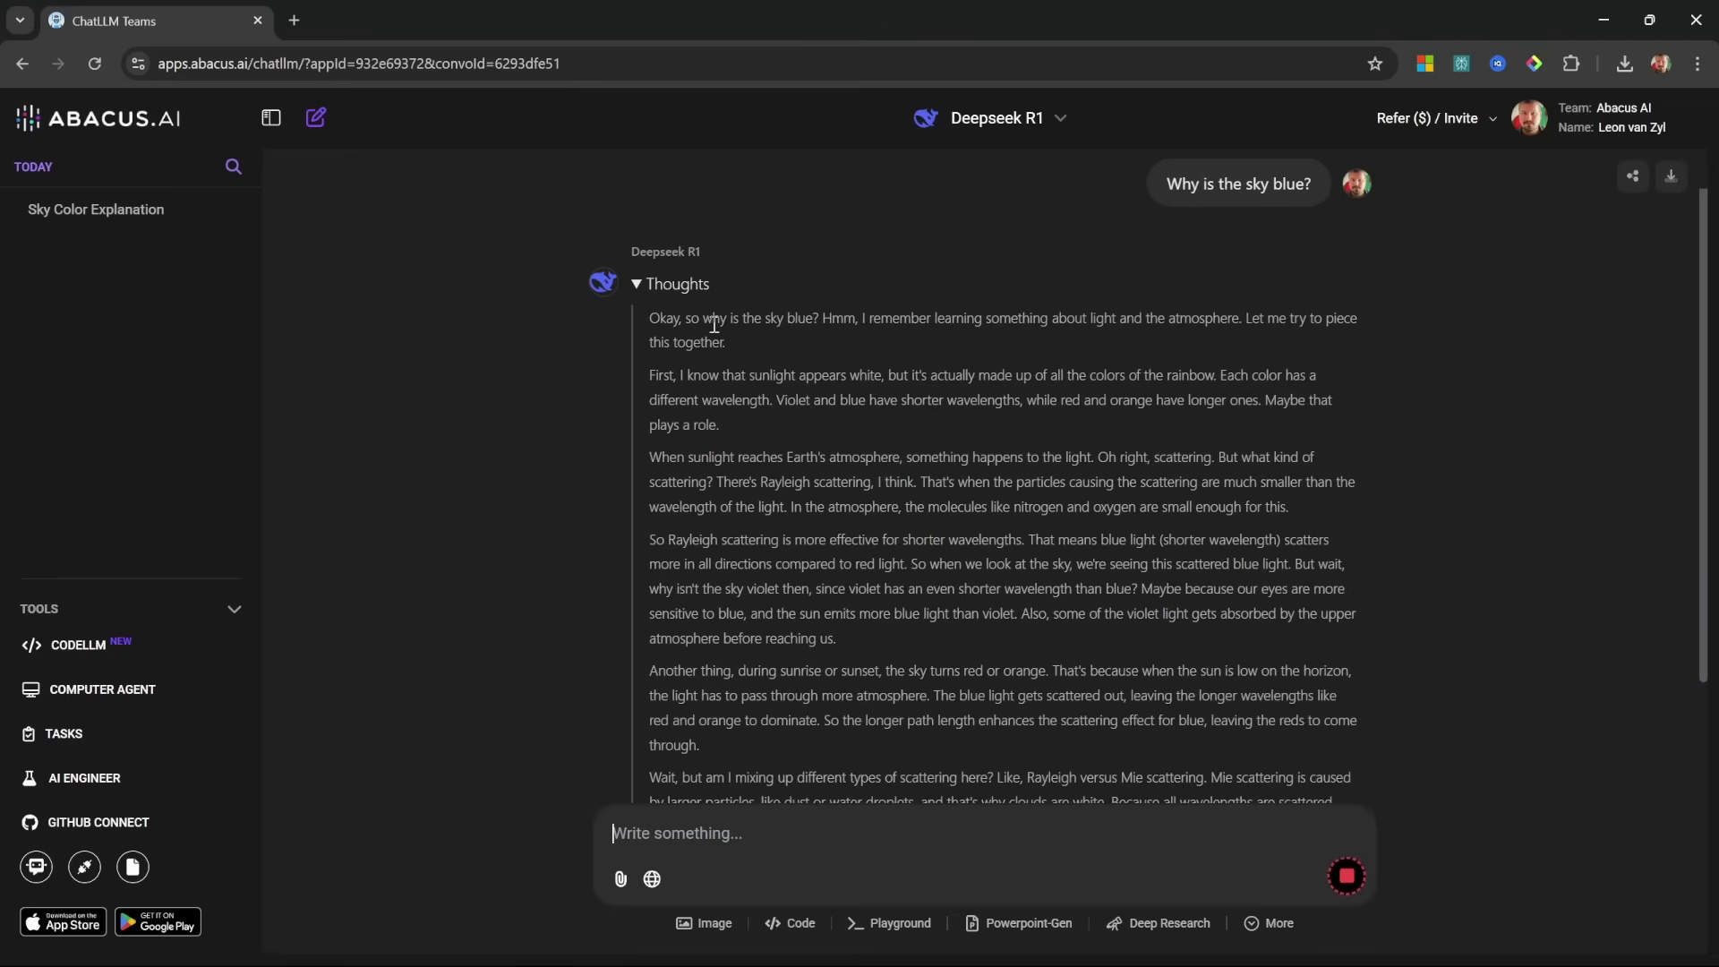
{"action": "scroll", "coordinate": [889, 524], "scroll_direction": "down", "scroll_amount": 3}
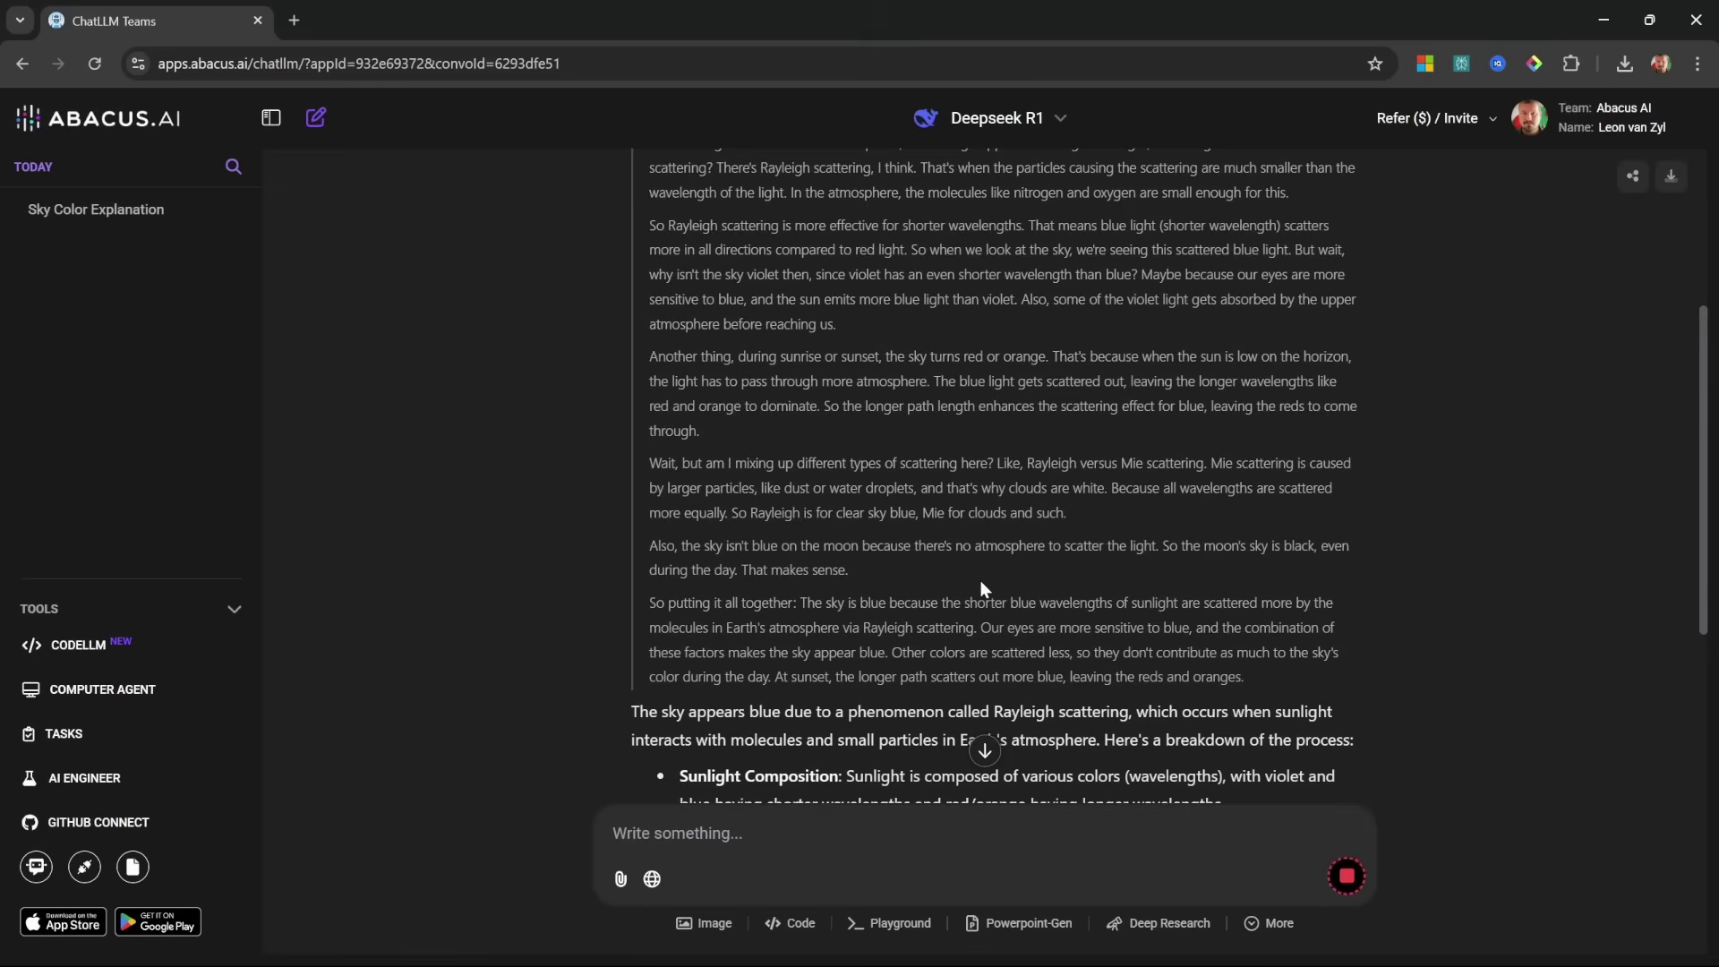
{"action": "scroll", "coordinate": [1037, 667], "scroll_direction": "up", "scroll_amount": 3}
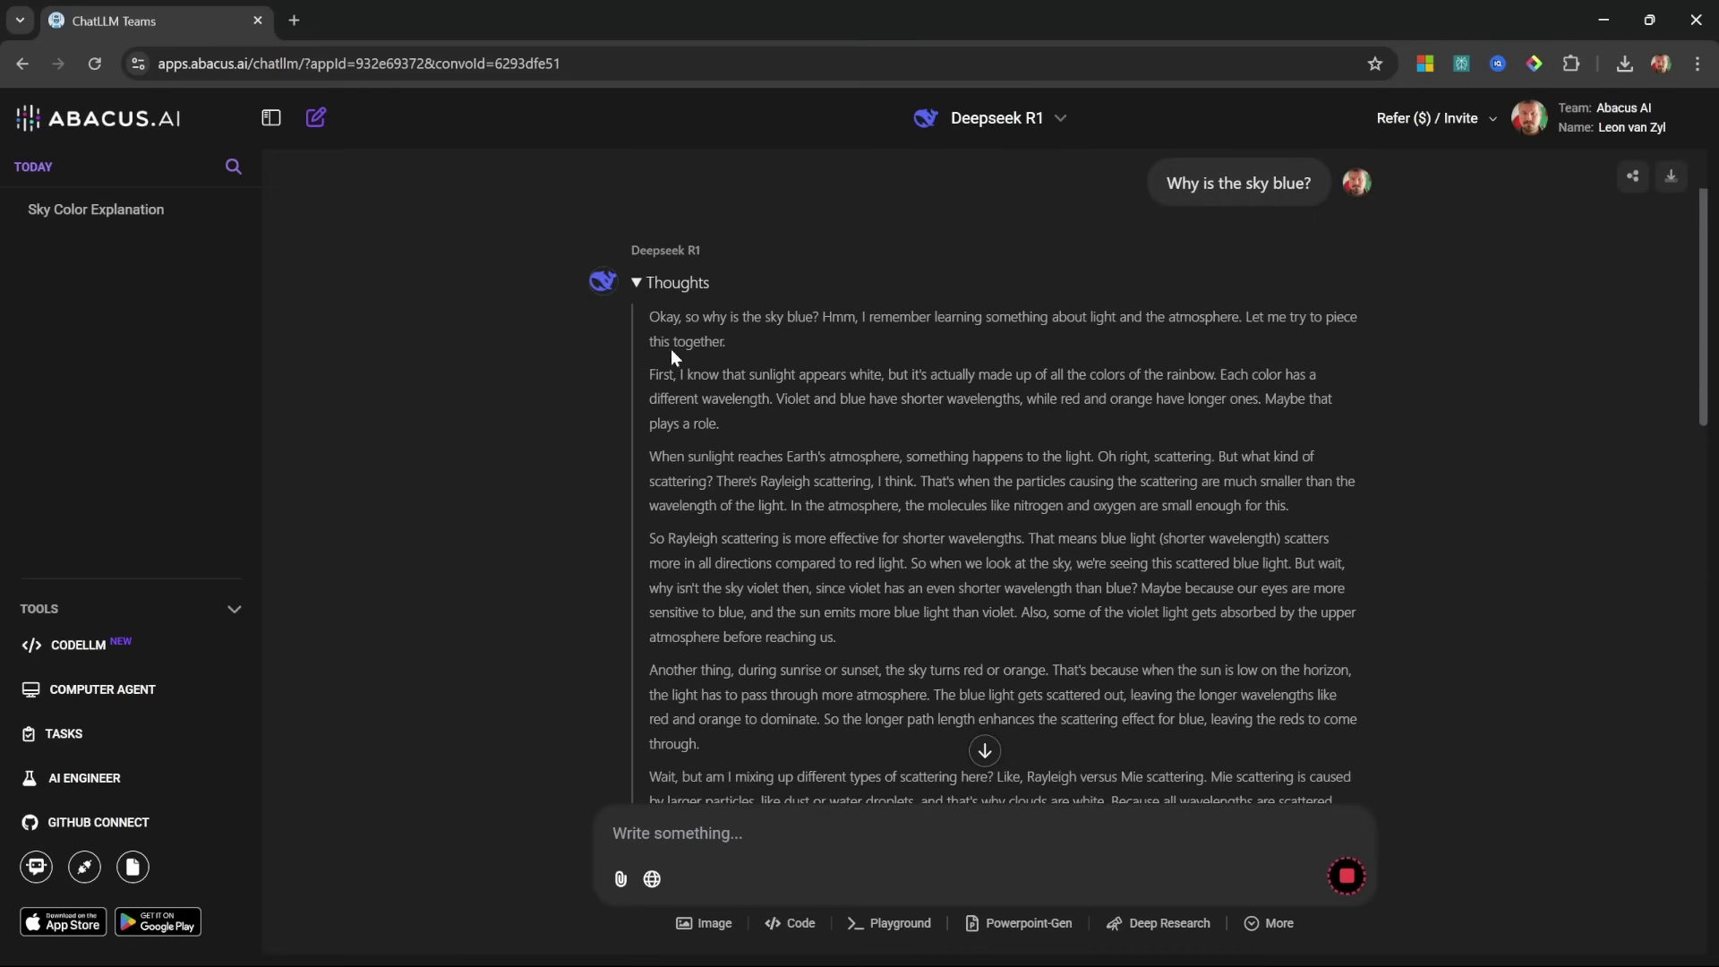
{"action": "scroll", "coordinate": [992, 594], "scroll_direction": "down", "scroll_amount": 3}
{"action": "scroll", "coordinate": [992, 595], "scroll_direction": "down", "scroll_amount": 3}
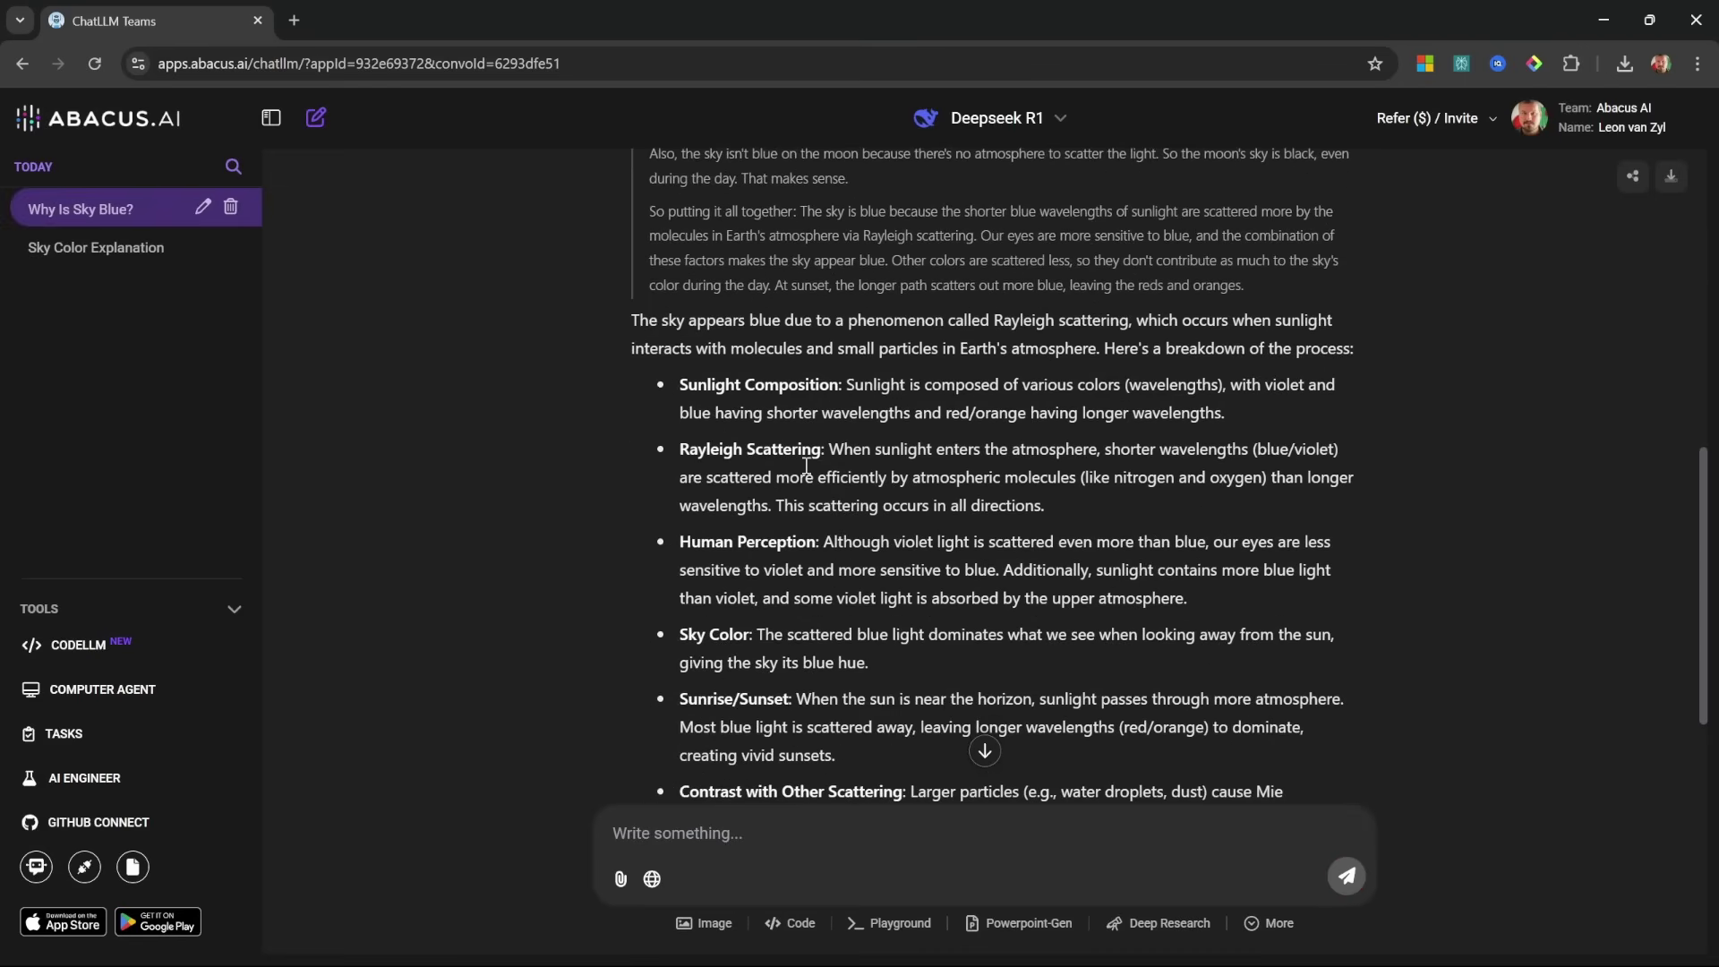
{"action": "scroll", "coordinate": [807, 456], "scroll_direction": "up", "scroll_amount": 5}
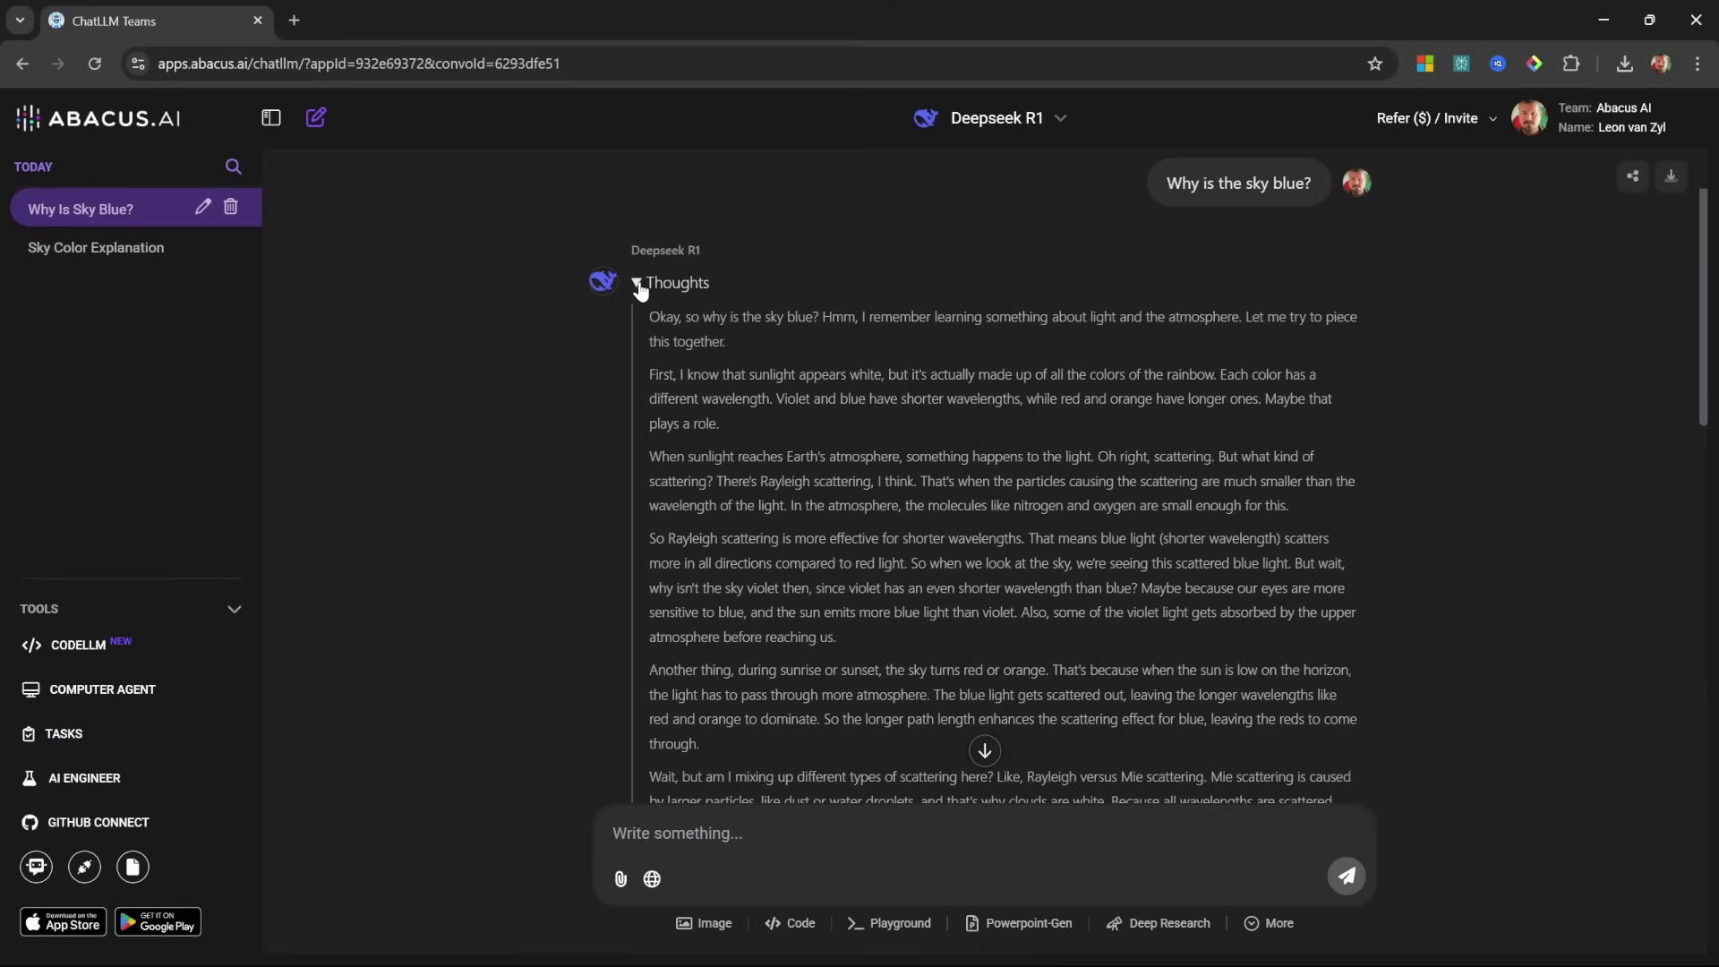
{"action": "left_click", "coordinate": [639, 285]}
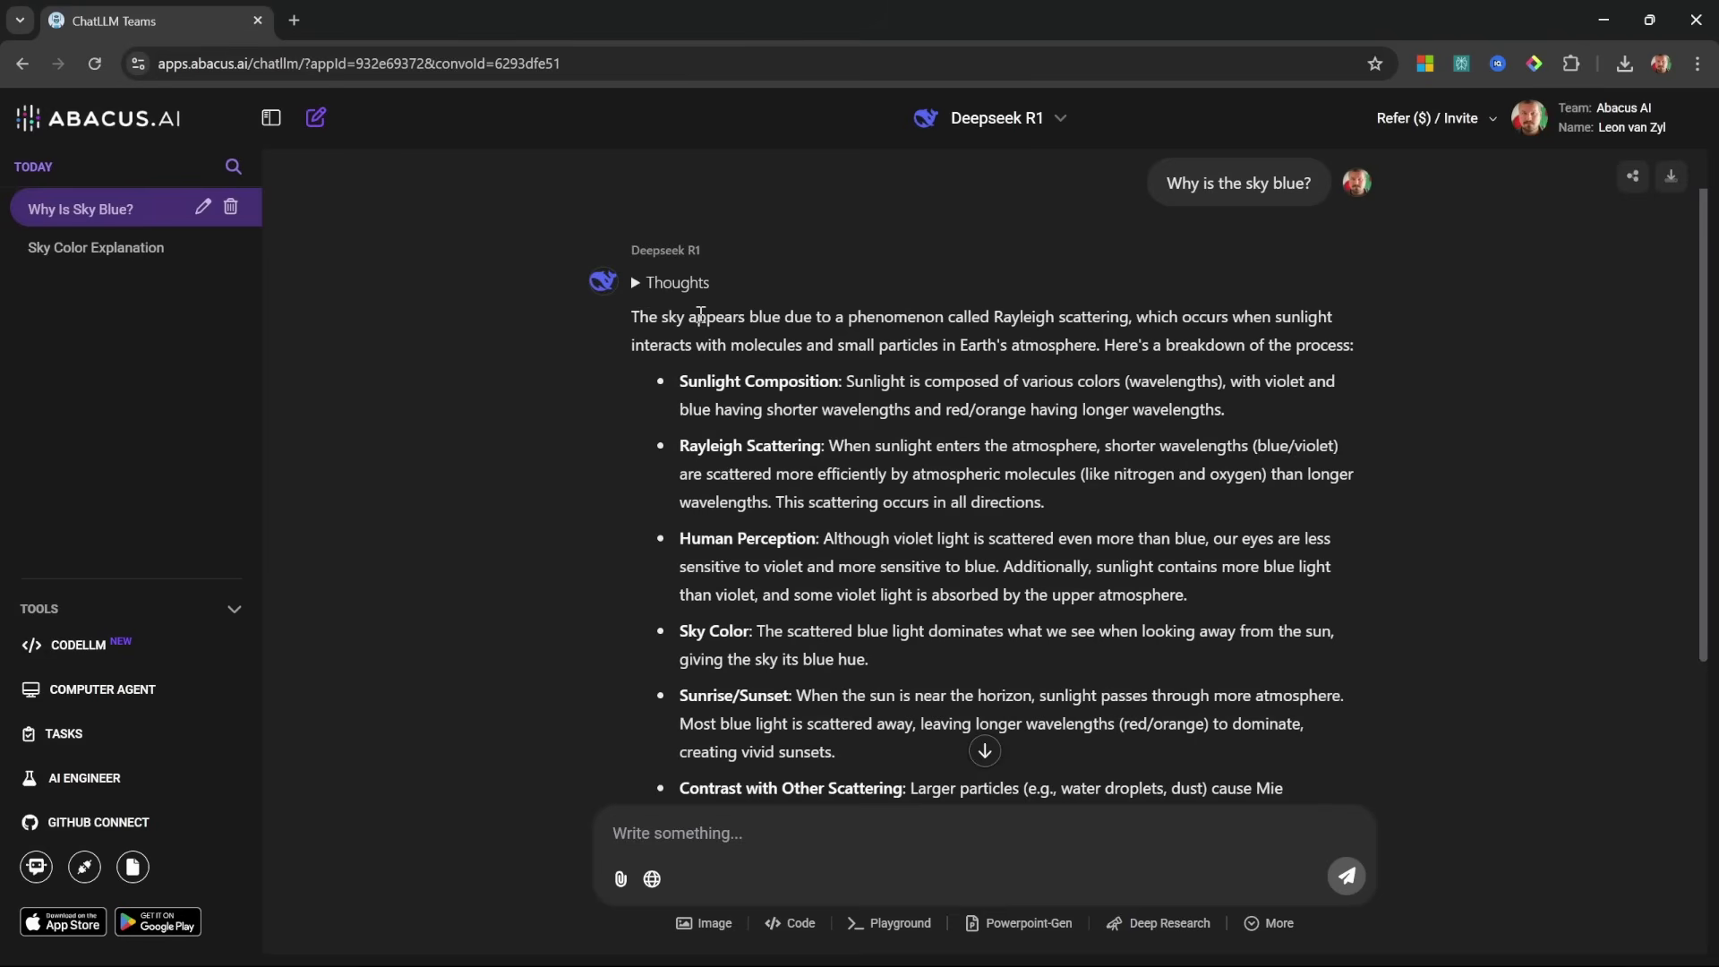
{"action": "scroll", "coordinate": [931, 643], "scroll_direction": "down", "scroll_amount": 2}
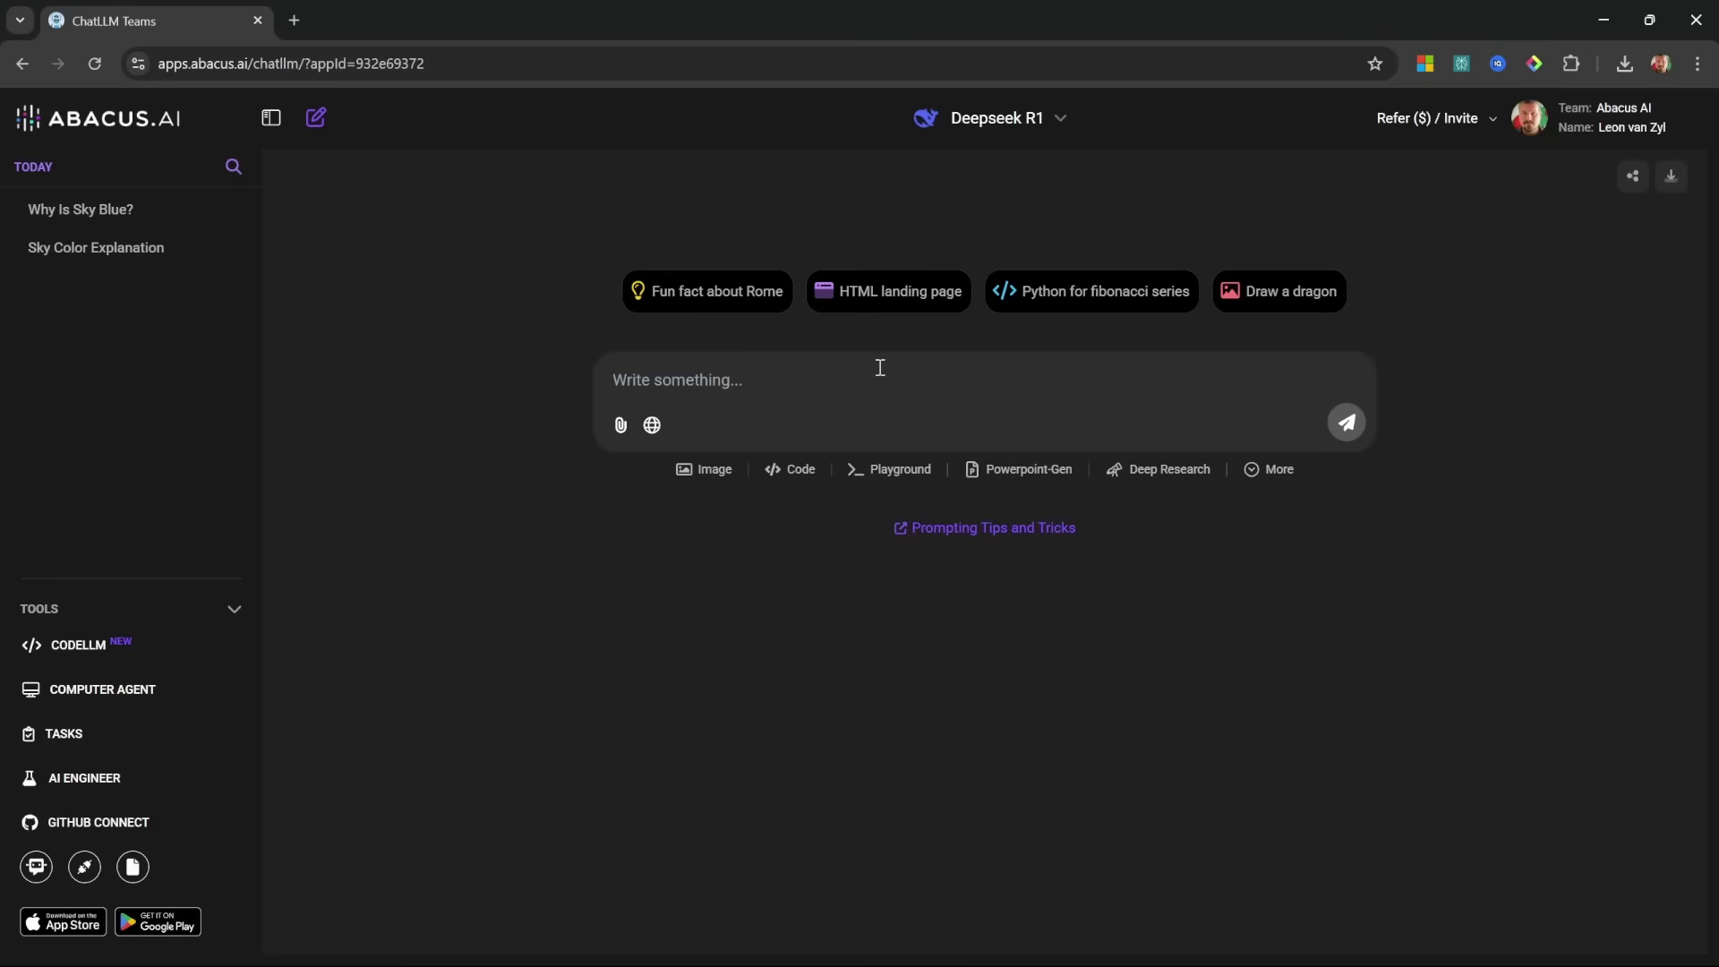
Step: Finish with the PDF total-assets answer, then start a new chat set to GPT-4o
{"action": "left_click", "coordinate": [621, 424]}
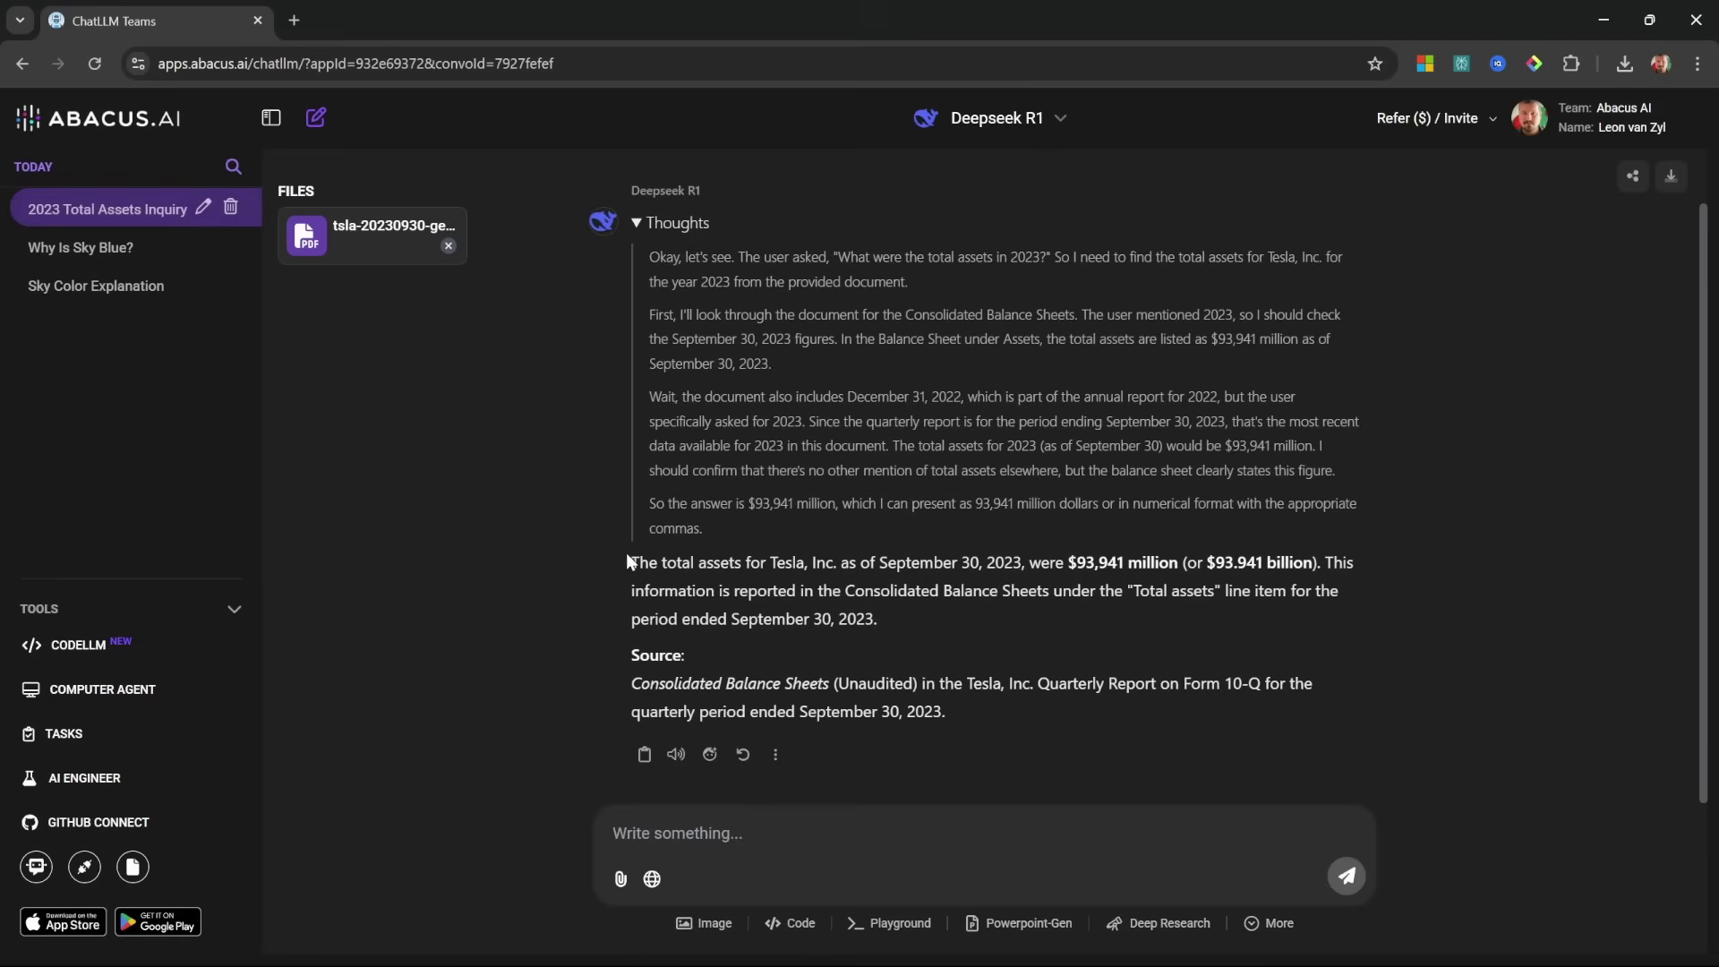
{"action": "left_click_drag", "start_coordinate": [626, 553], "coordinate": [1017, 726]}
{"action": "left_click", "coordinate": [1021, 725]}
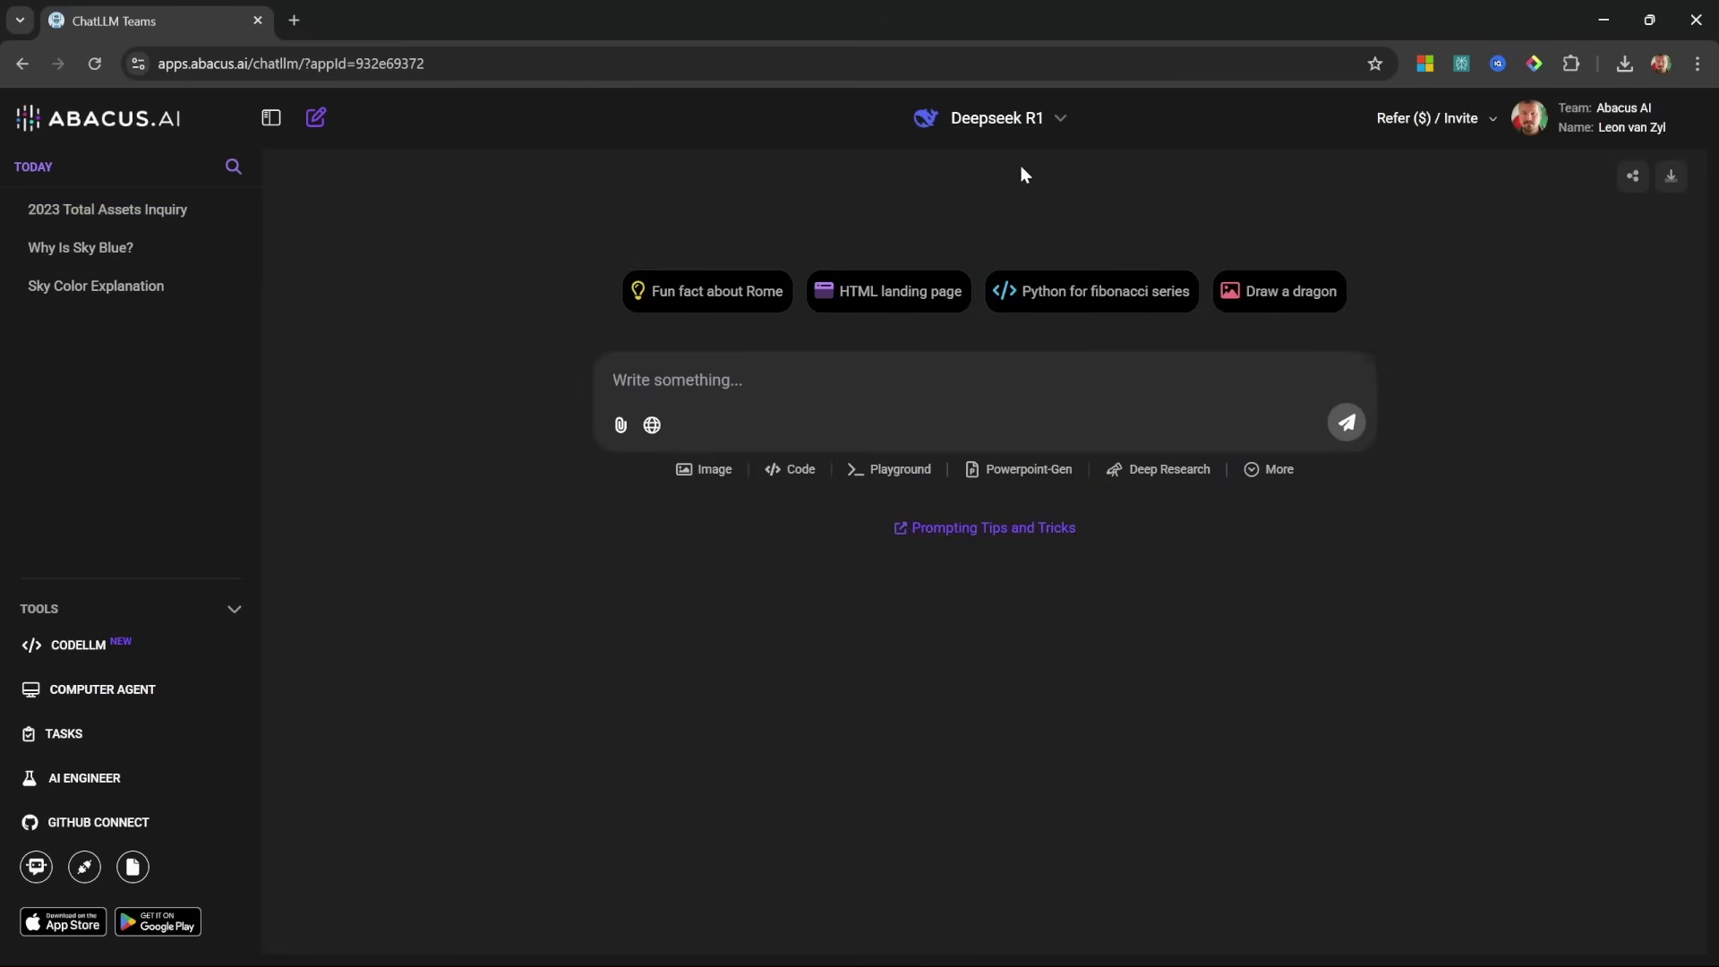
{"action": "left_click", "coordinate": [1051, 116]}
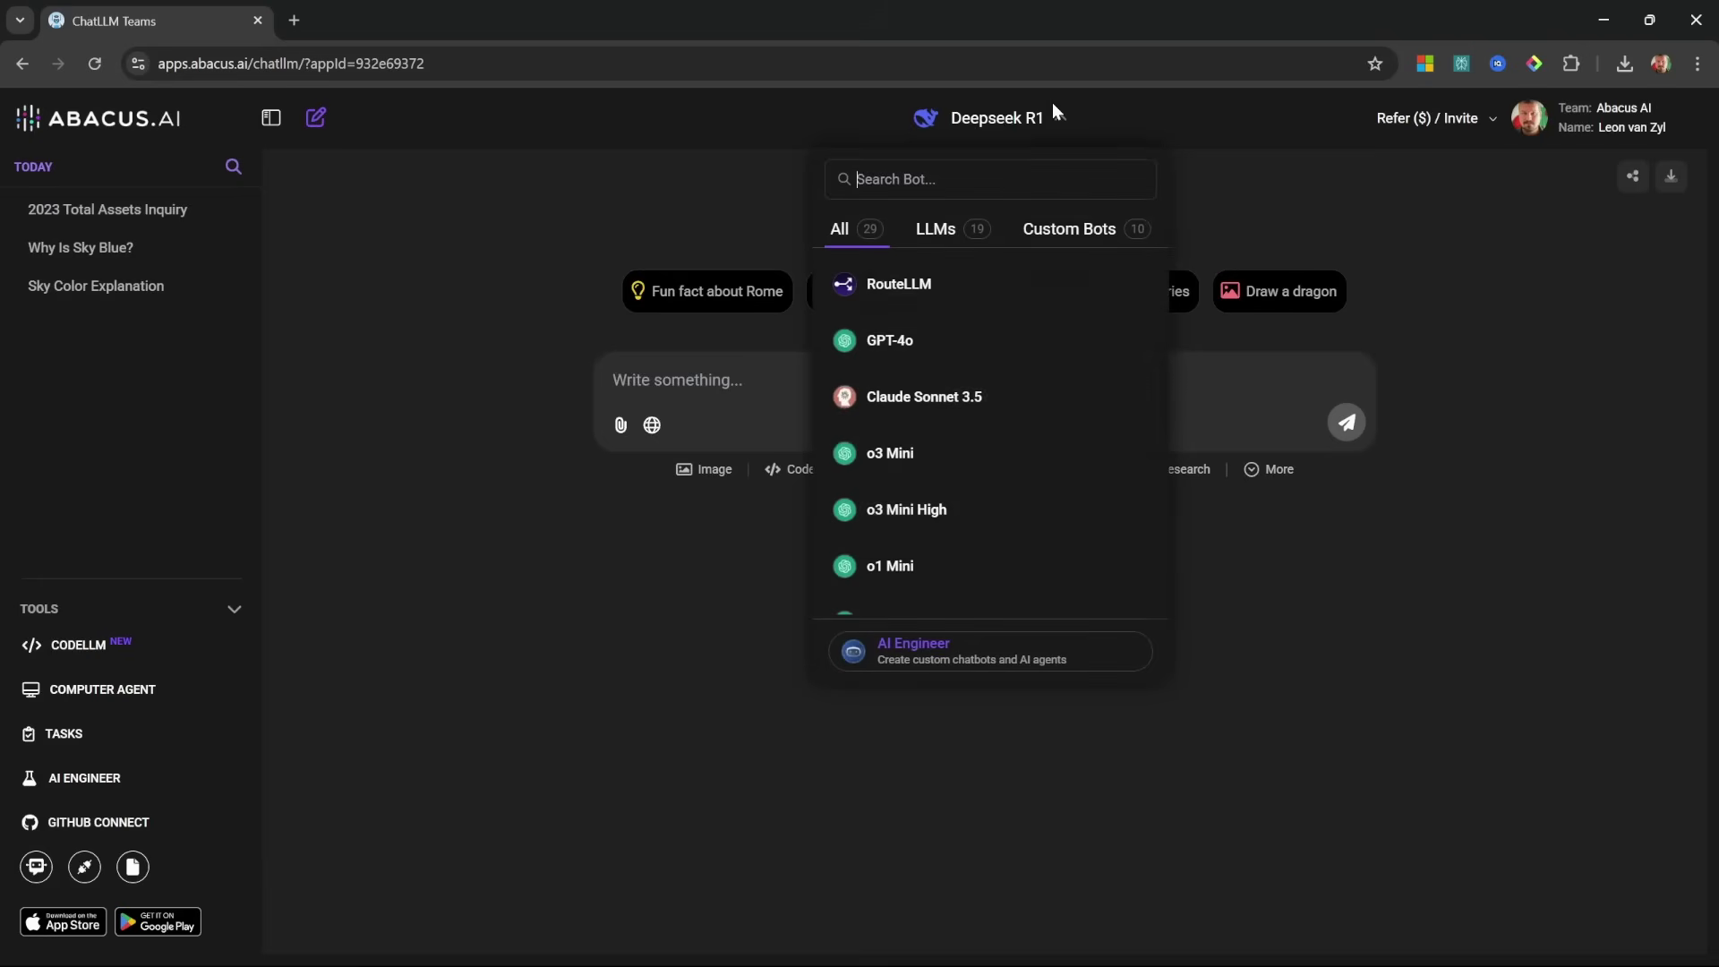
{"action": "left_click", "coordinate": [914, 343]}
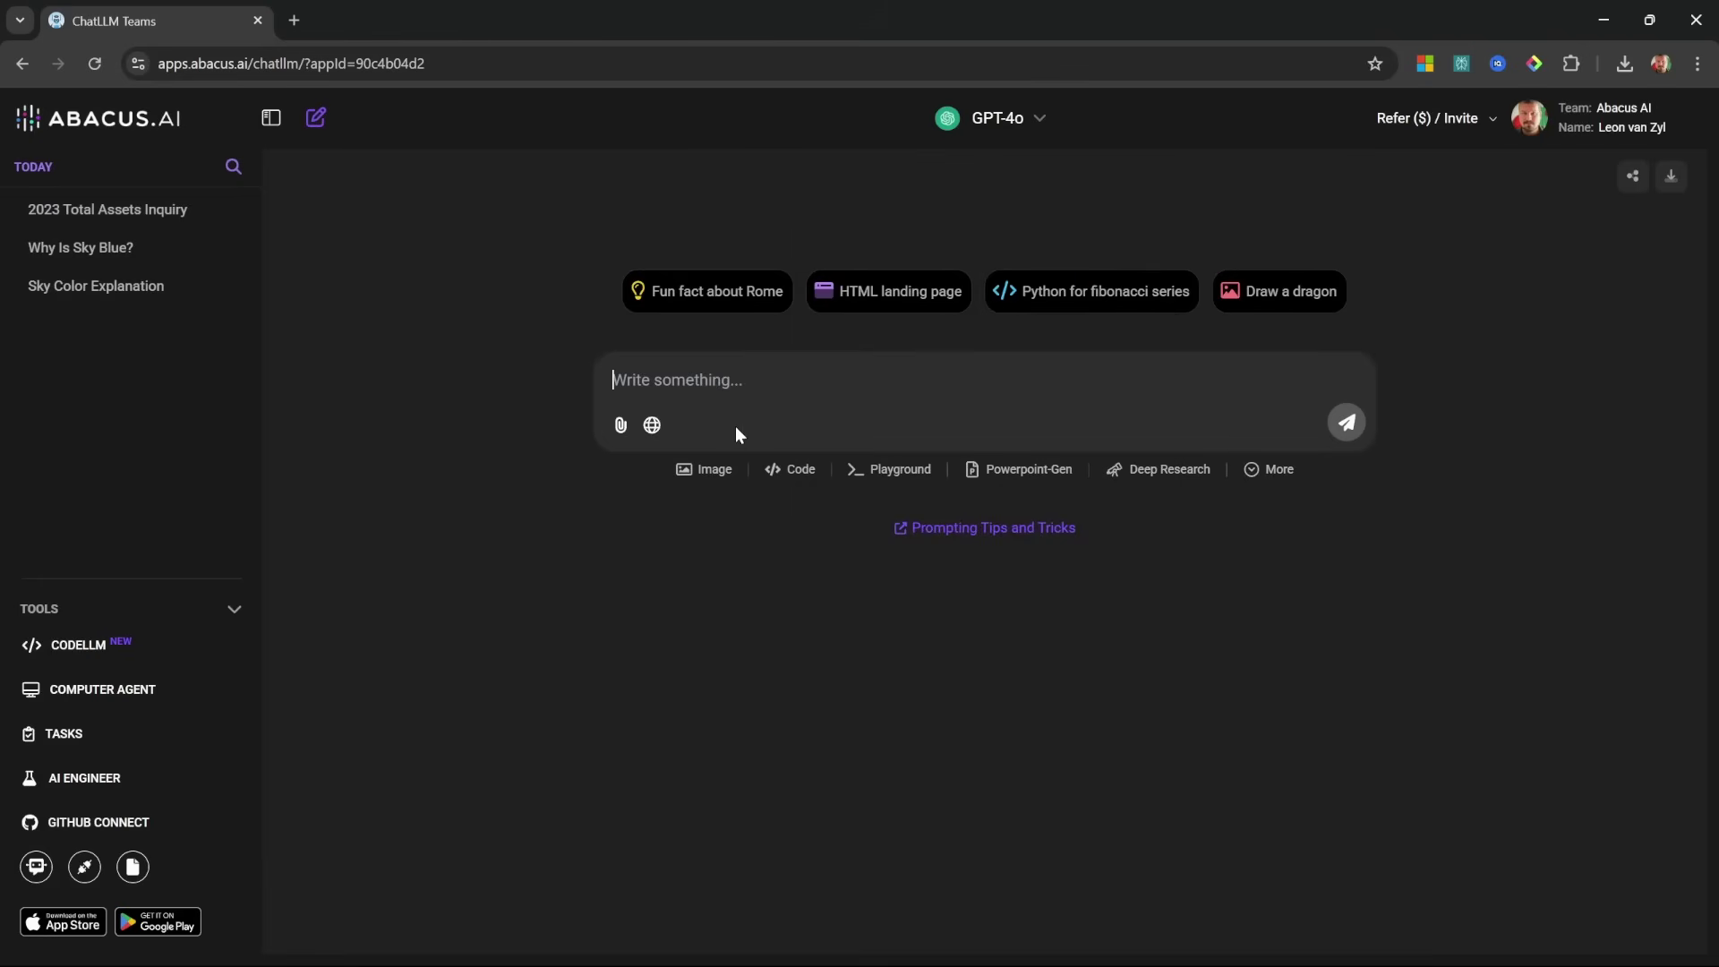
Step: Attach the cartoon brain JPEG, send 'Describe this image', review the reply and start a new chat
{"action": "left_click", "coordinate": [620, 428]}
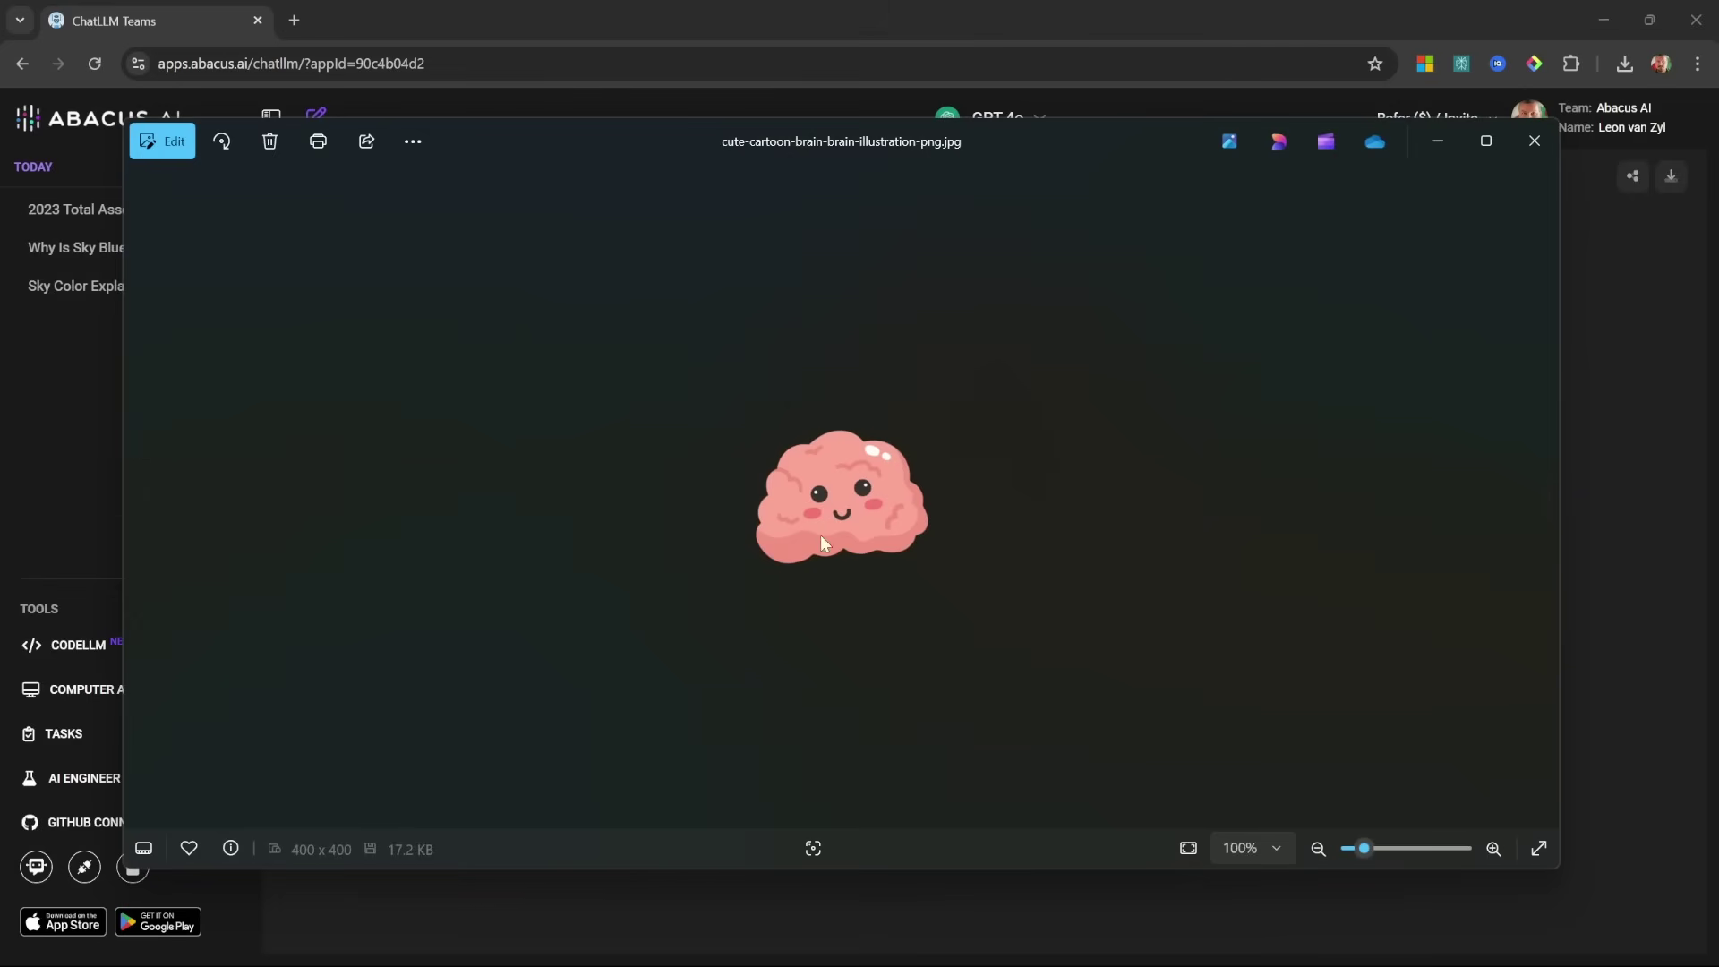
{"action": "key", "text": "alt+F4"}
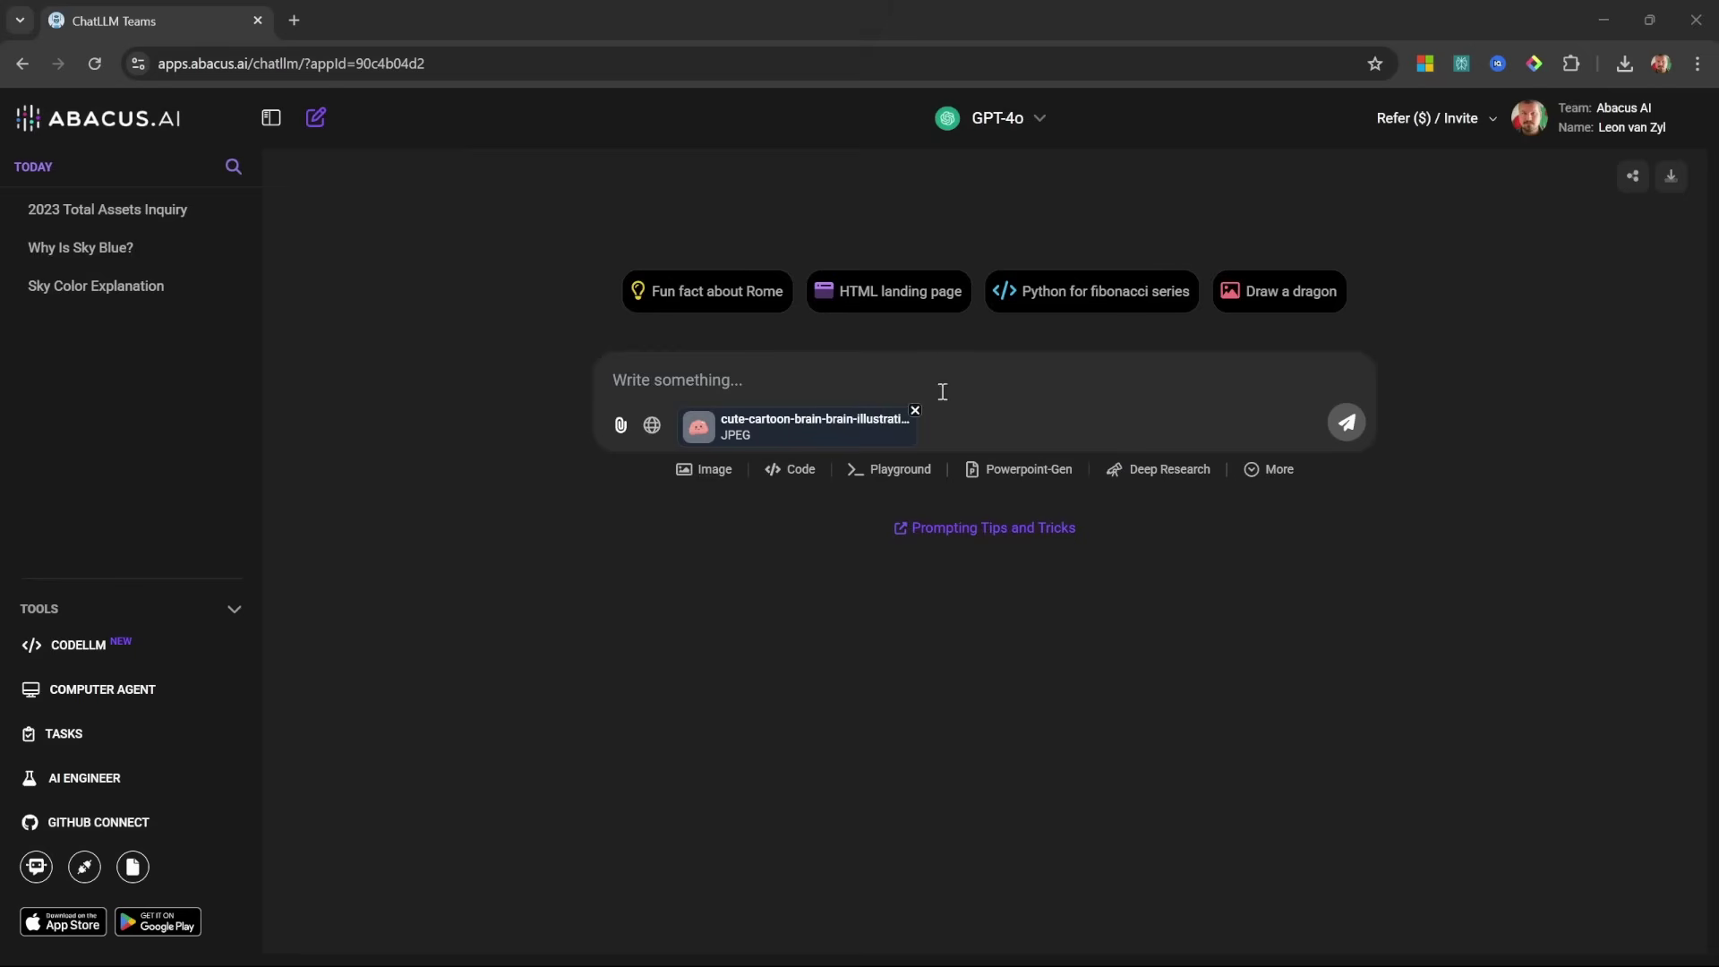
{"action": "type", "text": "Describe this image"}
{"action": "key", "text": "Return"}
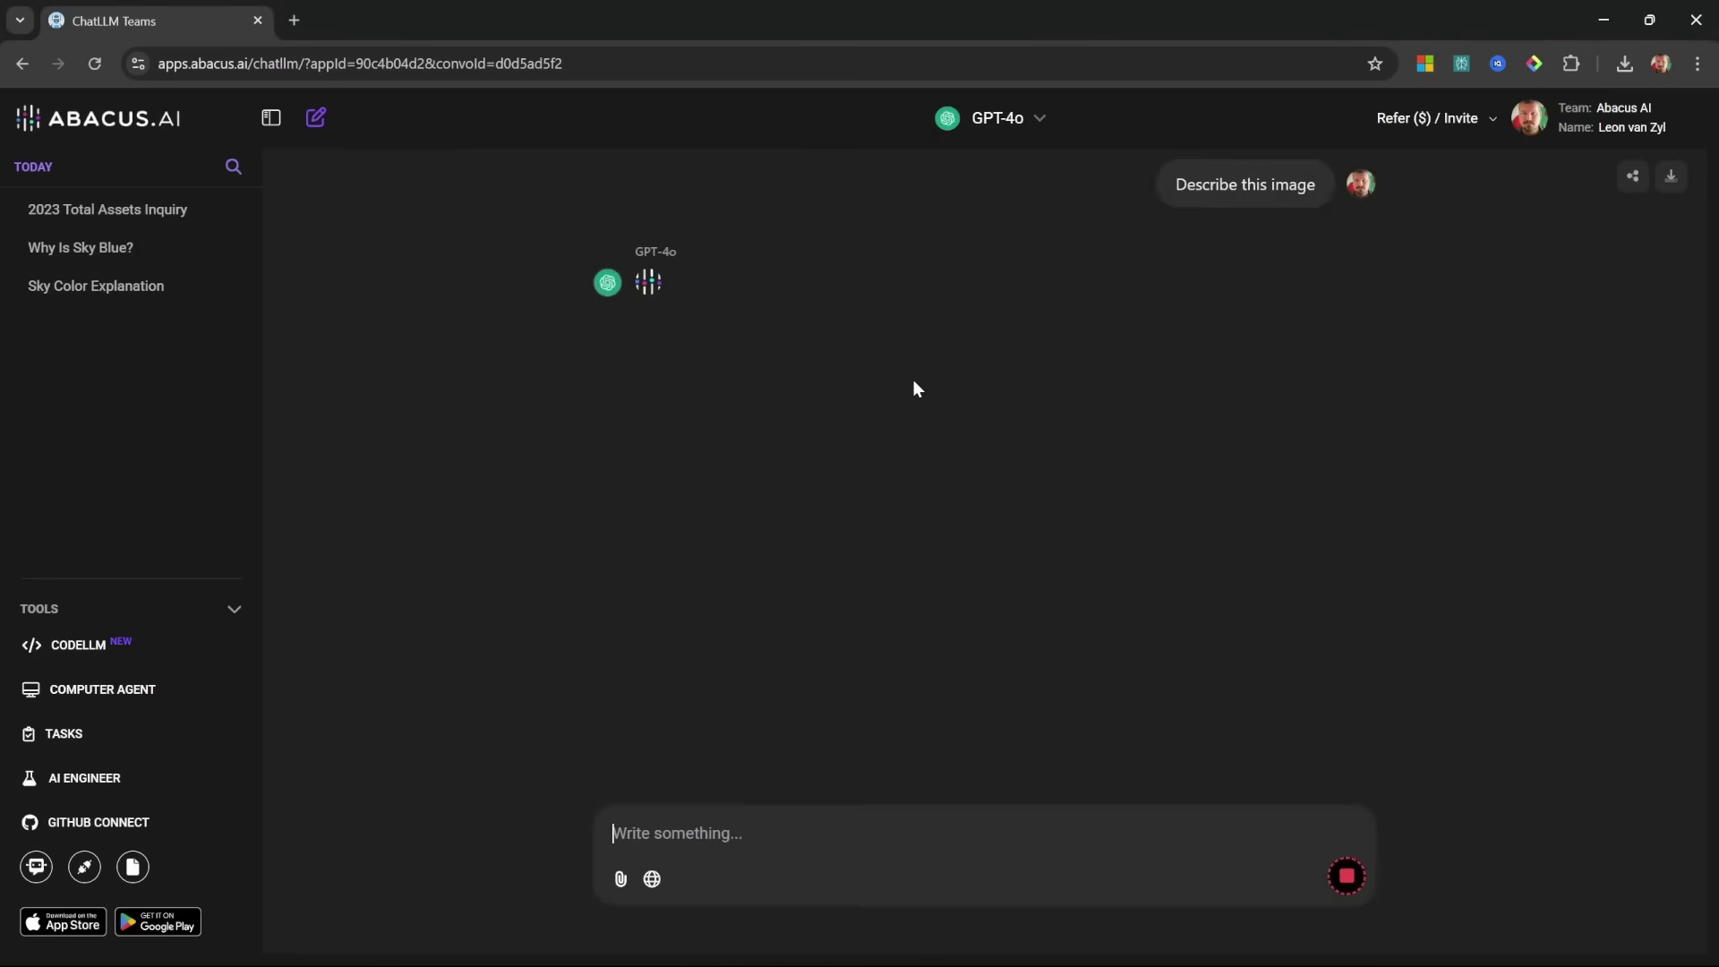
{"action": "left_click_drag", "start_coordinate": [670, 324], "coordinate": [1251, 436]}
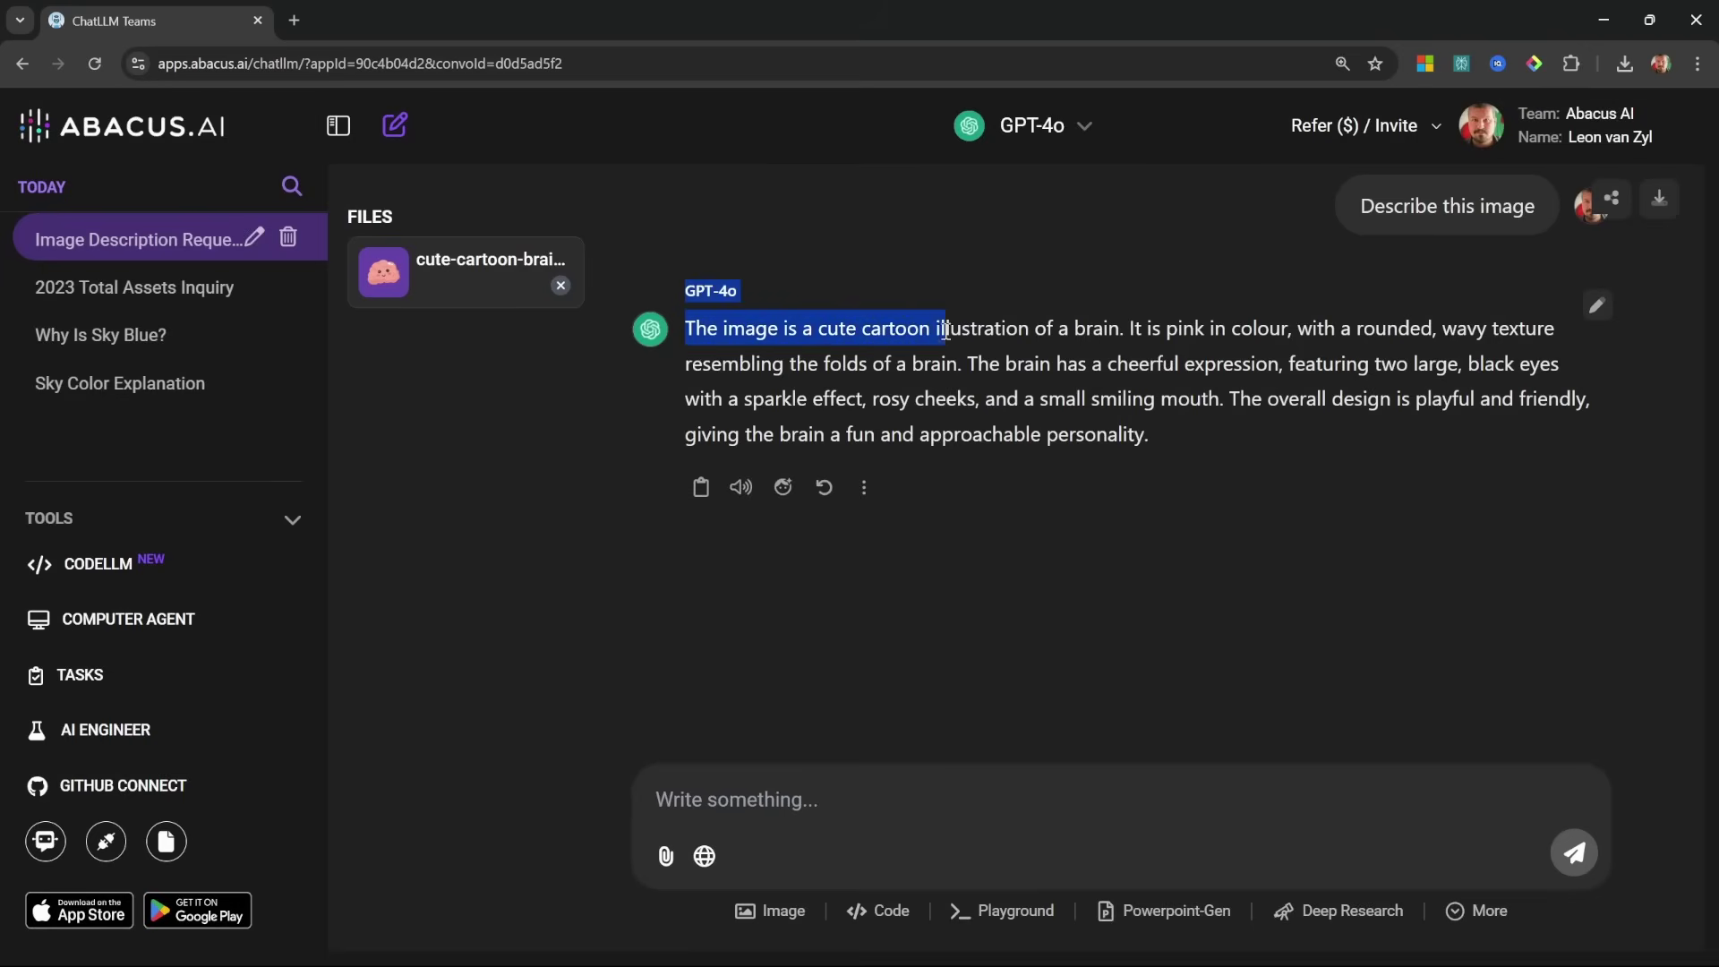
{"action": "left_click", "coordinate": [1269, 432]}
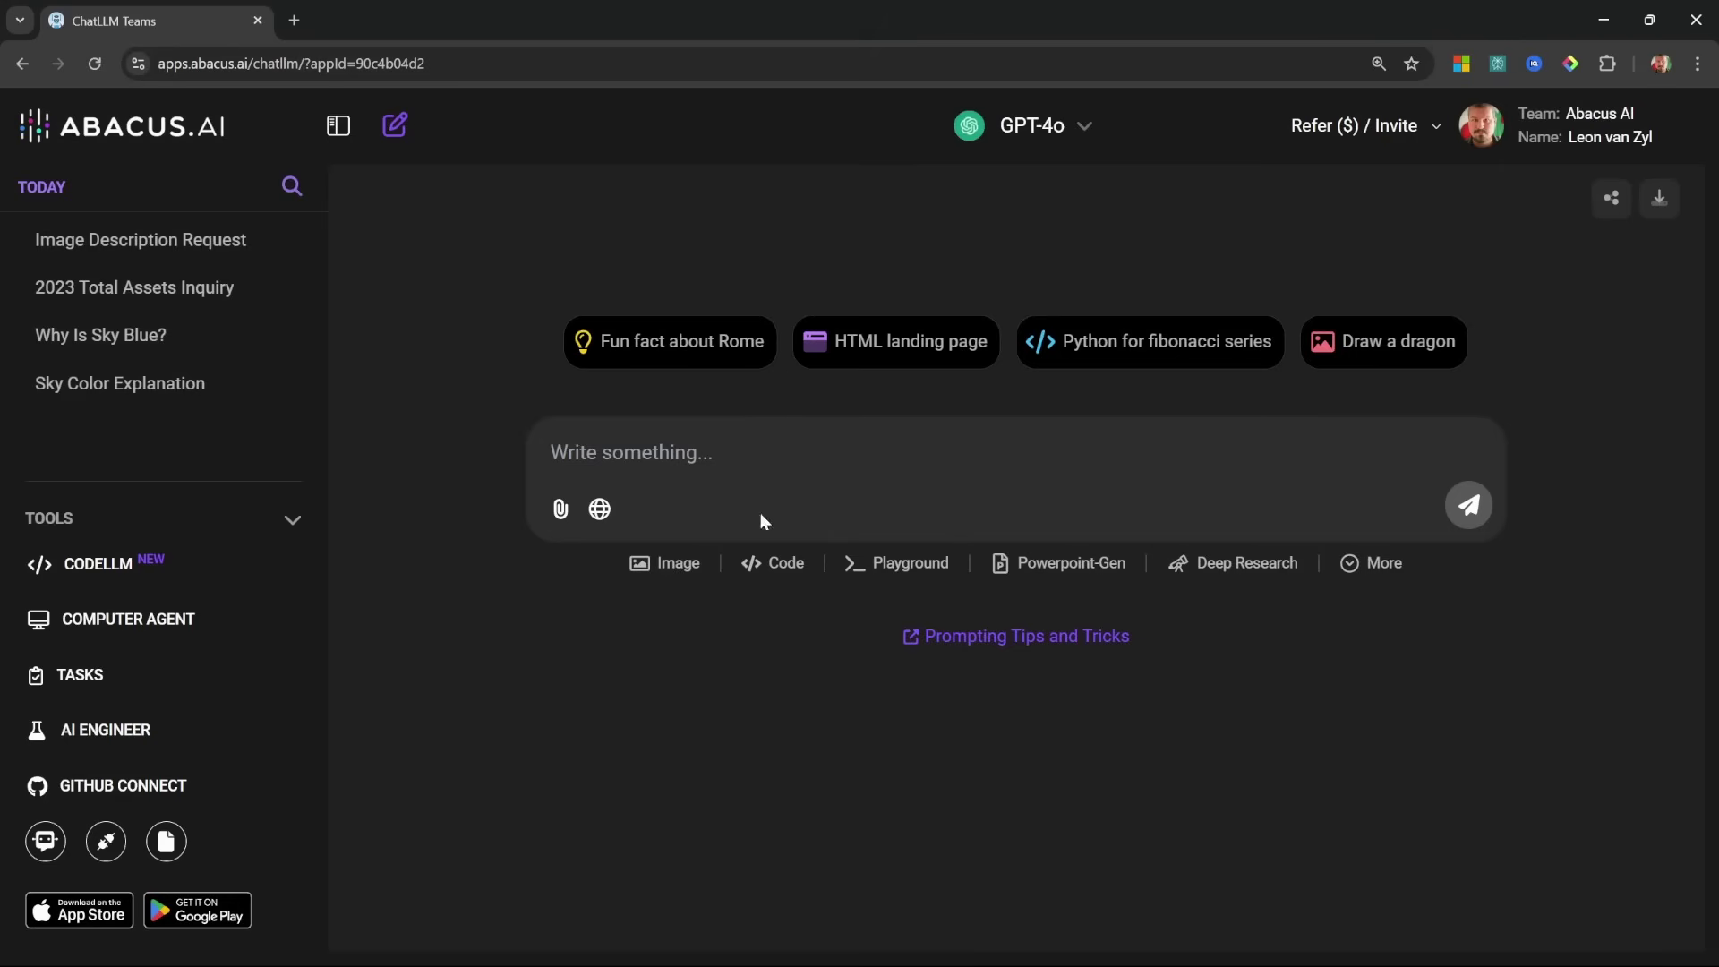
Step: With Search web on, ask for the latest OpenAI news and review the search query and results
{"action": "left_click", "coordinate": [601, 521]}
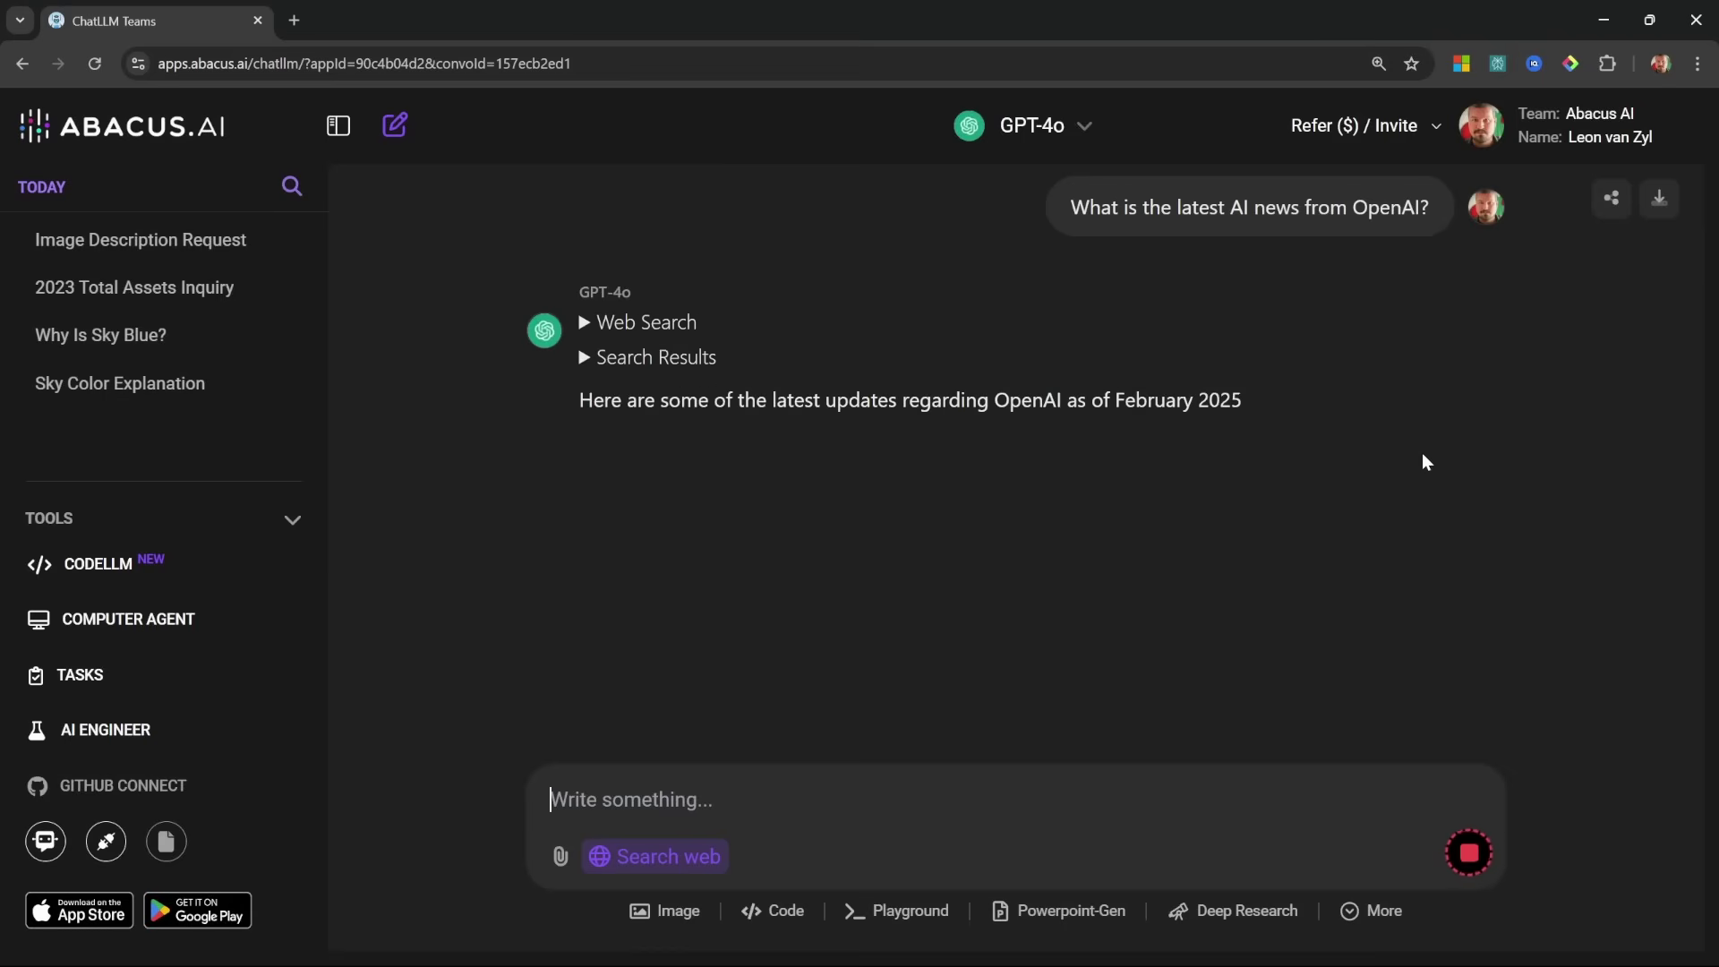
{"action": "left_click", "coordinate": [579, 325]}
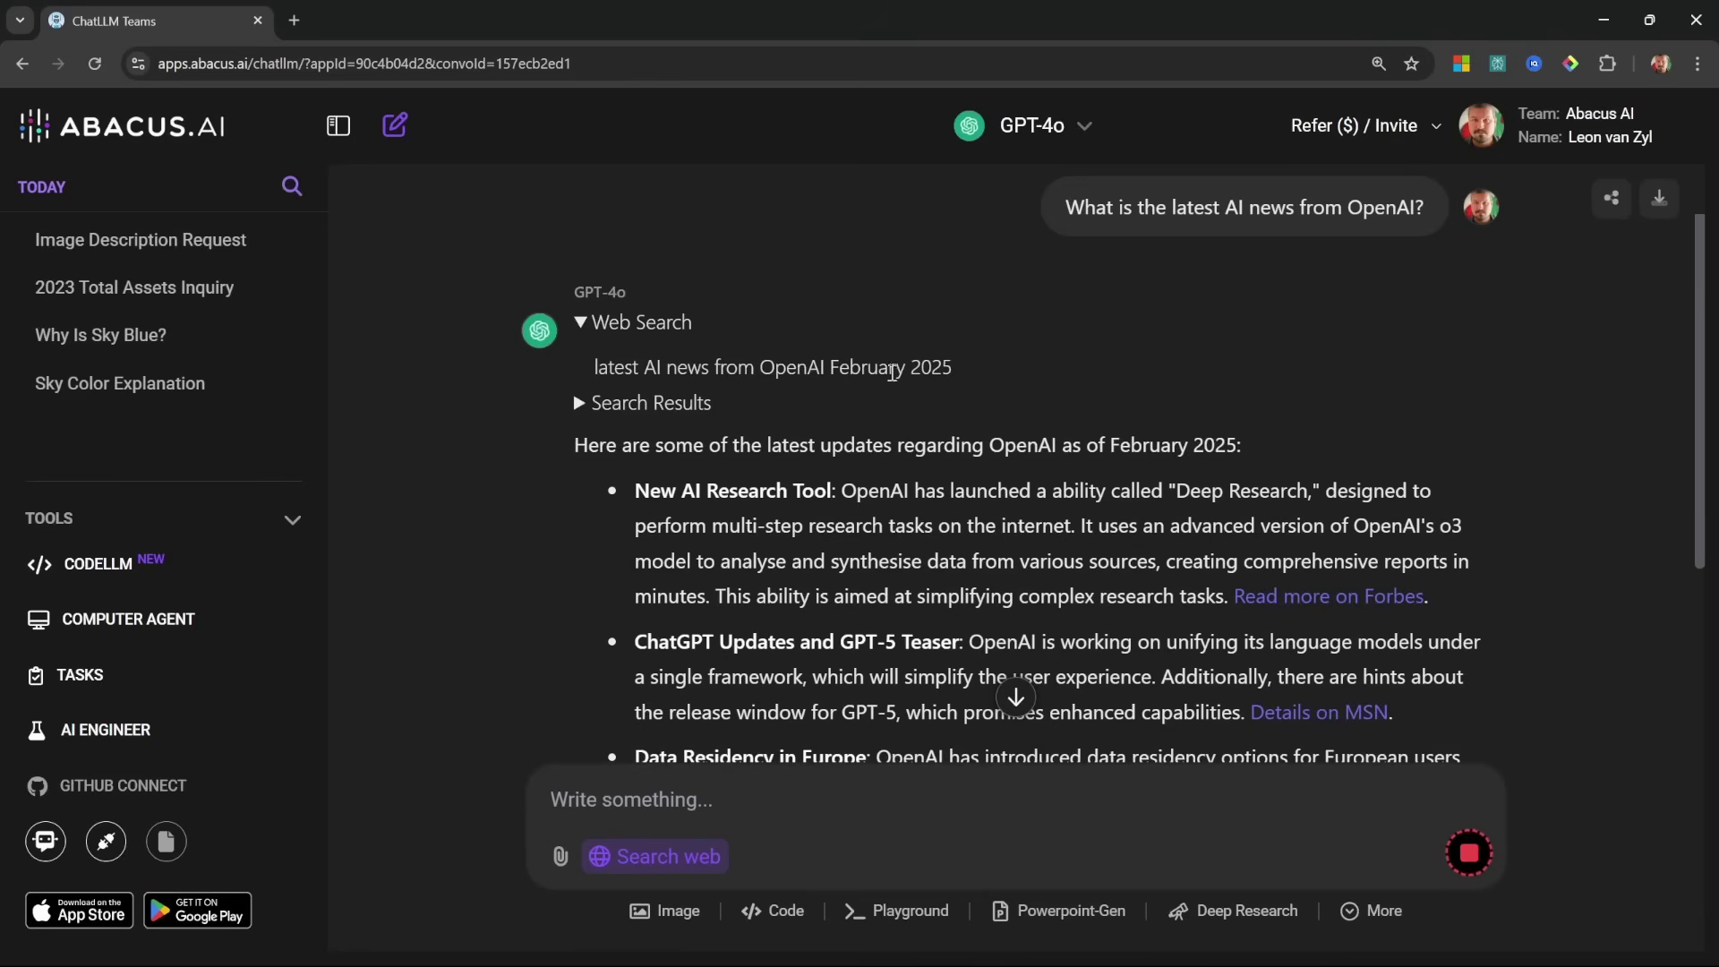
{"action": "left_click", "coordinate": [598, 324]}
{"action": "left_click", "coordinate": [580, 358]}
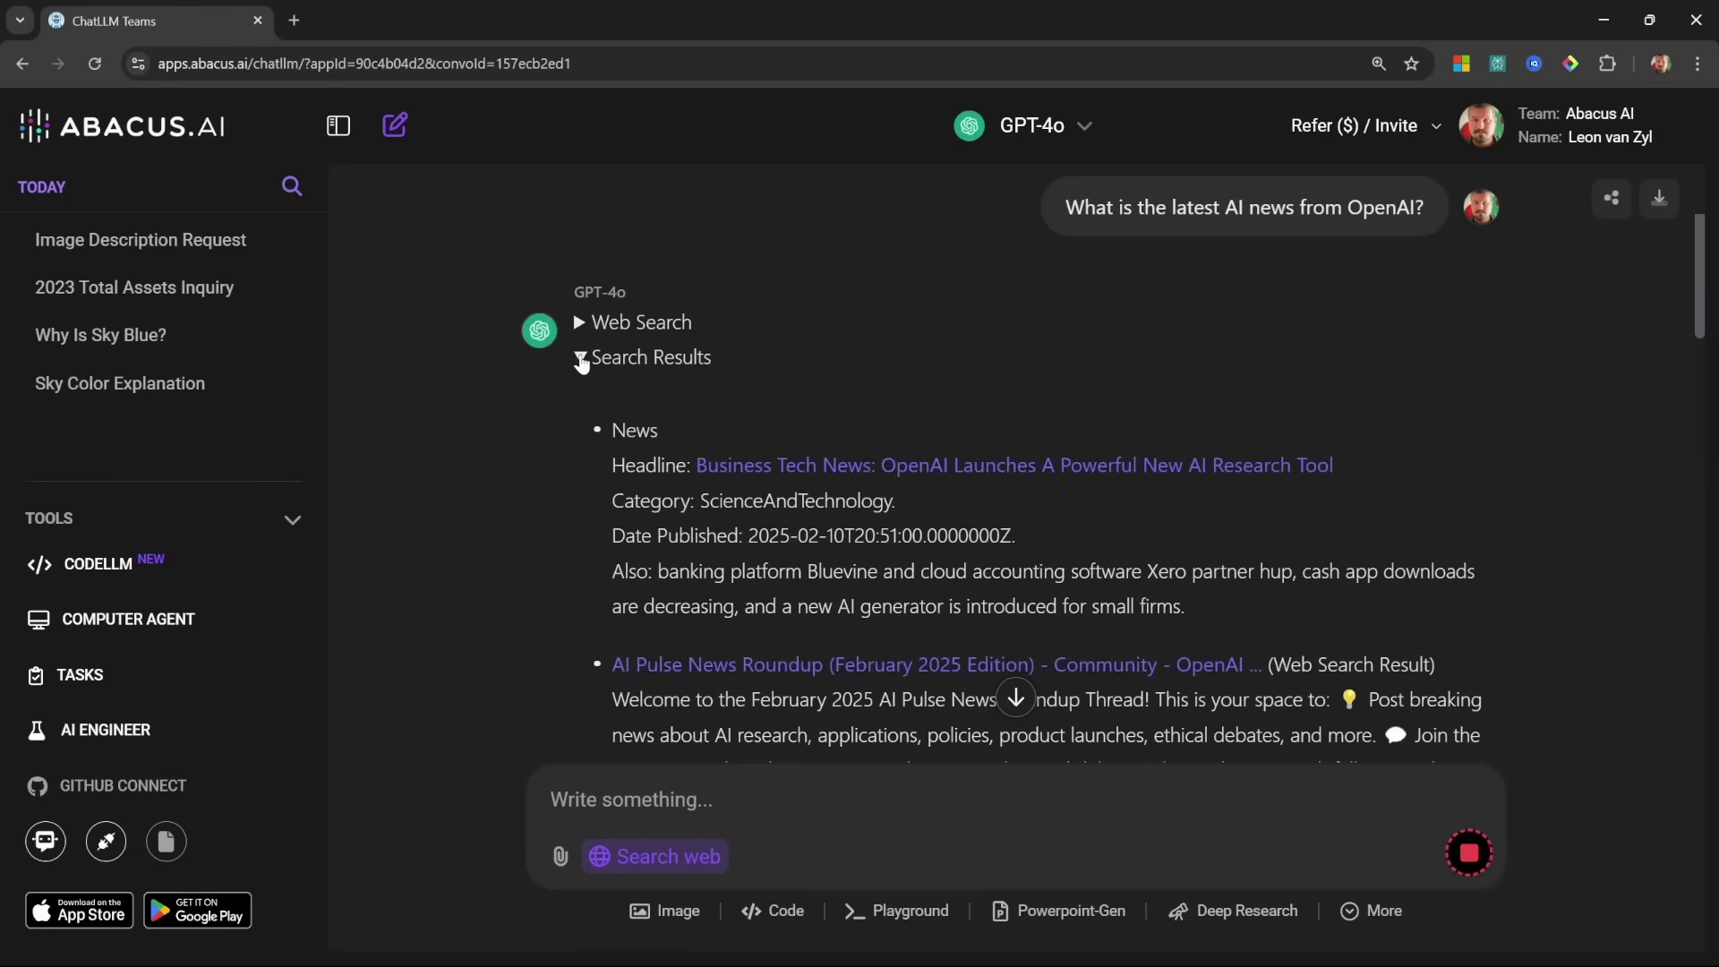
{"action": "scroll", "coordinate": [817, 596], "scroll_direction": "down", "scroll_amount": 5}
{"action": "scroll", "coordinate": [841, 582], "scroll_direction": "down", "scroll_amount": 5}
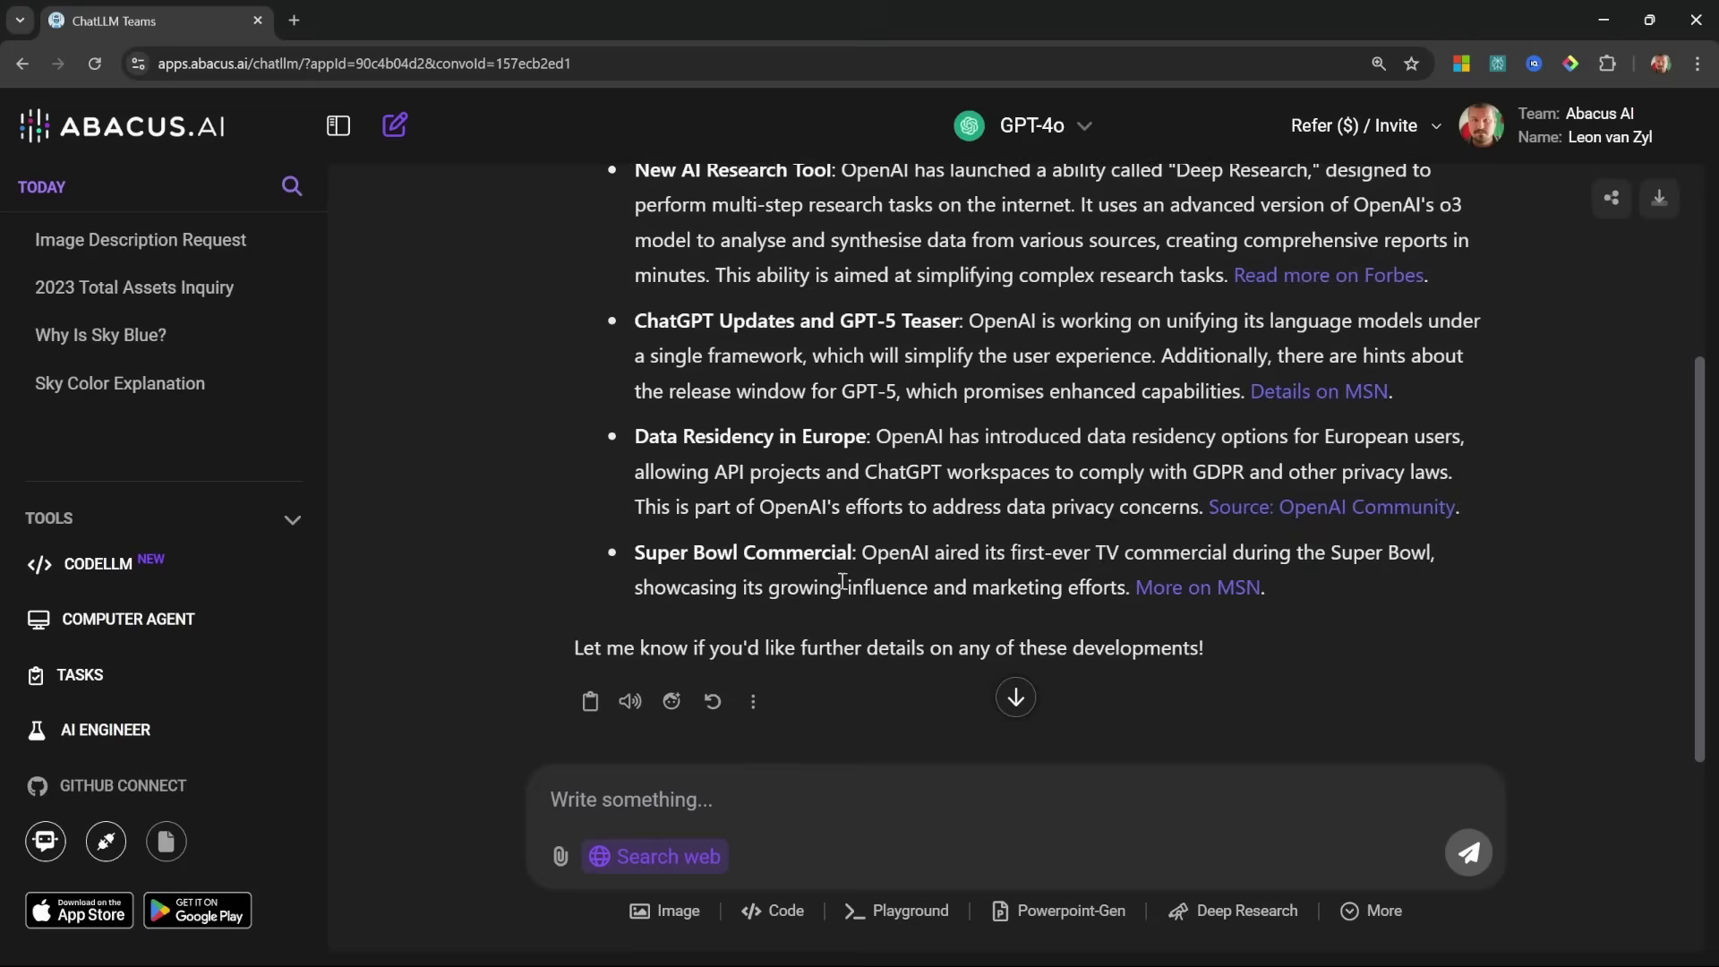
{"action": "scroll", "coordinate": [843, 582], "scroll_direction": "up", "scroll_amount": 10}
{"action": "left_click", "coordinate": [582, 365]}
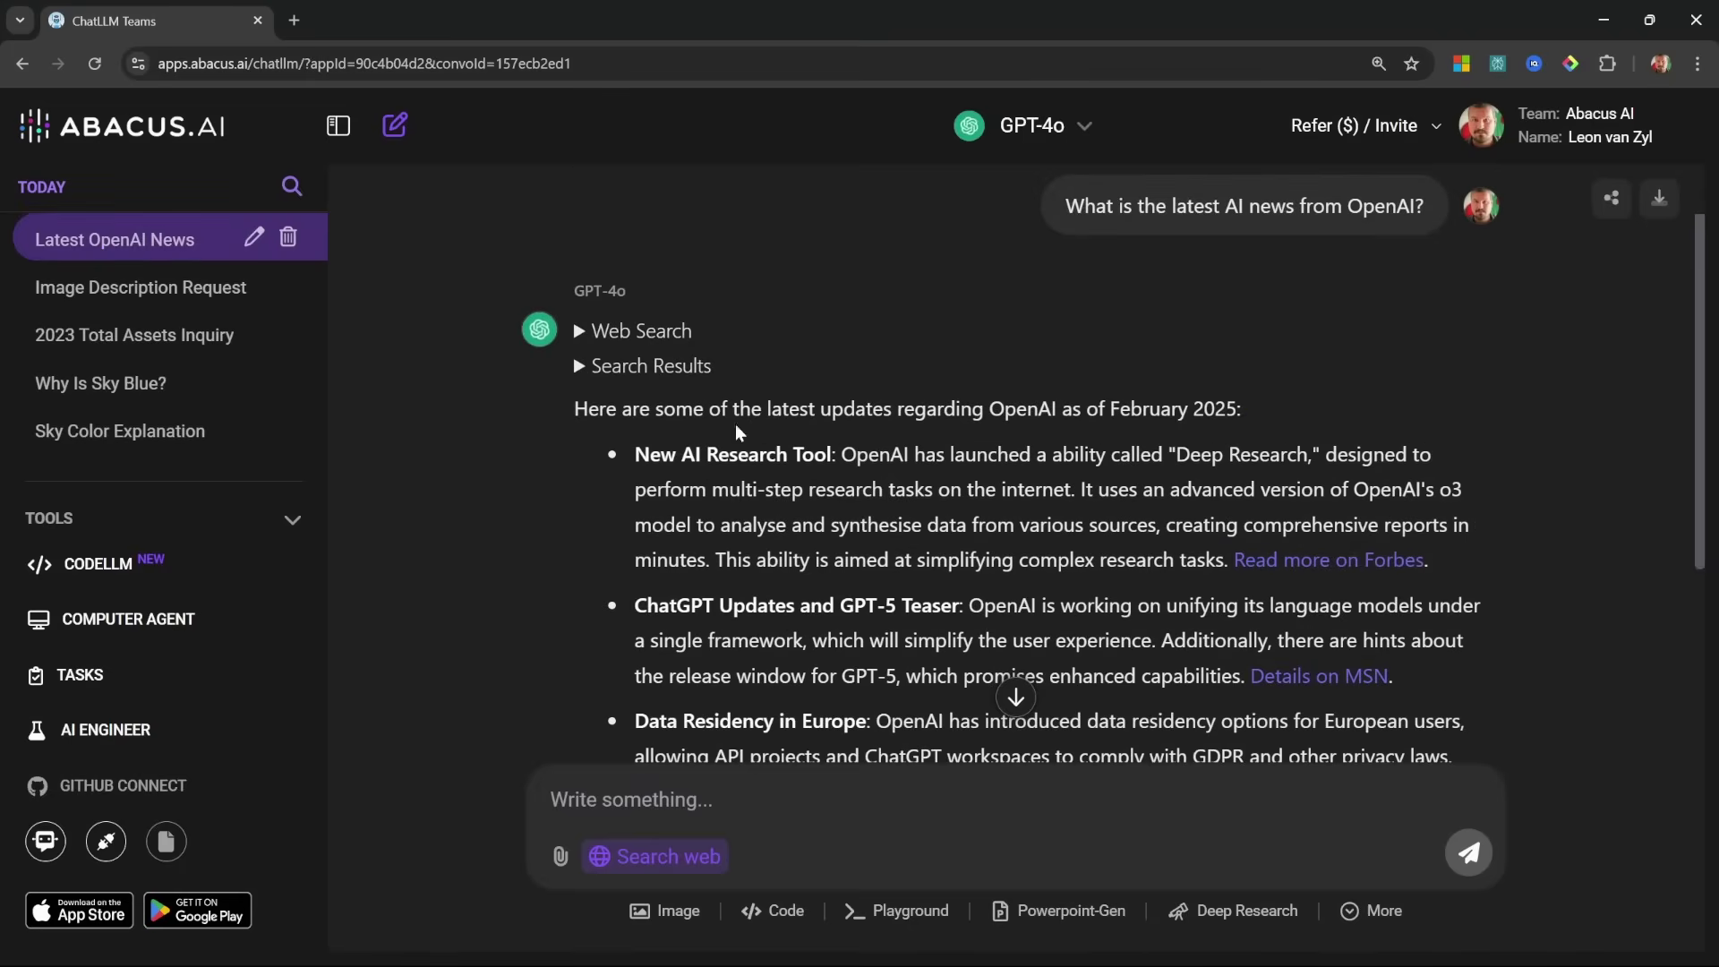
{"action": "scroll", "coordinate": [746, 443], "scroll_direction": "down", "scroll_amount": 2}
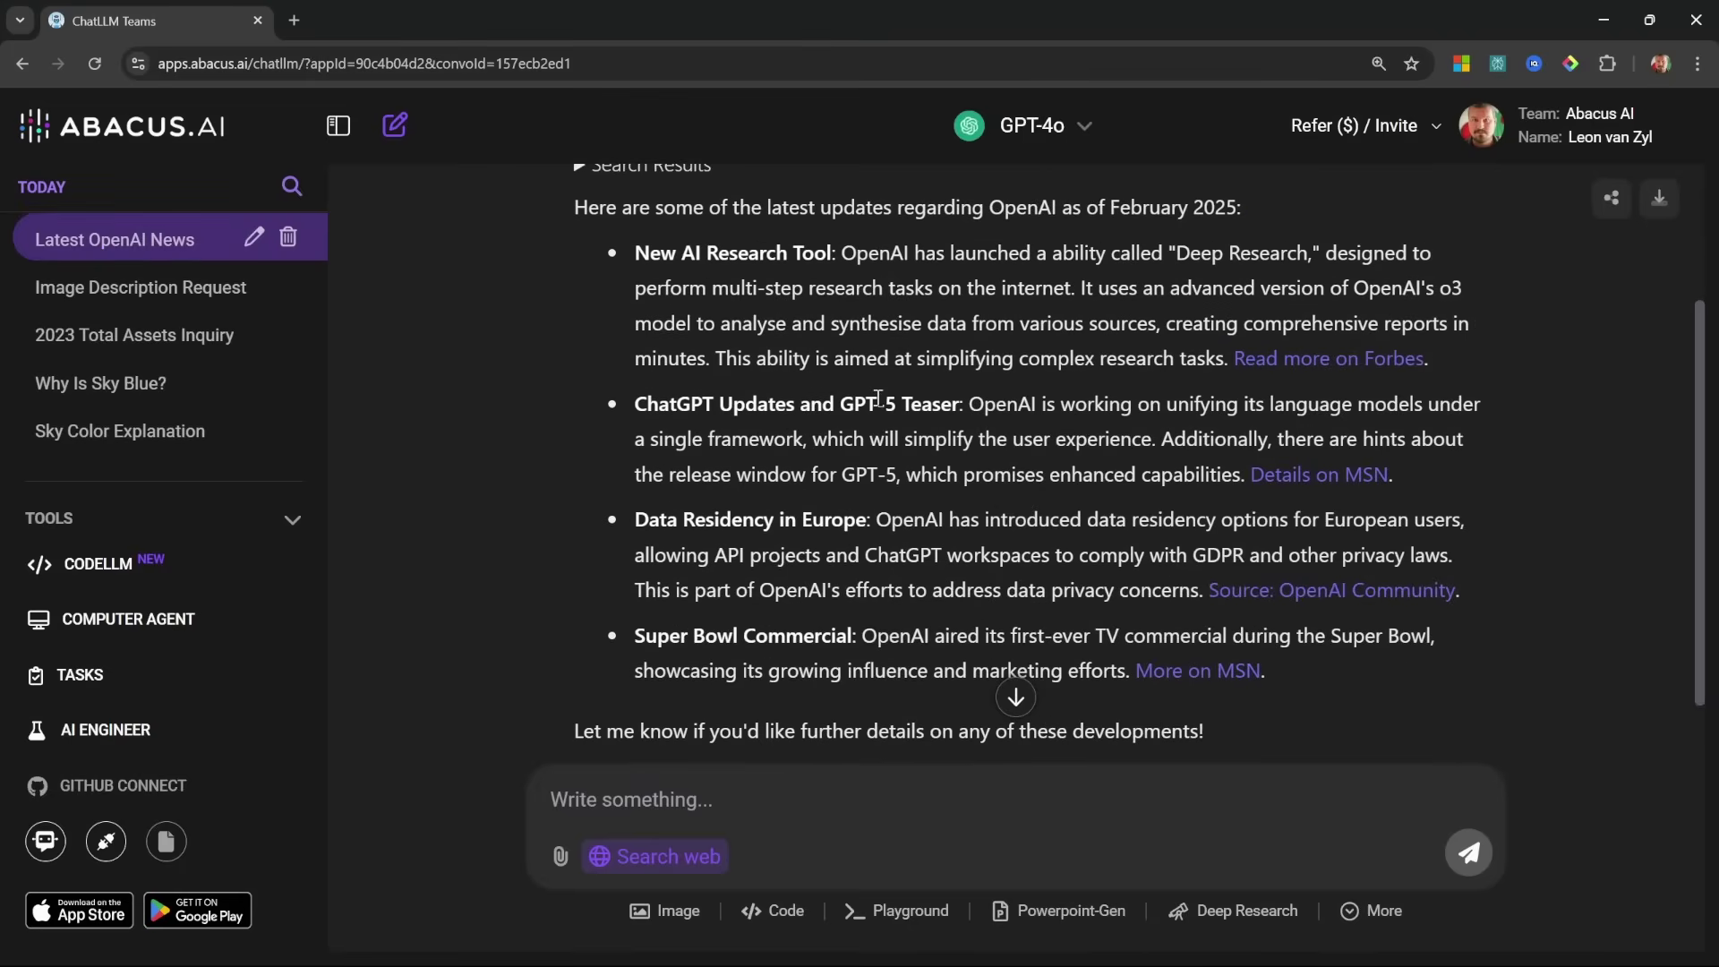
Step: Open the cited Forbes article in a new tab, then close it
{"action": "left_click", "coordinate": [1324, 355]}
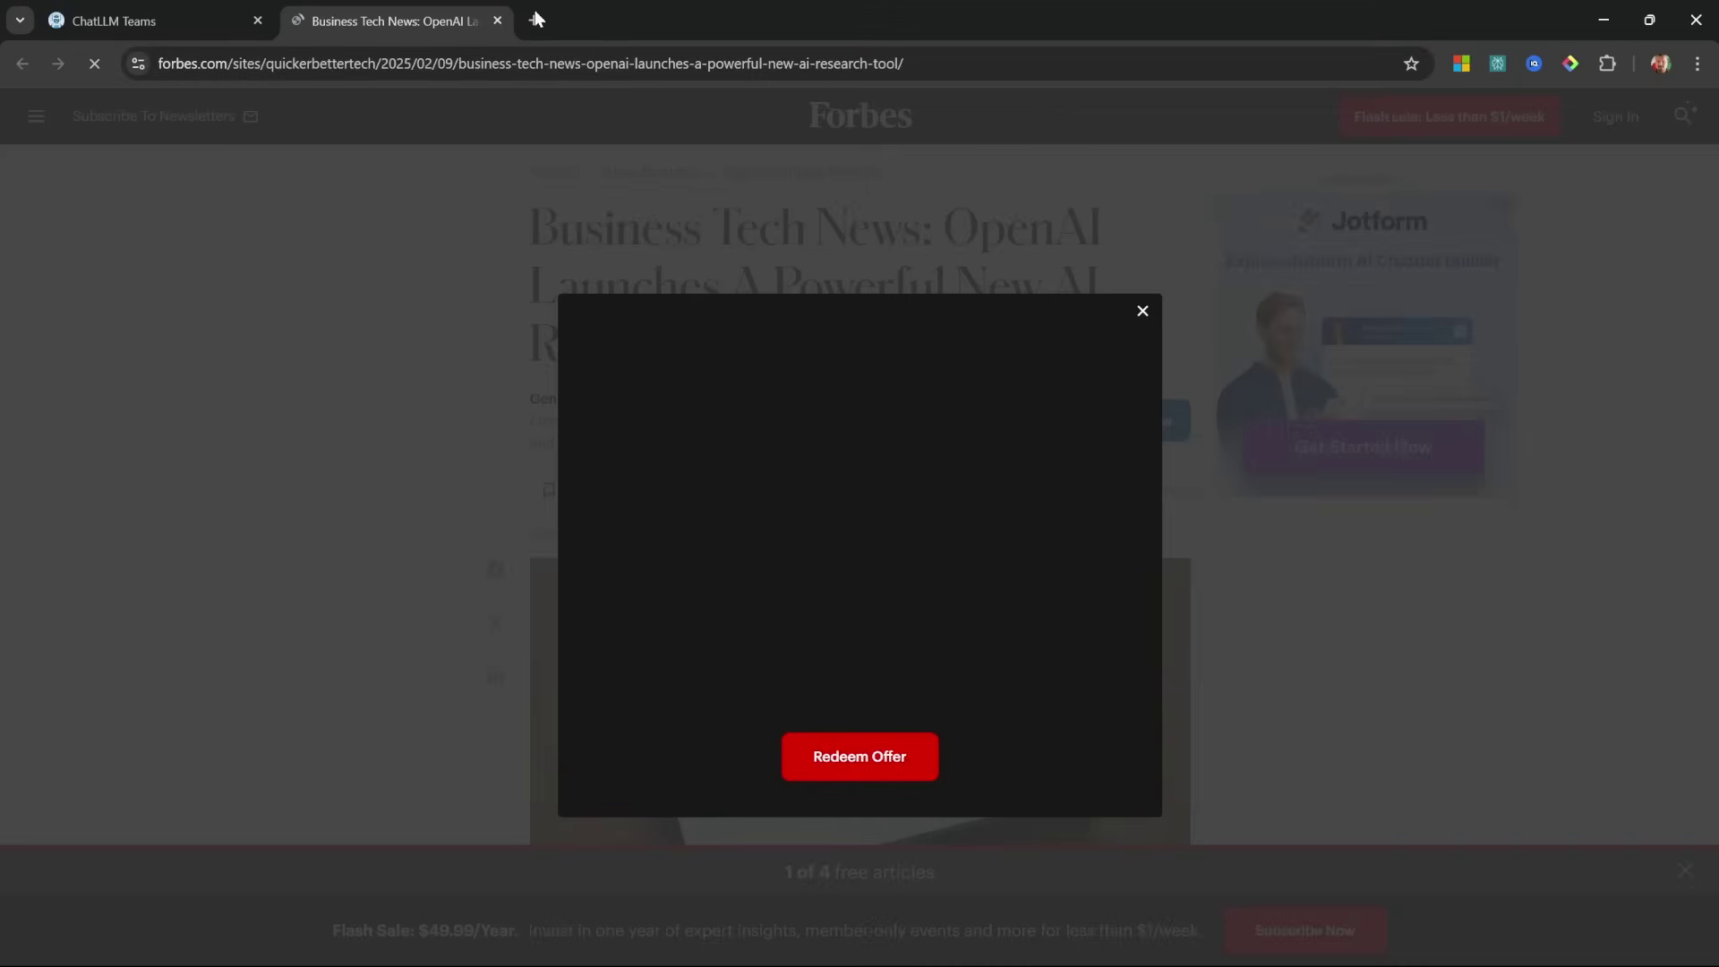
{"action": "left_click", "coordinate": [496, 21]}
Step: In a new chat, generate a FLUX 1.1 [pro] image of a dog chasing a Frisbee on the beach
{"action": "left_click", "coordinate": [398, 135]}
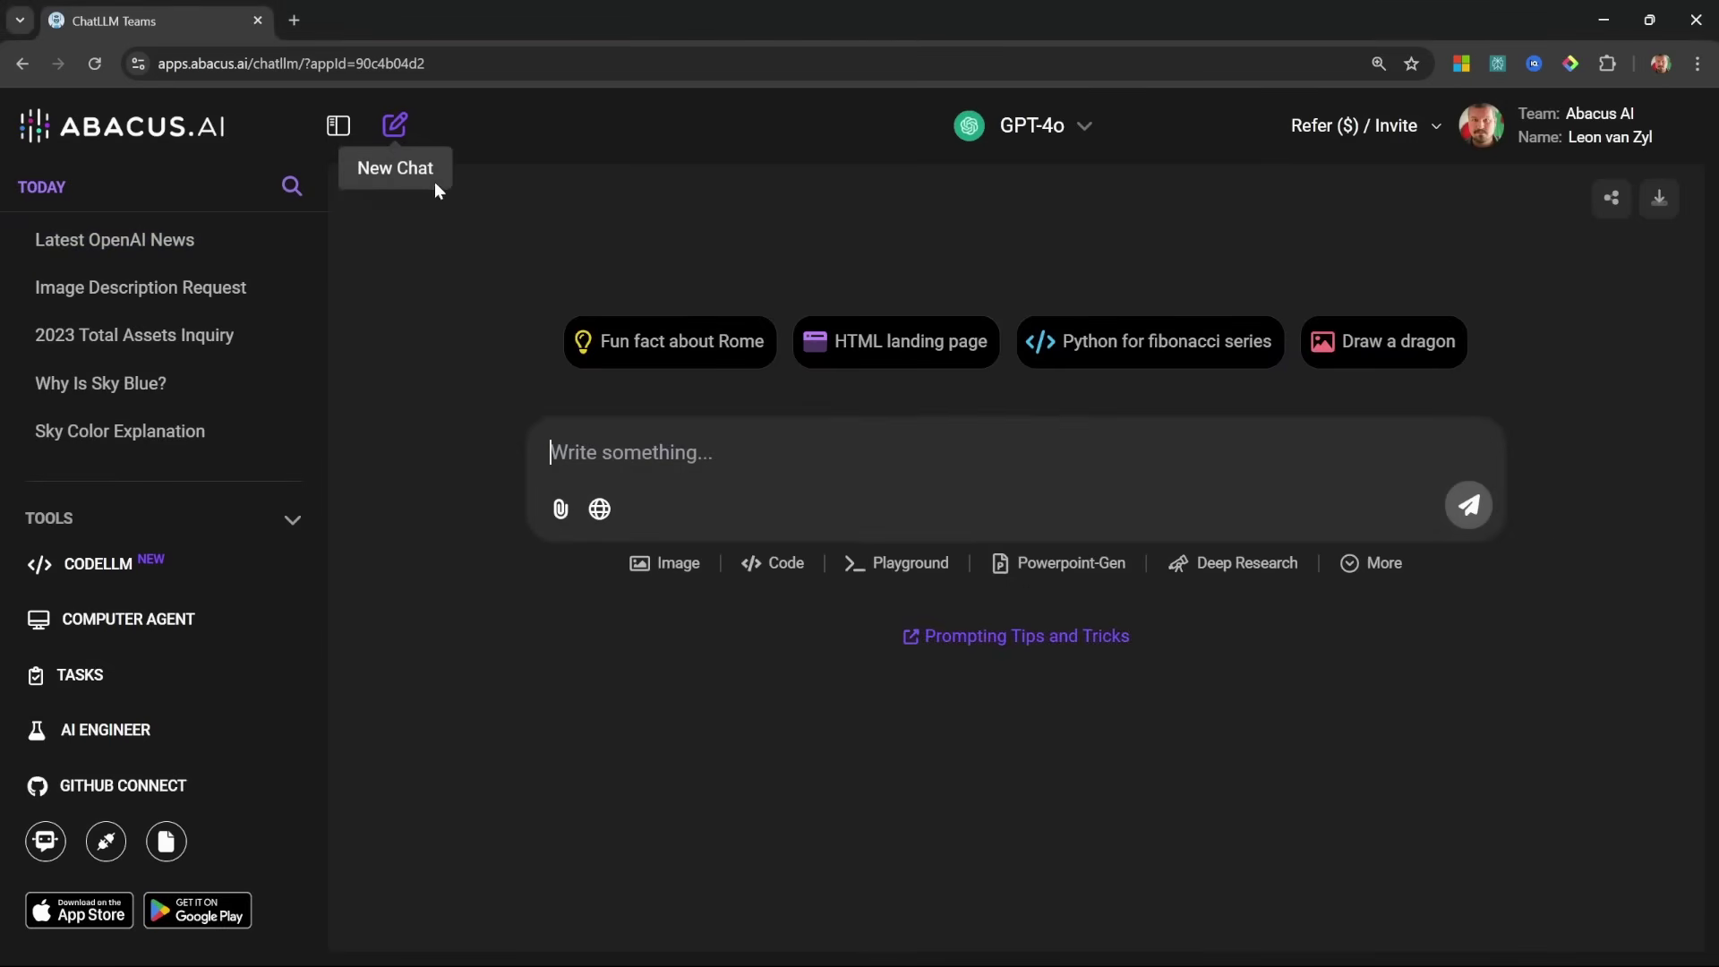
{"action": "left_click", "coordinate": [663, 569]}
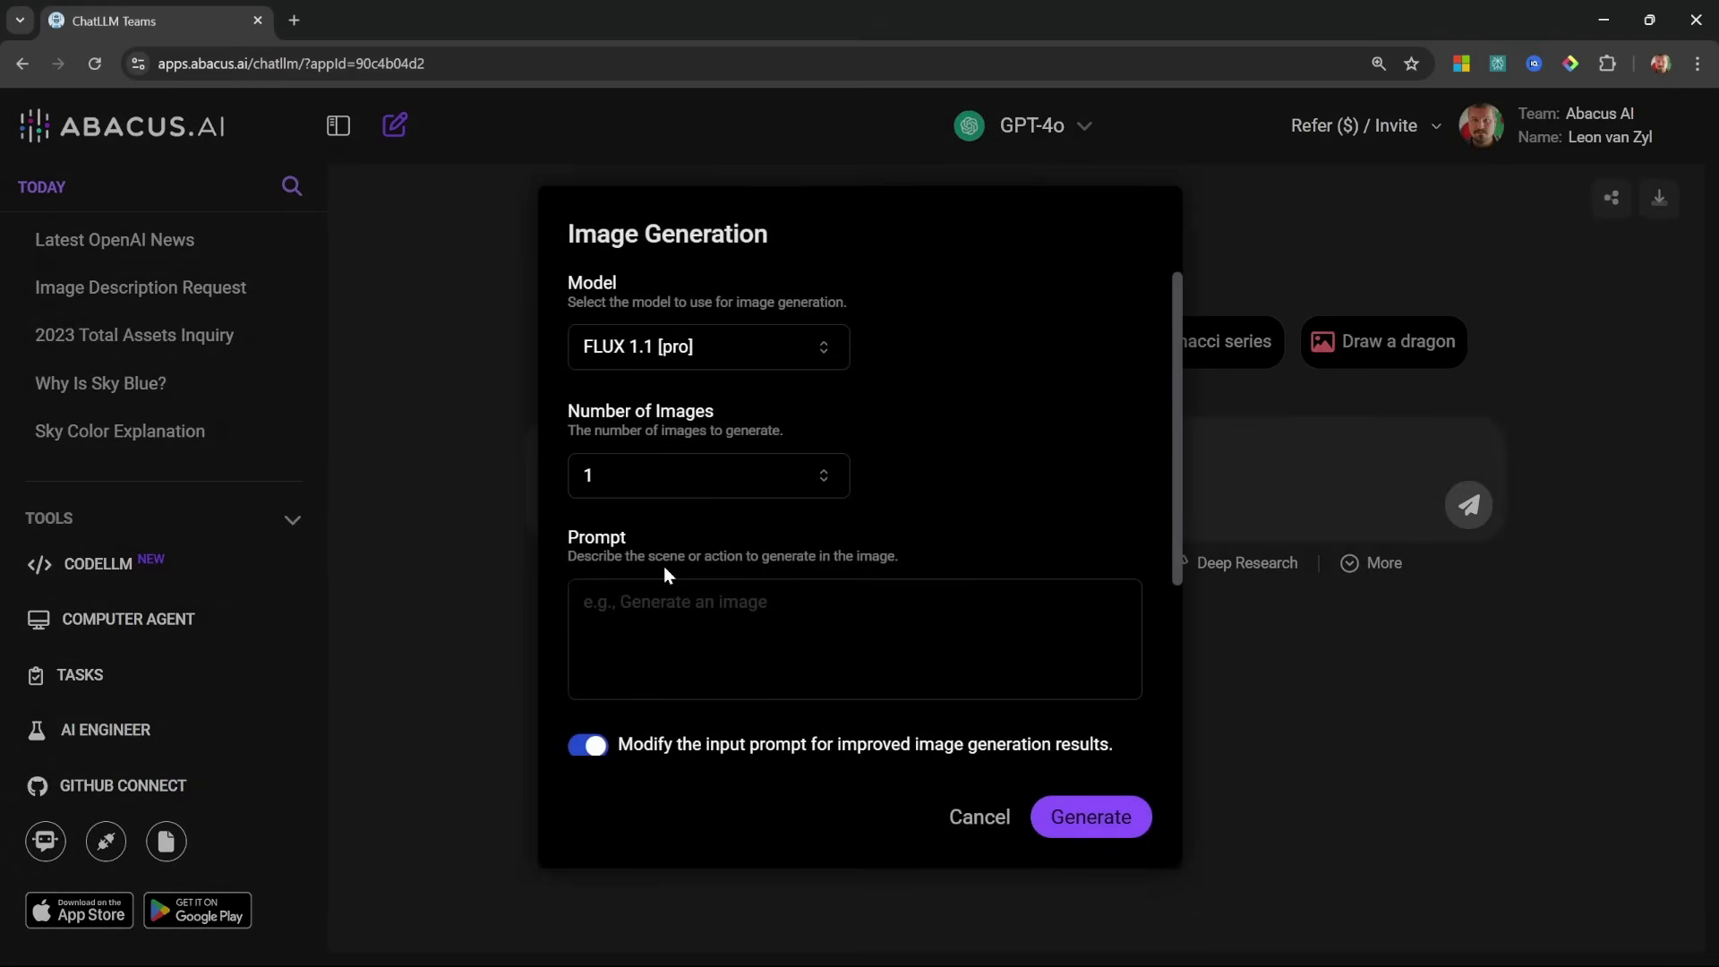
{"action": "left_click", "coordinate": [770, 338]}
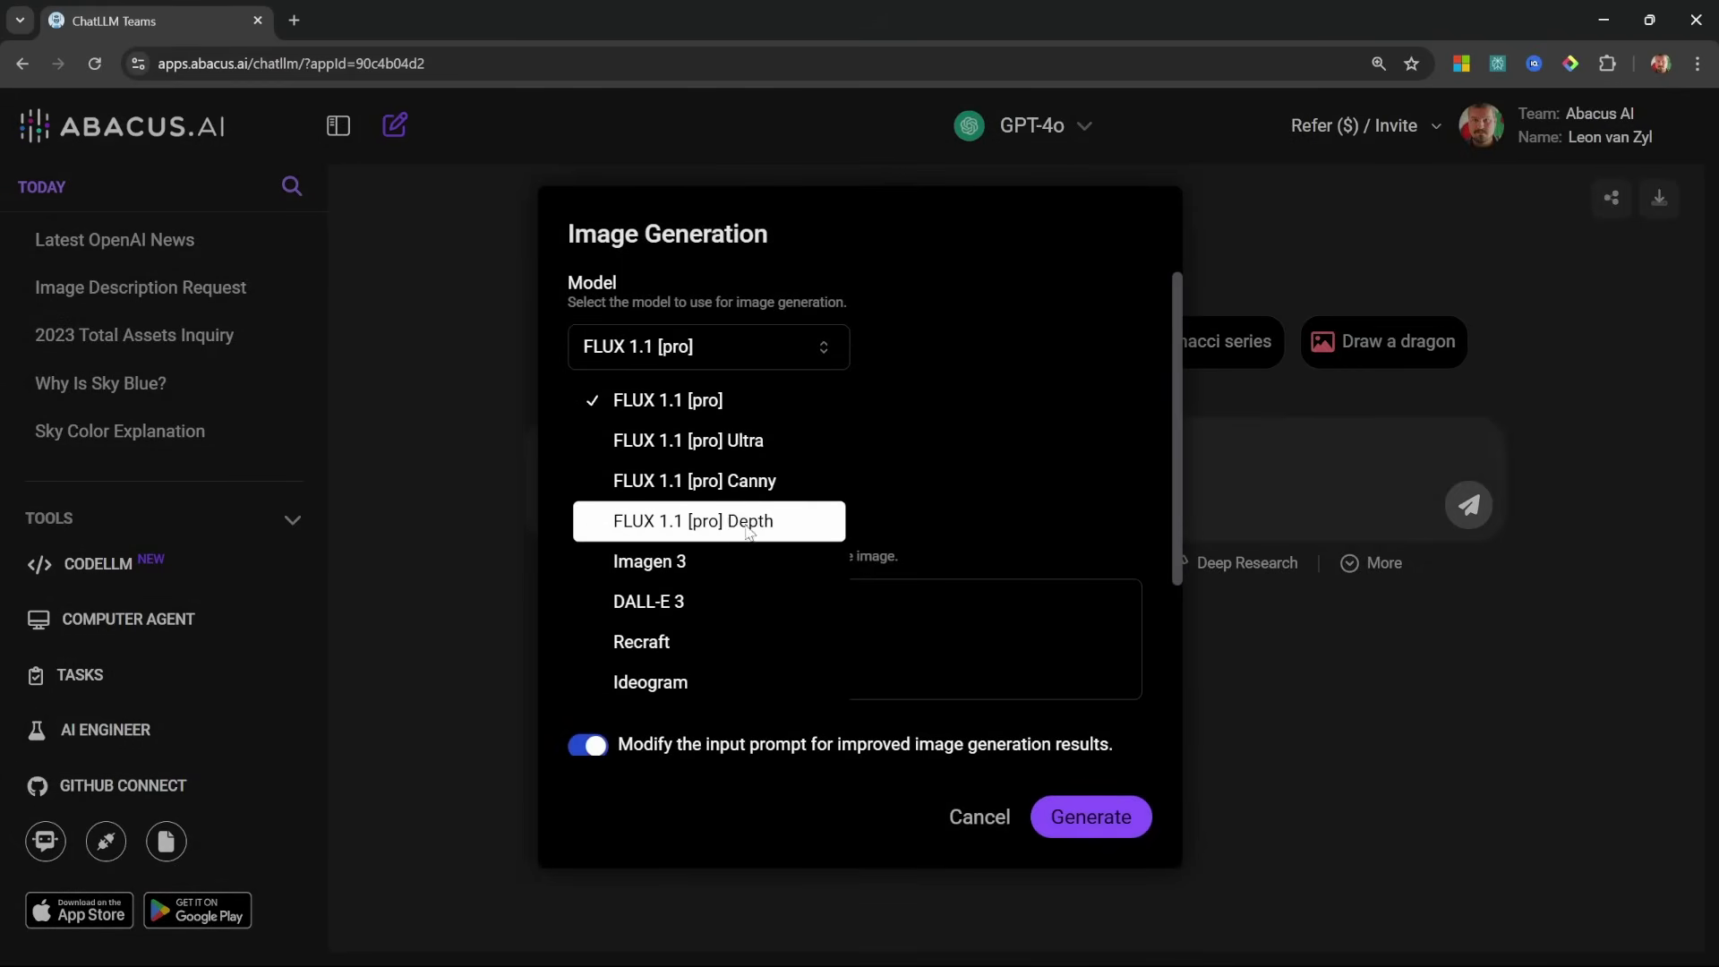
{"action": "left_click", "coordinate": [667, 407]}
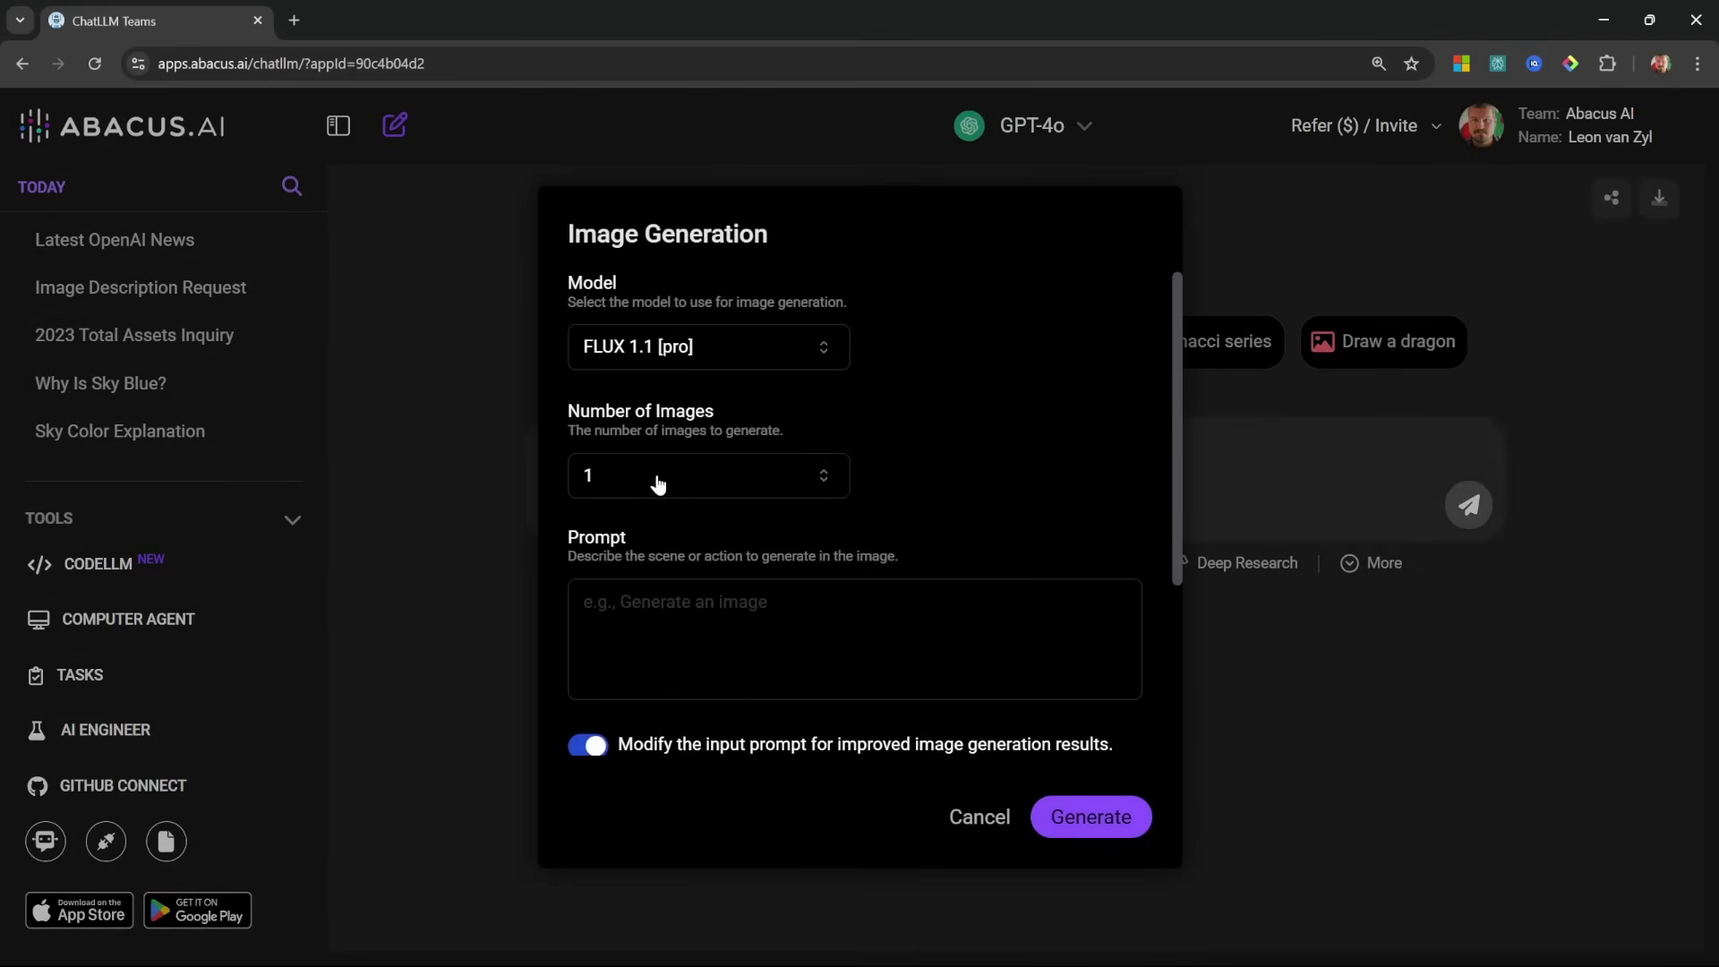
{"action": "left_click", "coordinate": [789, 626]}
{"action": "type", "text": "A dog chasing a Frisbee on the beach"}
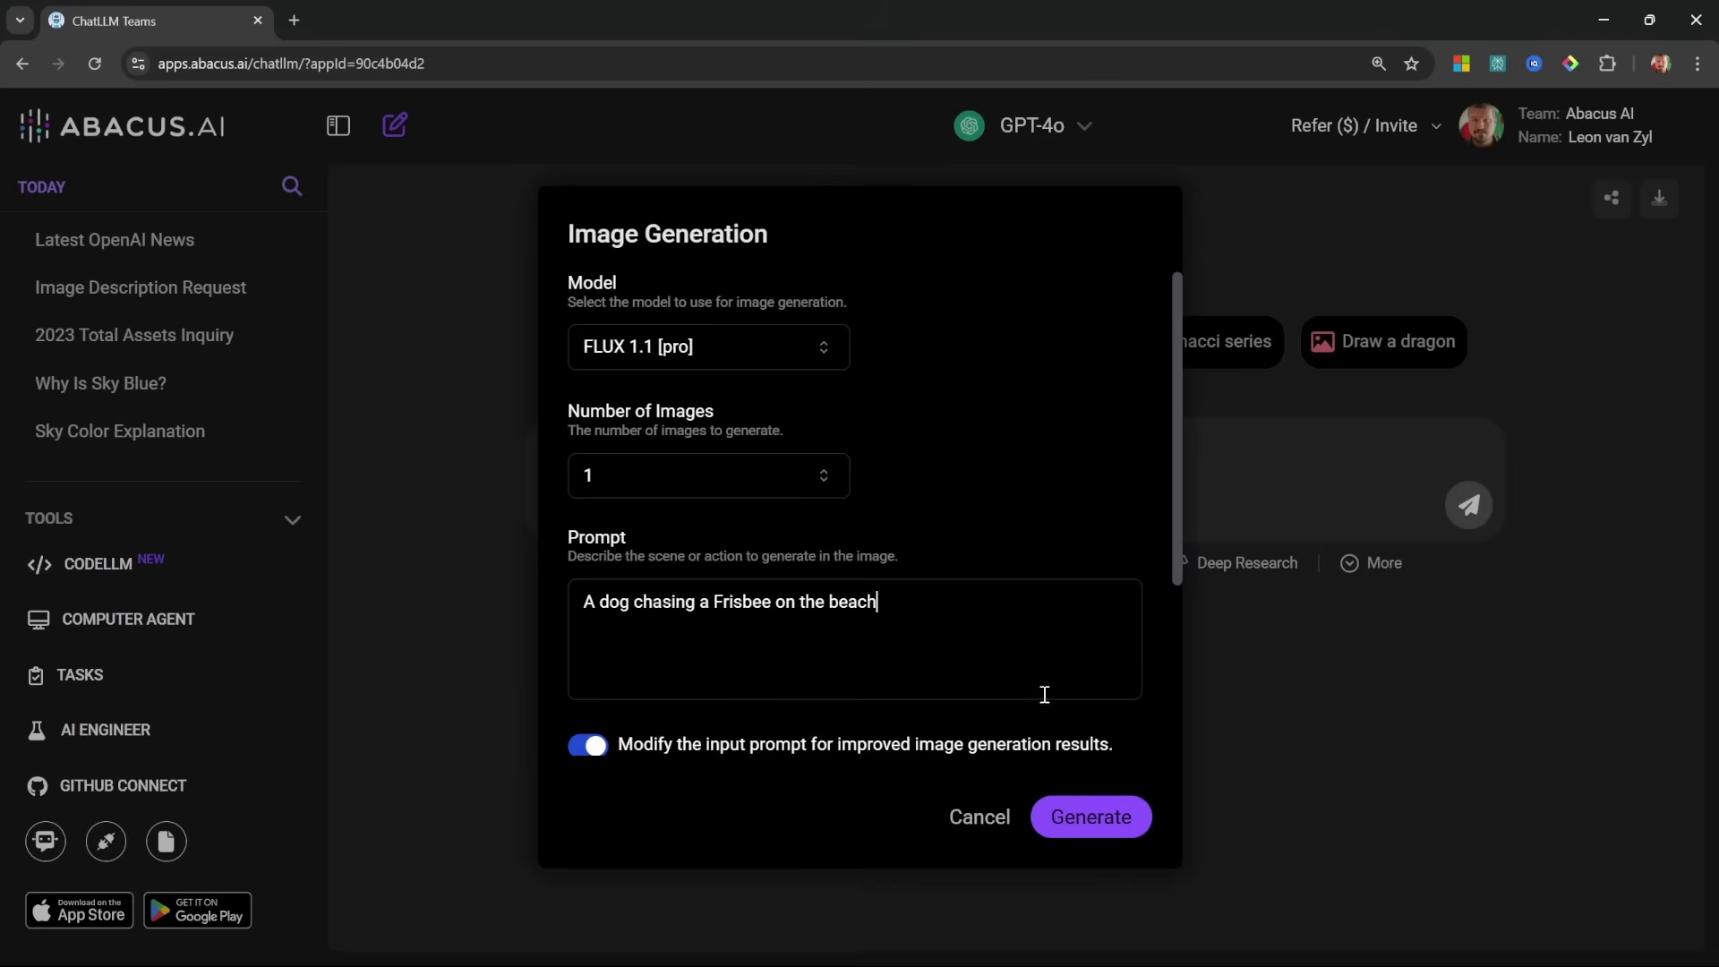
{"action": "left_click", "coordinate": [1106, 820]}
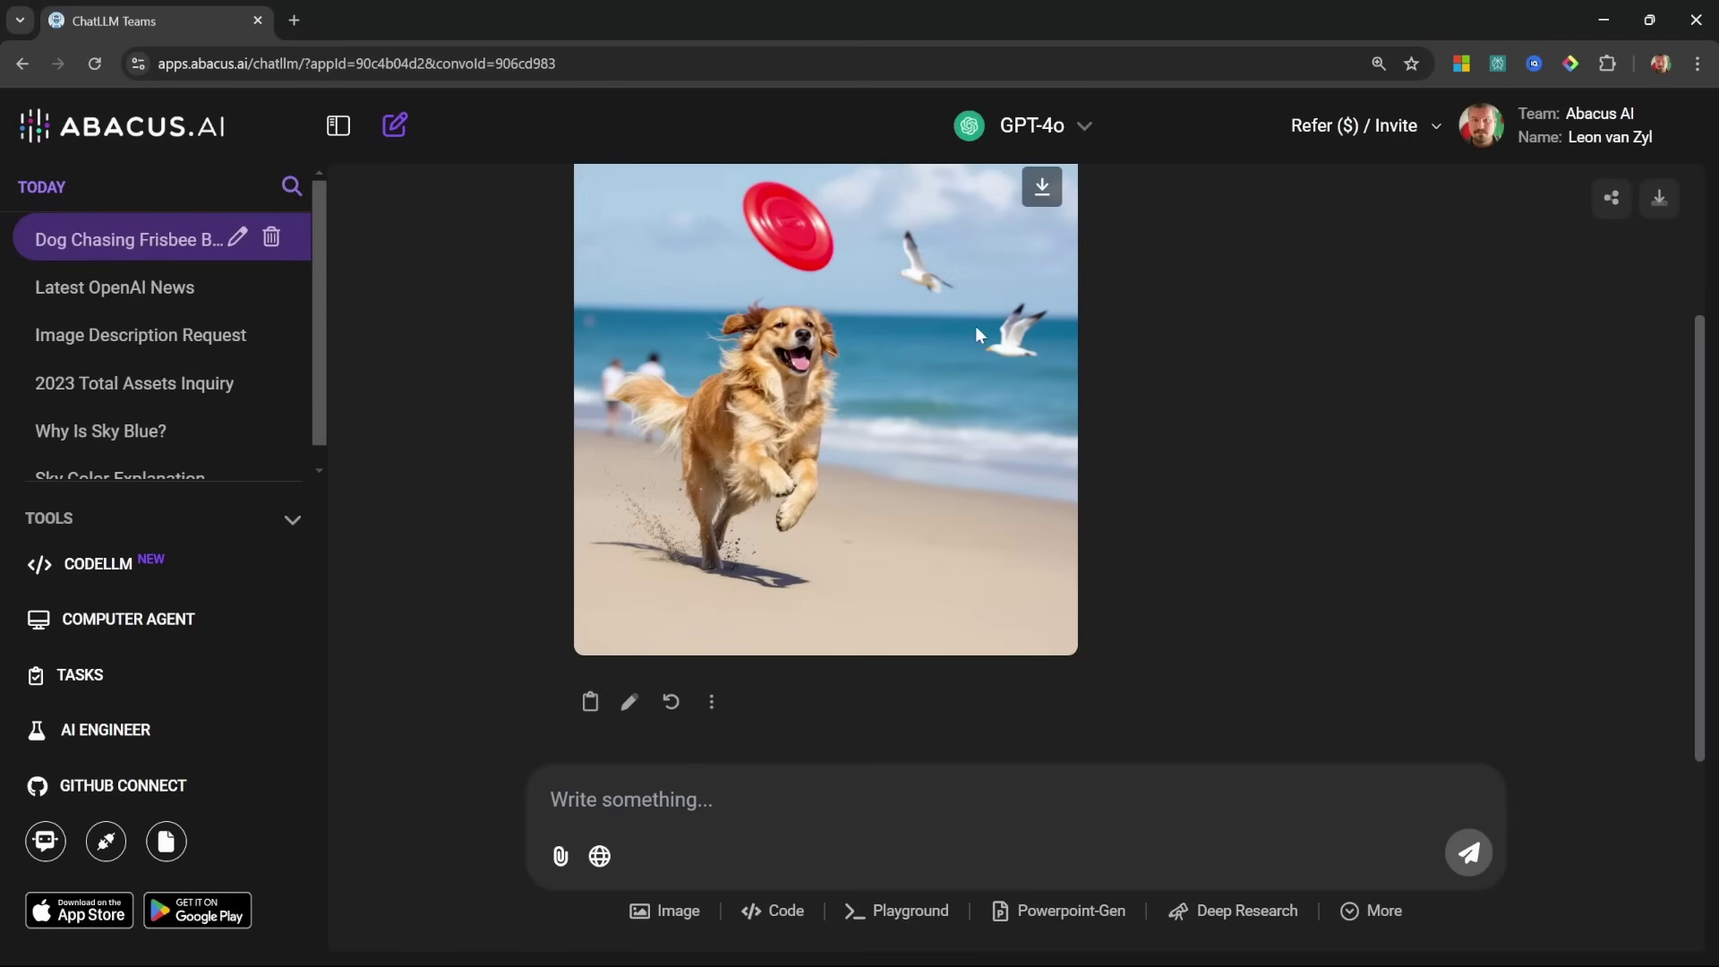
{"action": "scroll", "coordinate": [835, 681], "scroll_direction": "up", "scroll_amount": 3}
{"action": "left_click_drag", "start_coordinate": [760, 327], "coordinate": [891, 329]}
{"action": "left_click", "coordinate": [1251, 391]}
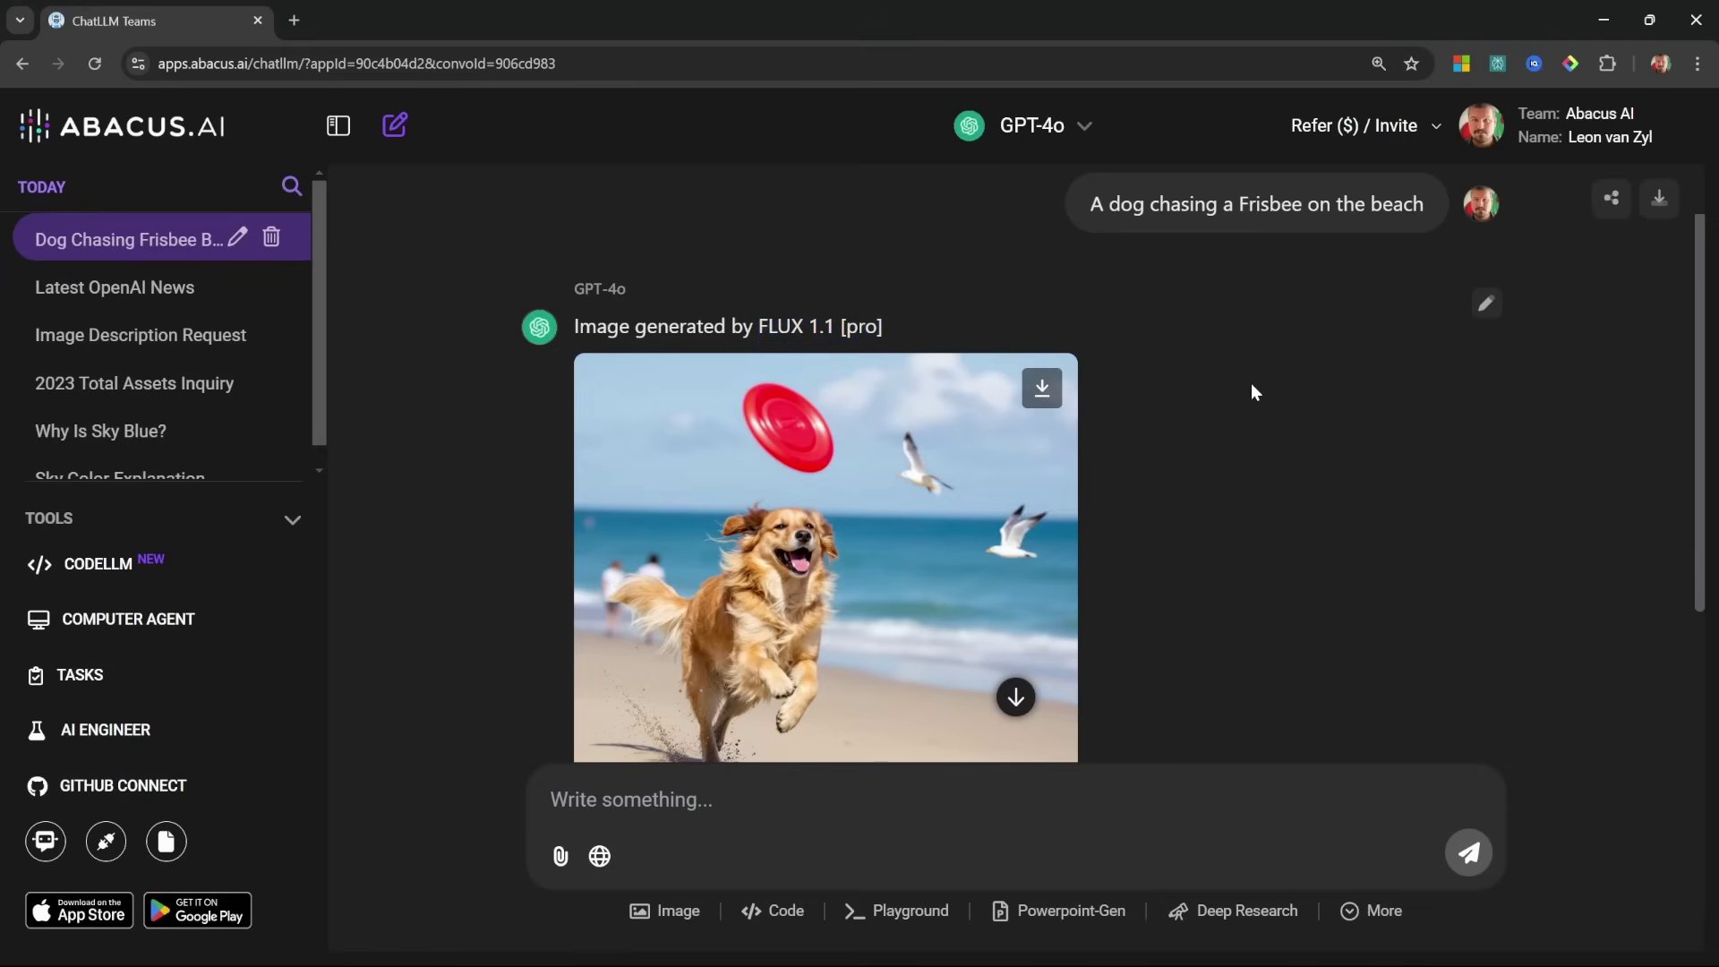
Step: Via More > Video-Gen, generate and play a Hailuo AI video of a man overlooking a cyberpunk city
{"action": "left_click", "coordinate": [396, 124]}
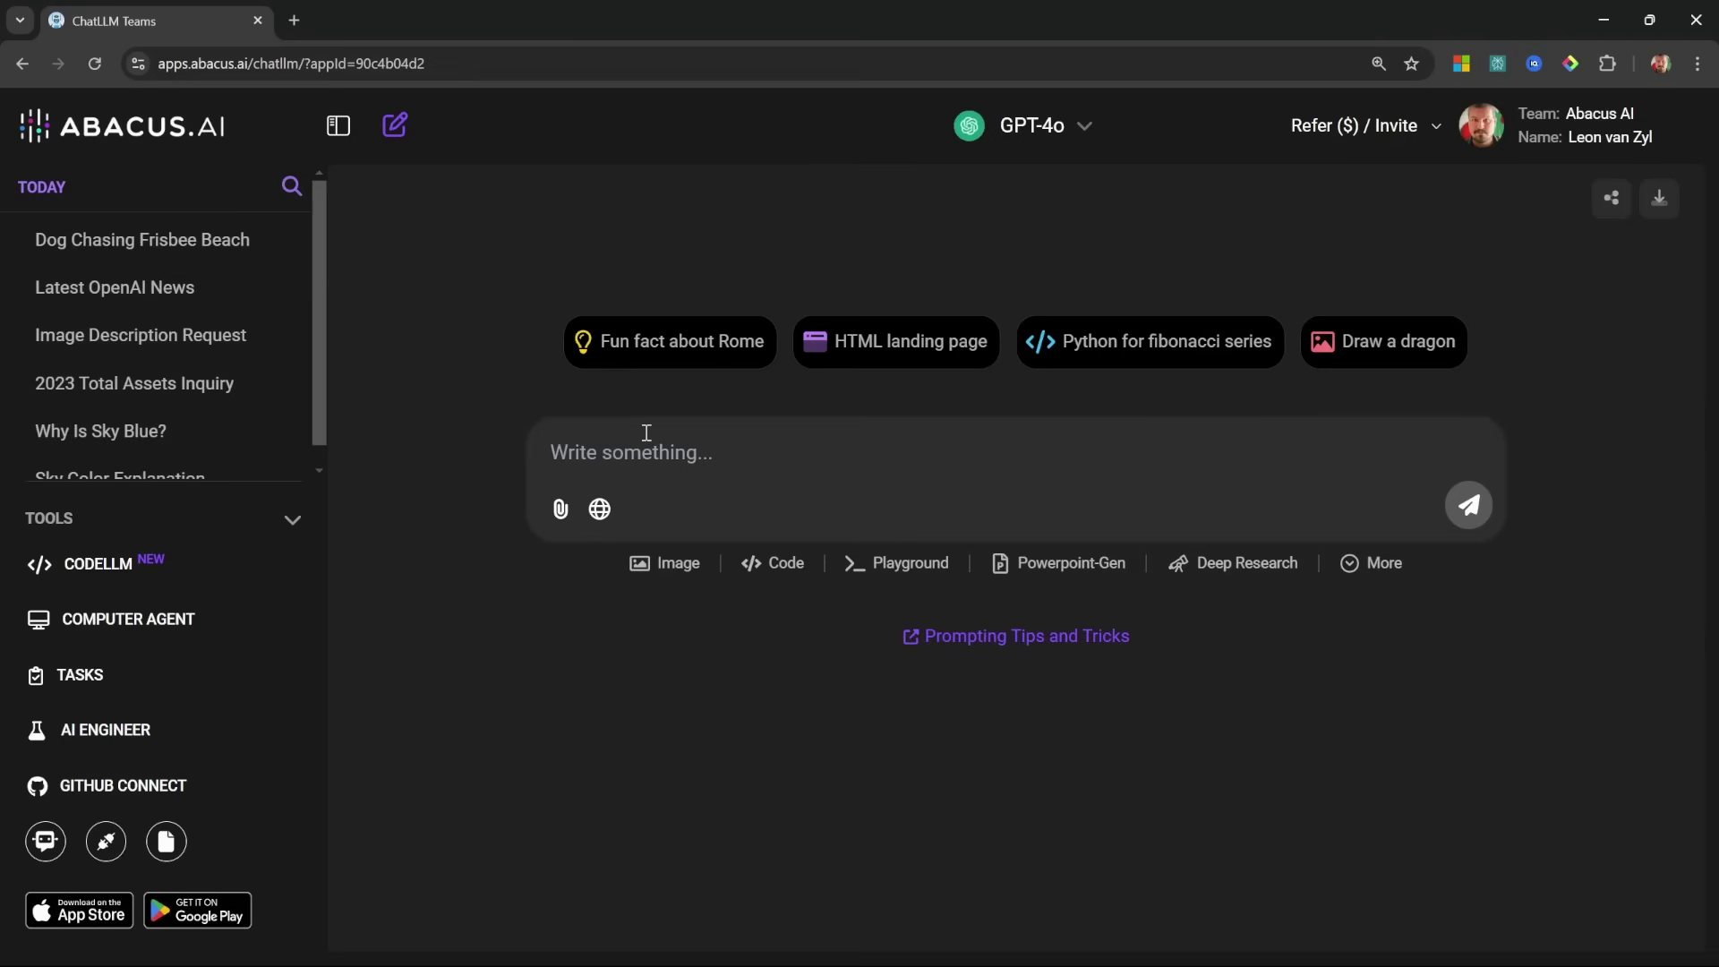
{"action": "left_click", "coordinate": [1361, 569]}
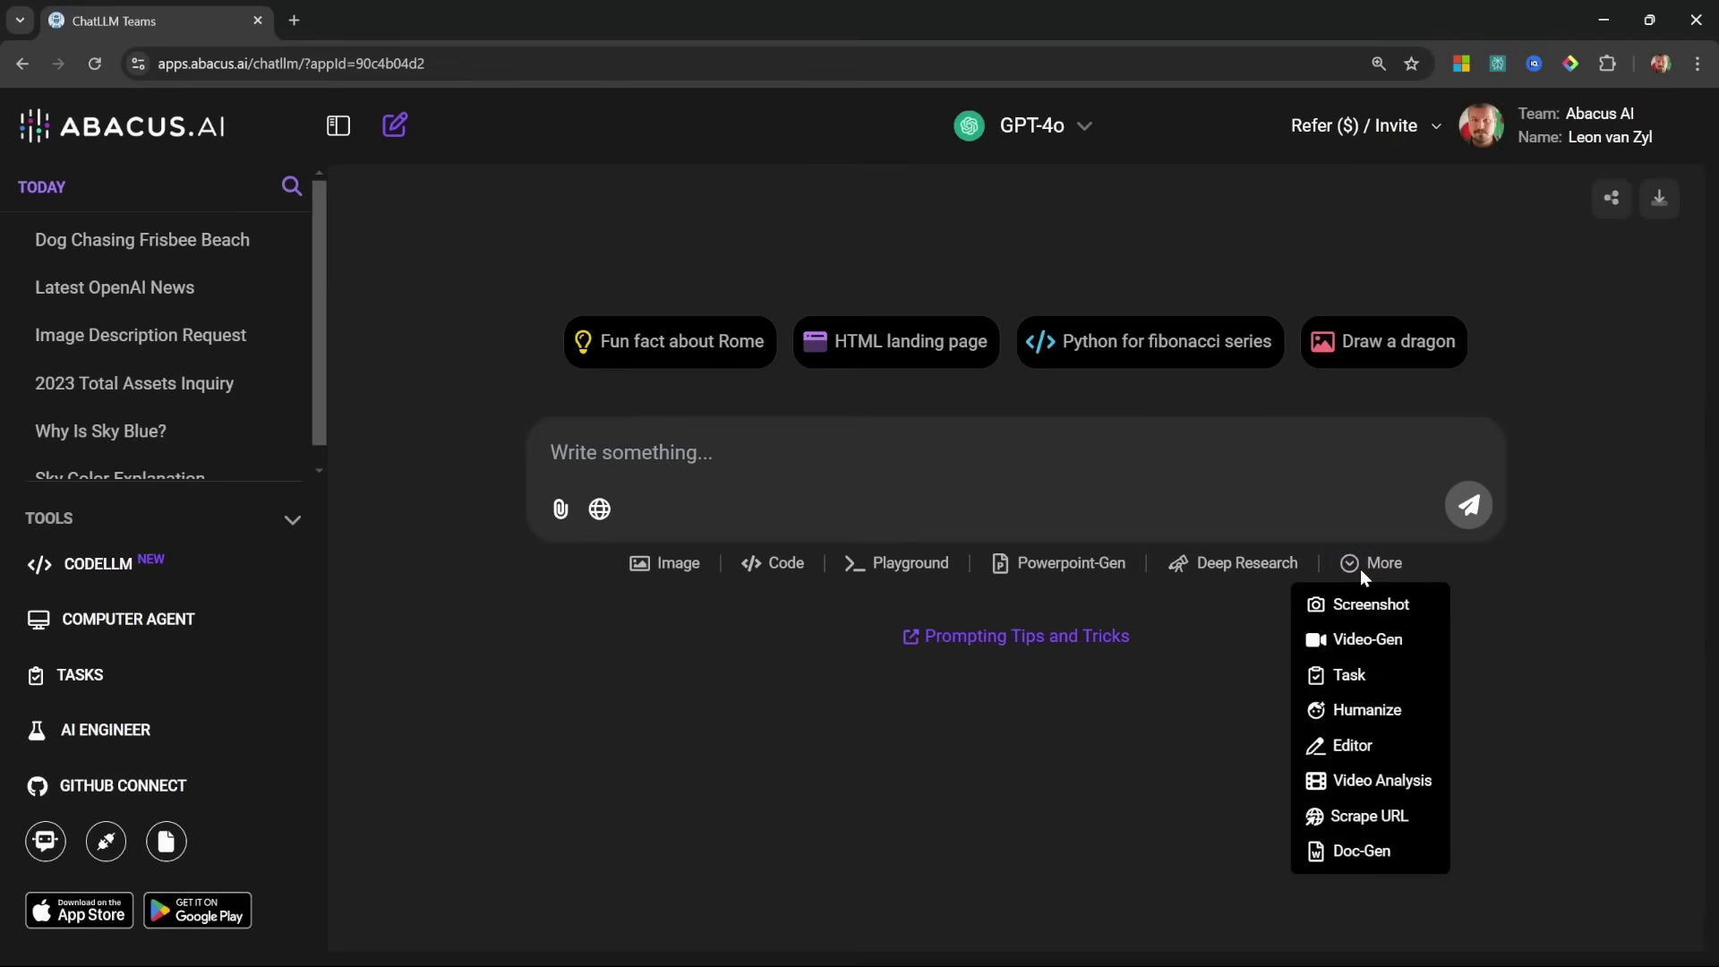
{"action": "left_click", "coordinate": [1397, 641]}
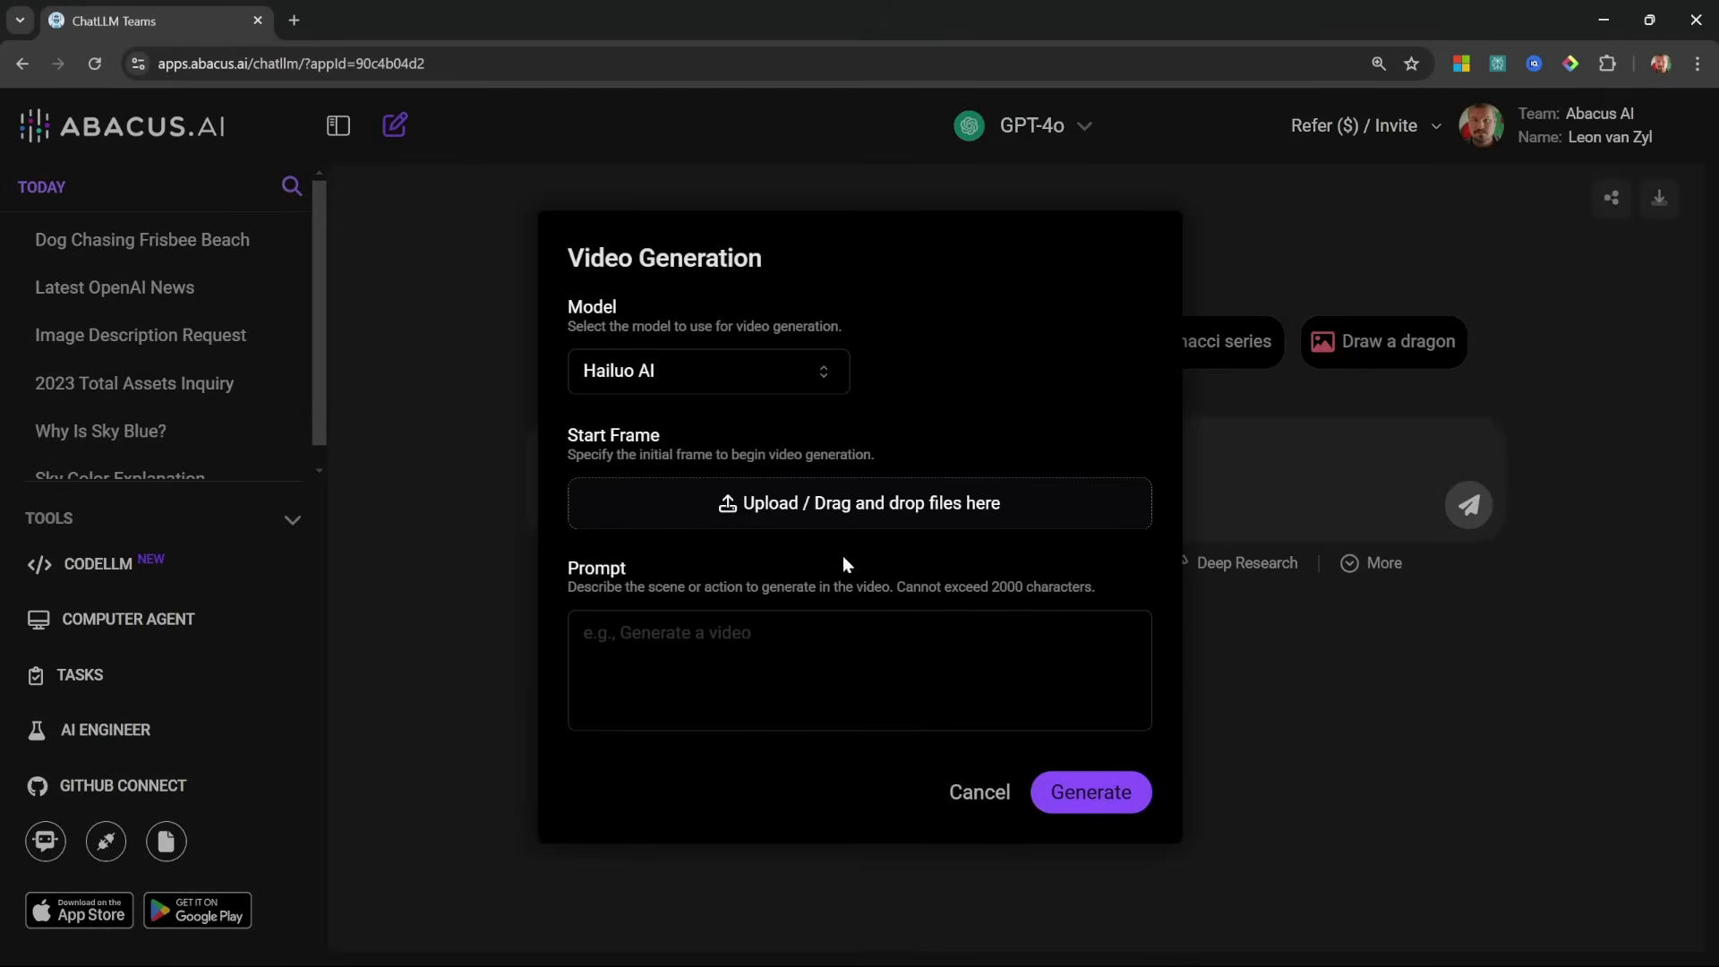
{"action": "left_click", "coordinate": [694, 375]}
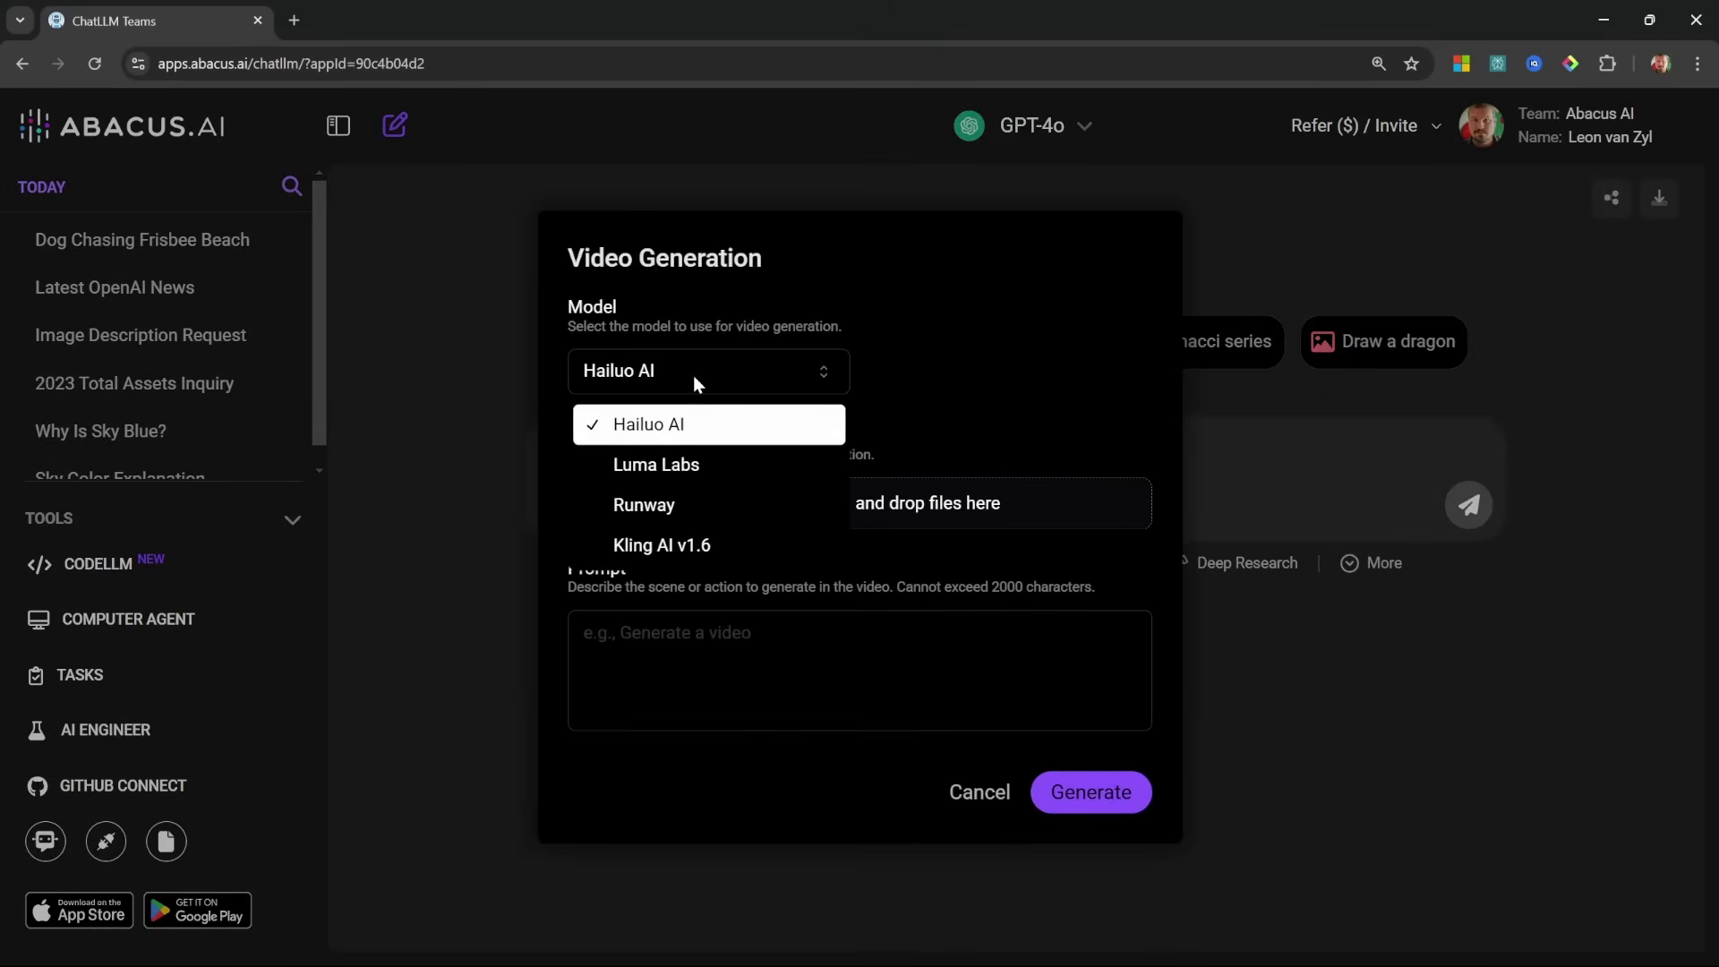
{"action": "left_click", "coordinate": [668, 425]}
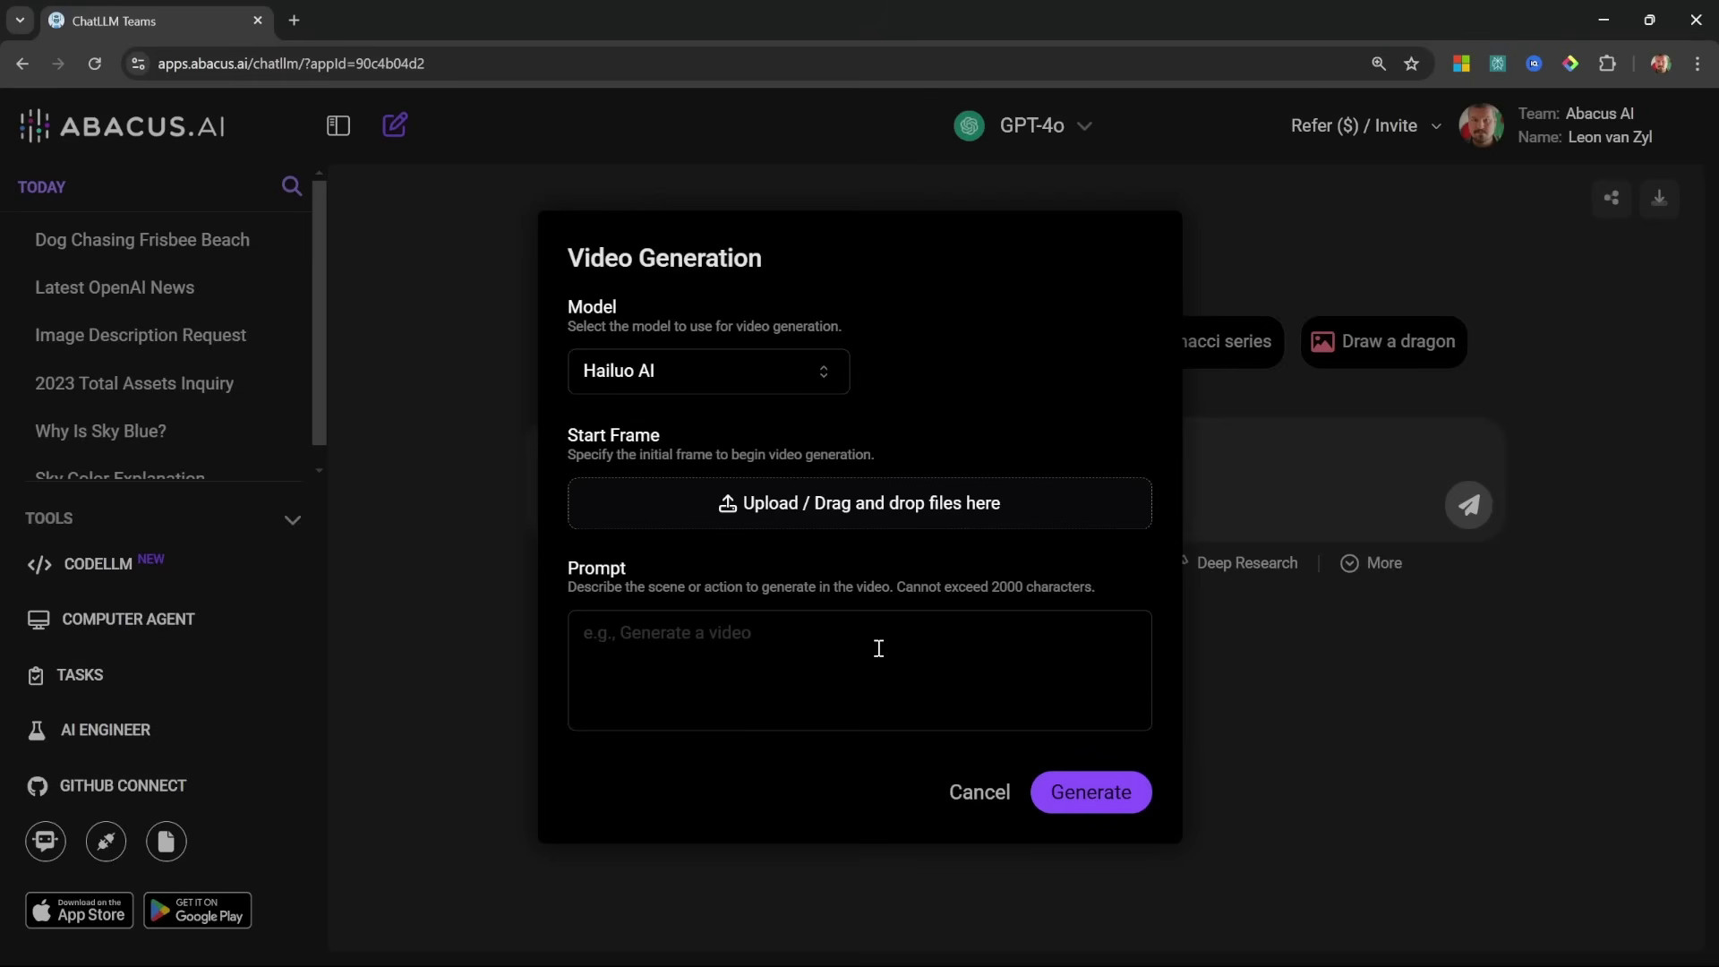
{"action": "type", "text": "A cinematic shot of a man overlooking a Cyberpunk city."}
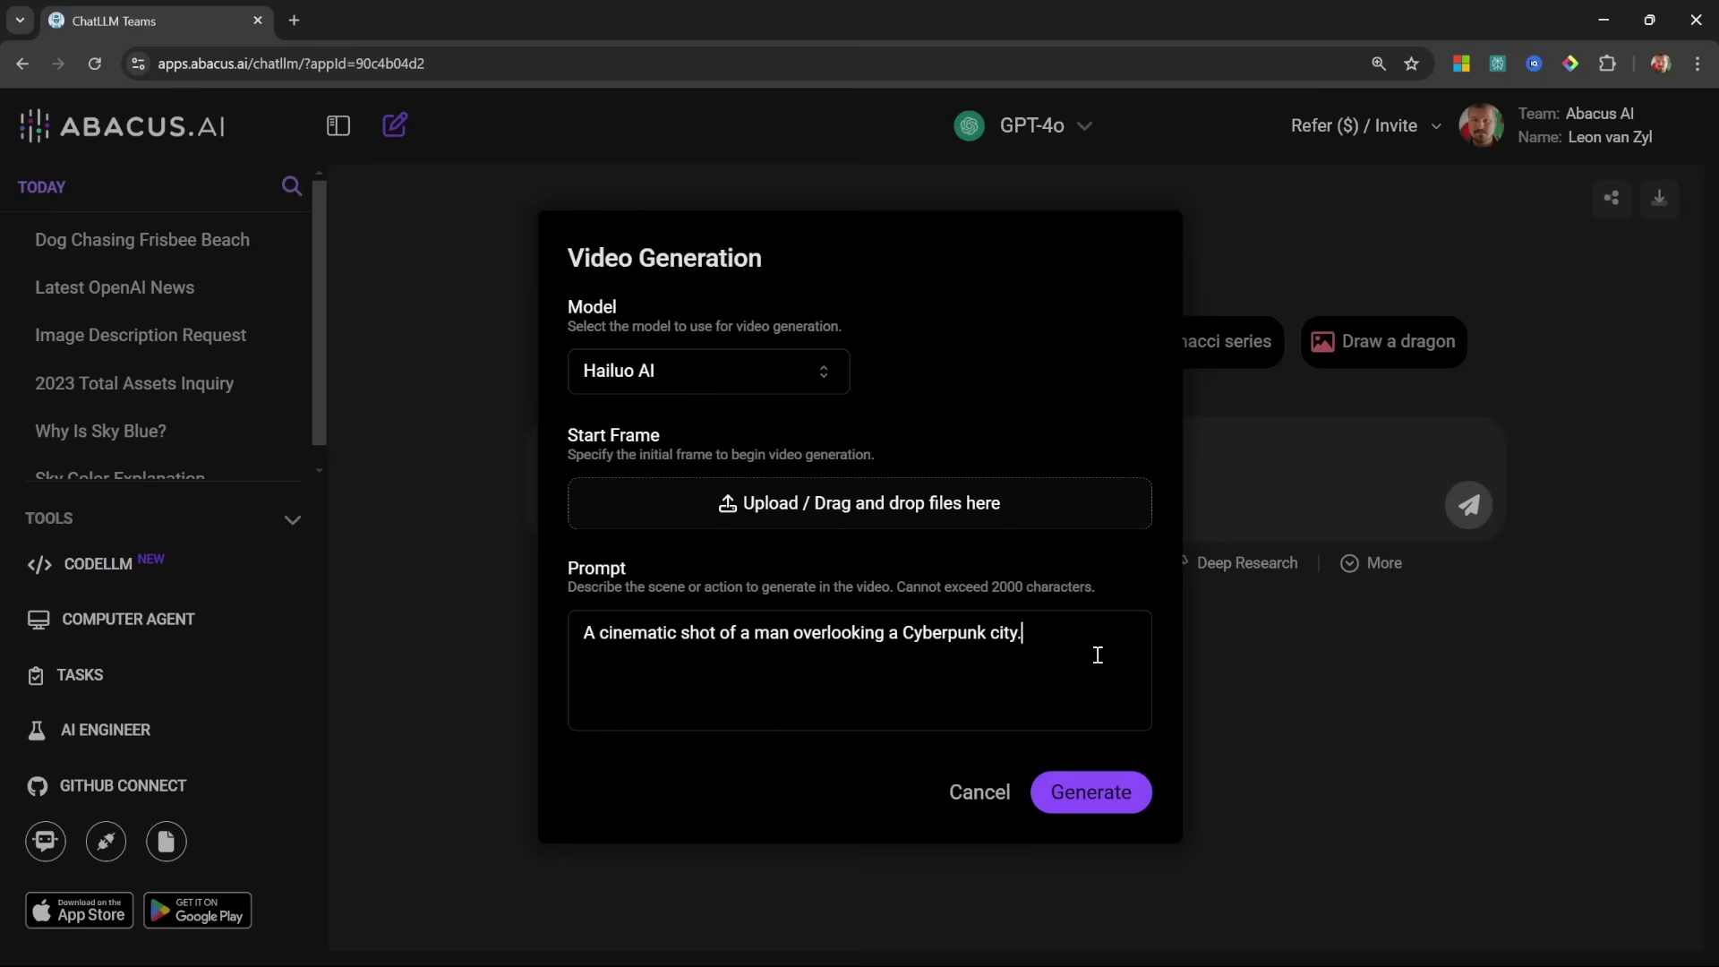
{"action": "left_click", "coordinate": [1090, 792]}
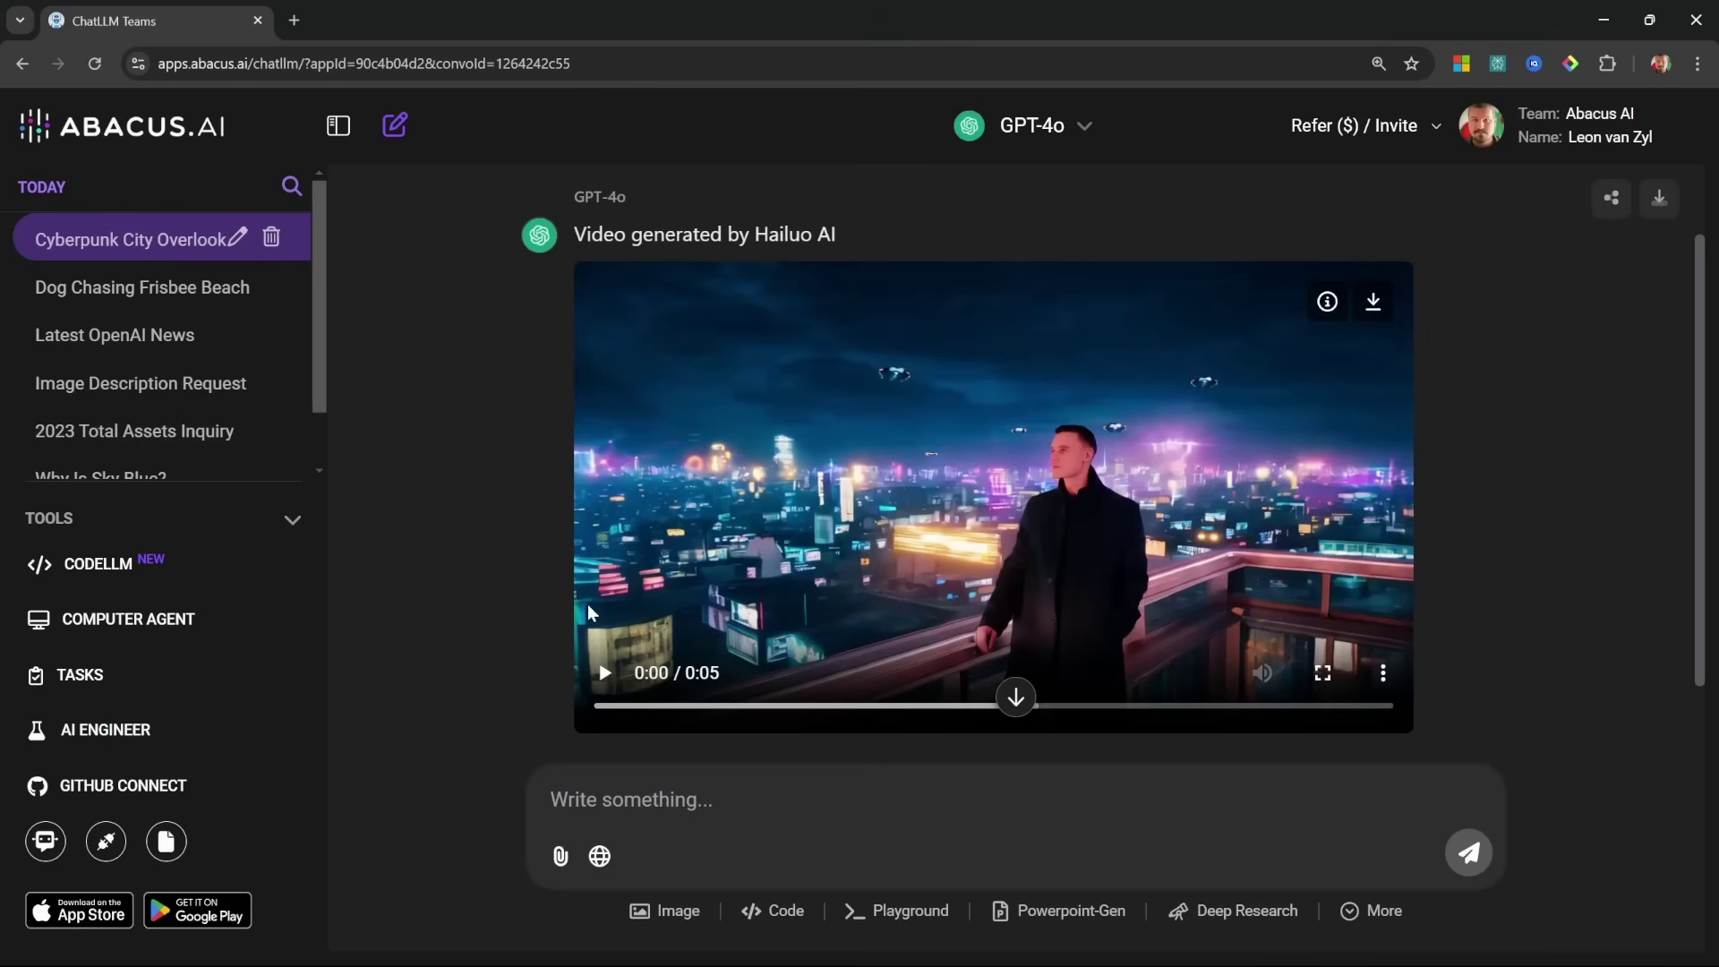
{"action": "left_click", "coordinate": [606, 673]}
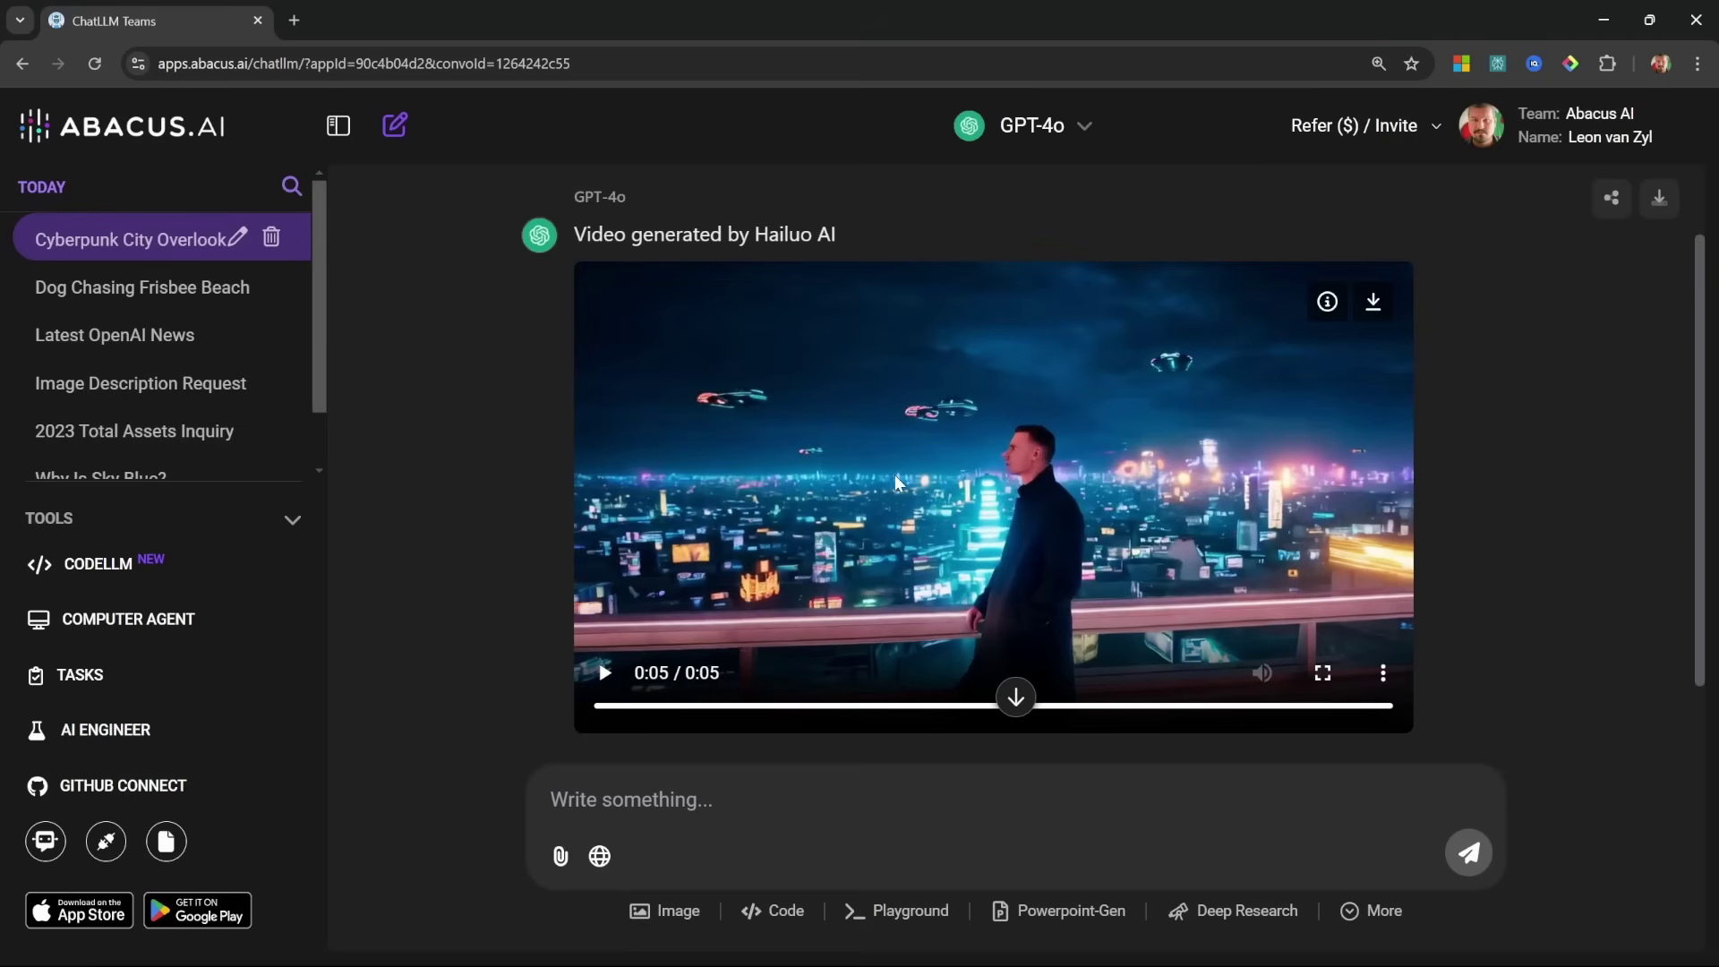
Step: Download the generated dog-chasing-Frisbee image from its chat
{"action": "left_click", "coordinate": [187, 289]}
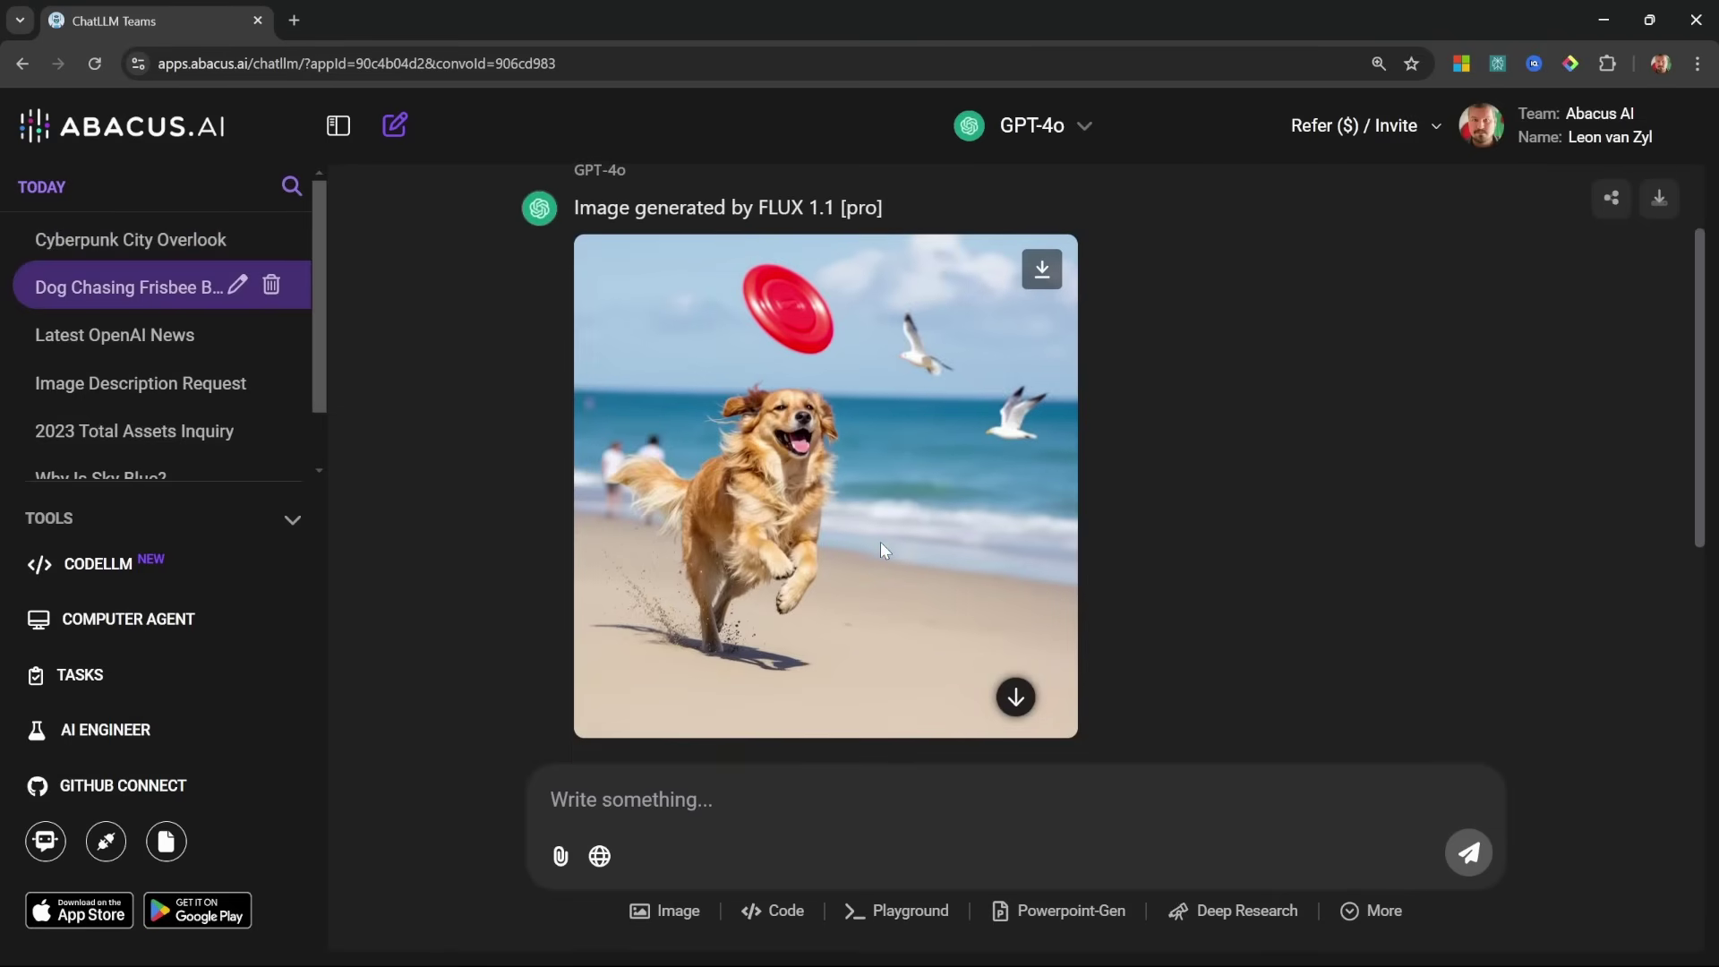
{"action": "left_click", "coordinate": [1052, 274]}
{"action": "left_click", "coordinate": [137, 240]}
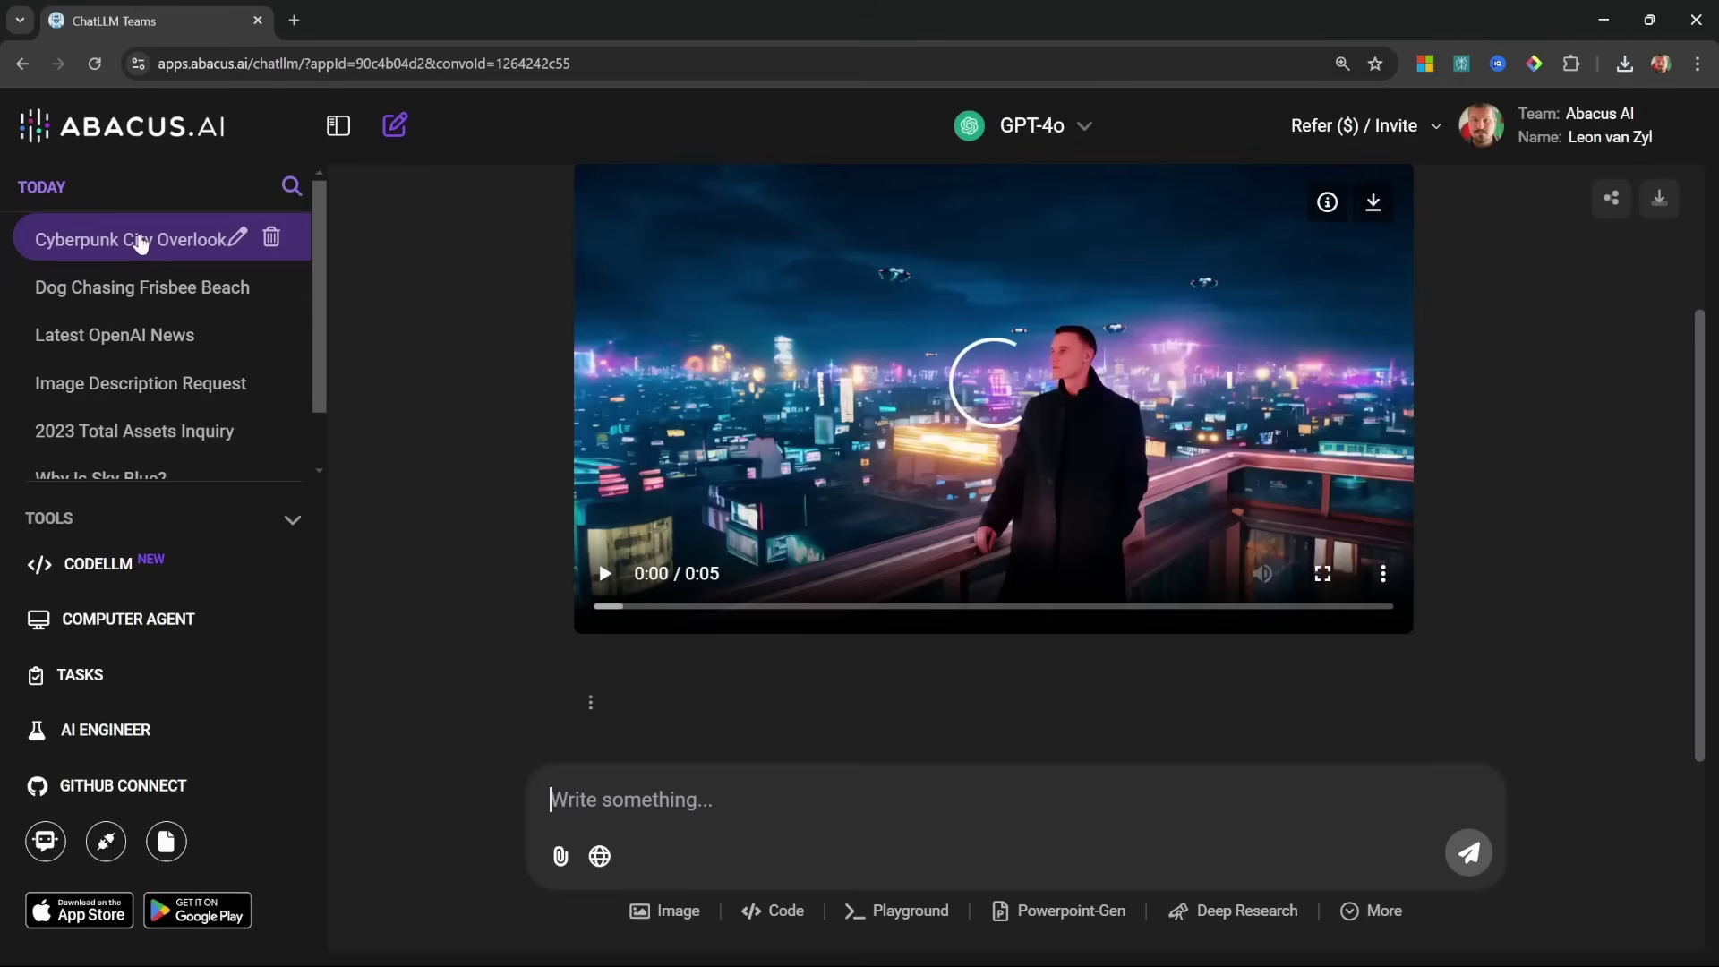
Step: Generate and play a Hailuo AI video using the dog image as the start frame
{"action": "left_click", "coordinate": [1370, 911]}
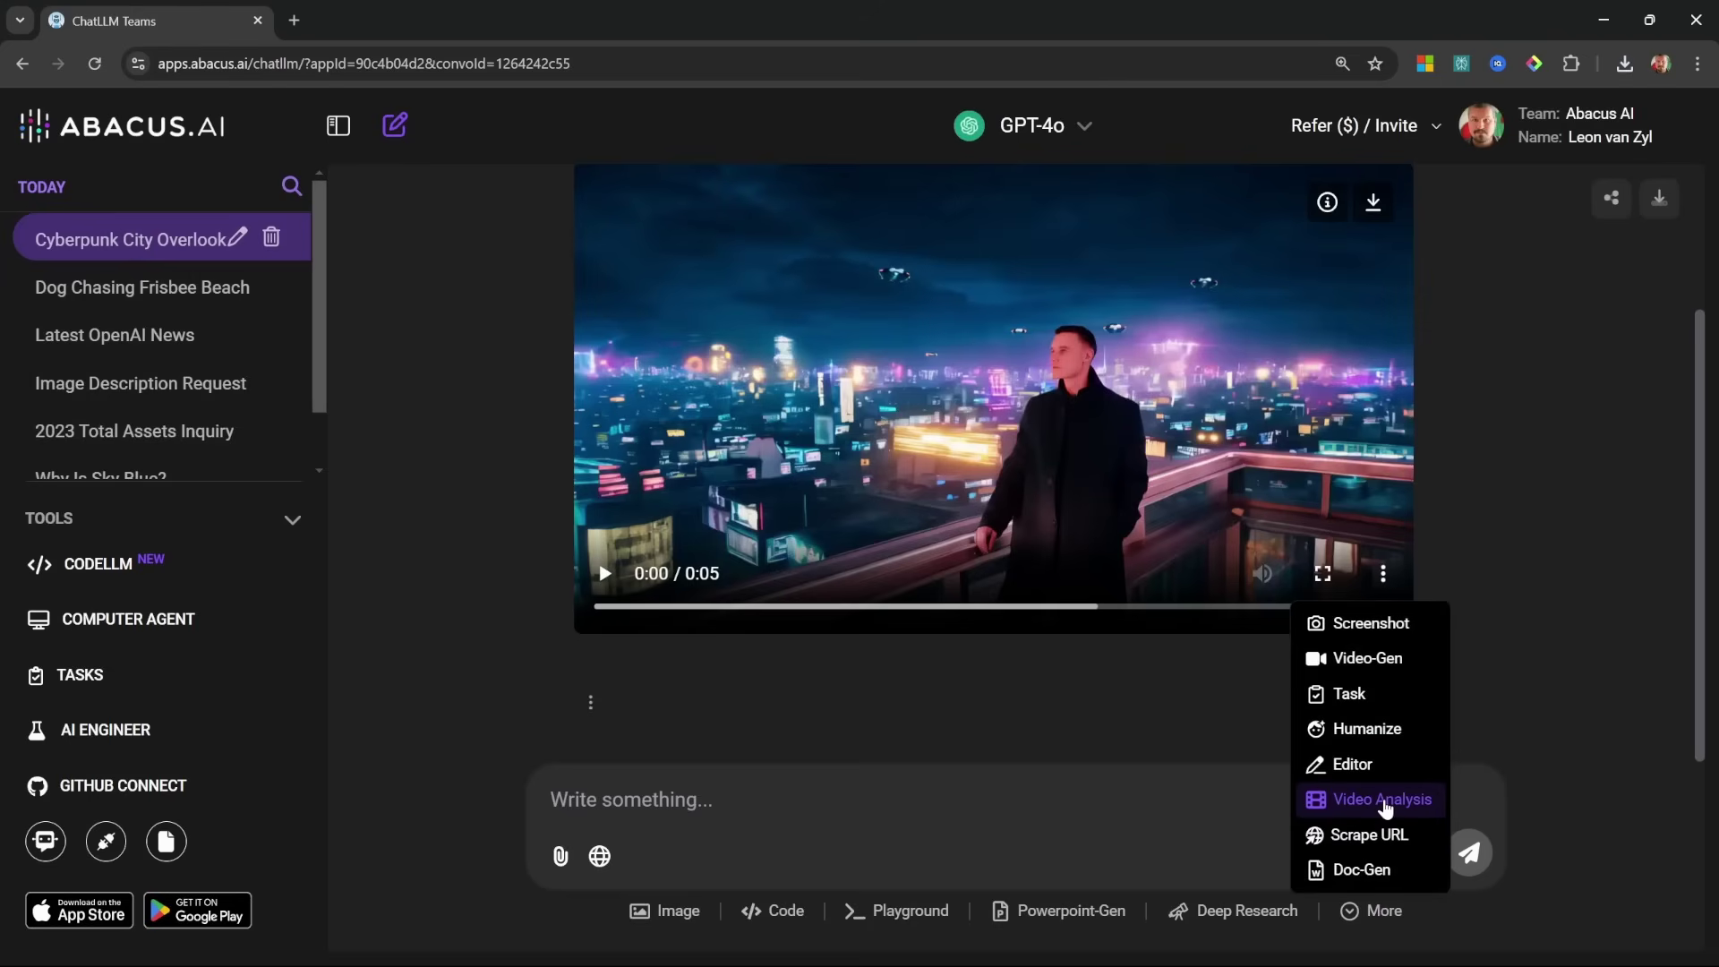
{"action": "left_click", "coordinate": [1380, 658]}
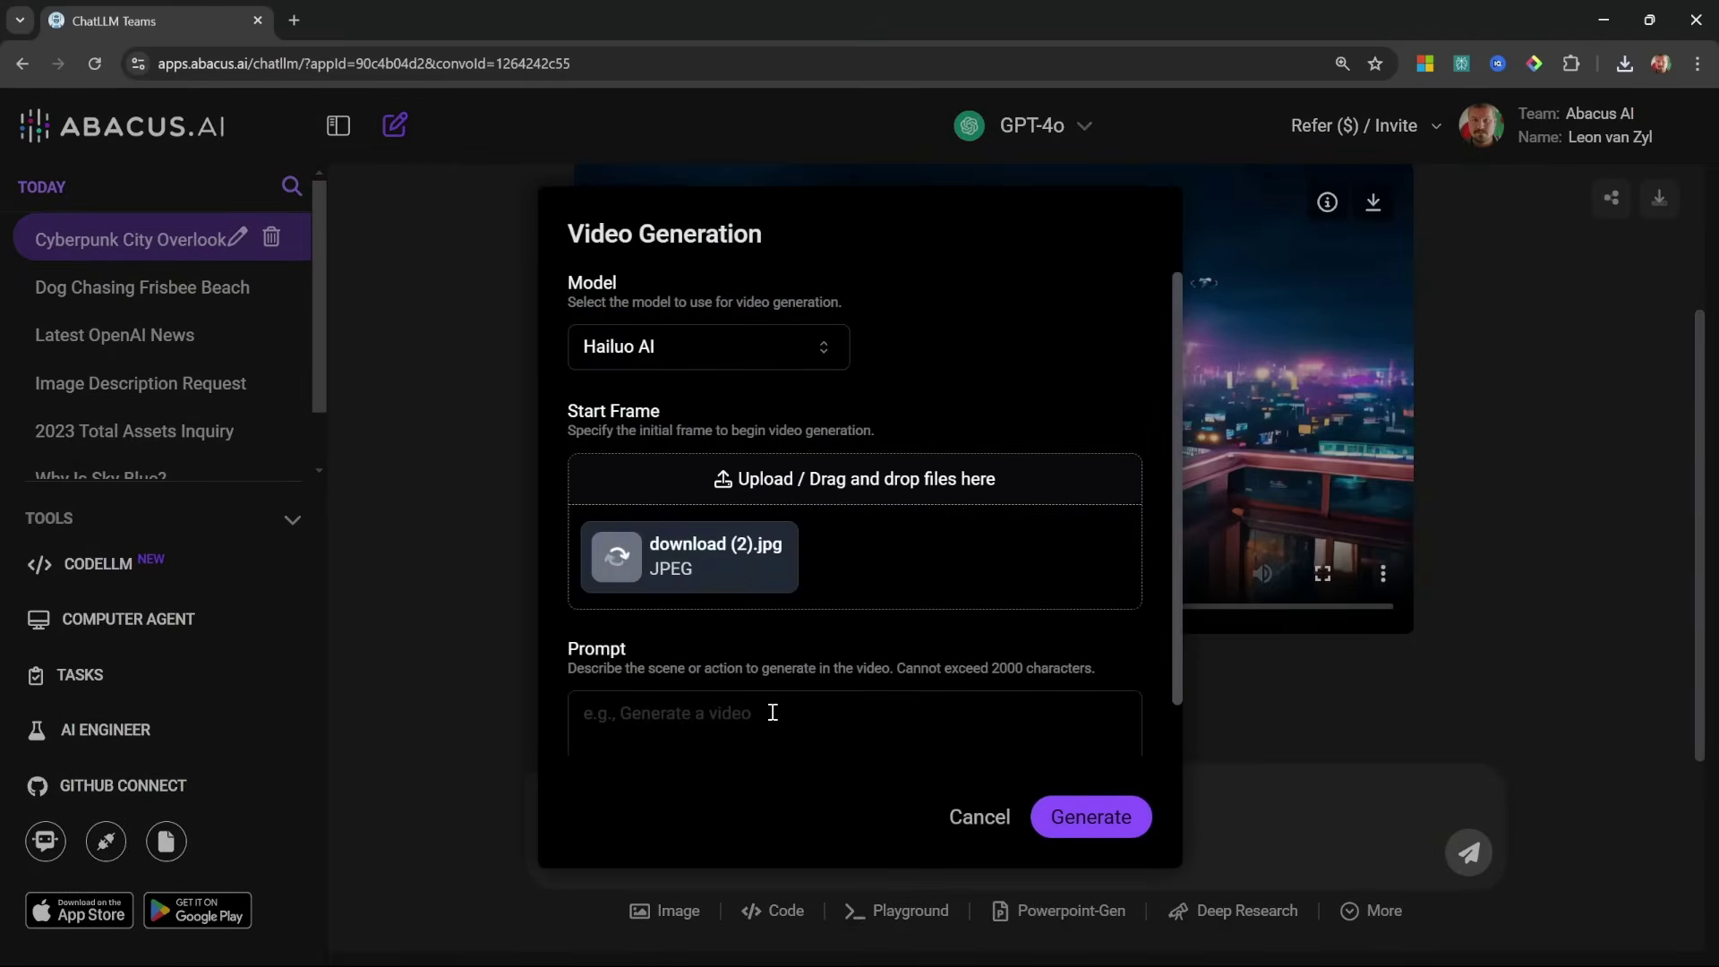
{"action": "type", "text": "A dog chasing a frisbee on the beach."}
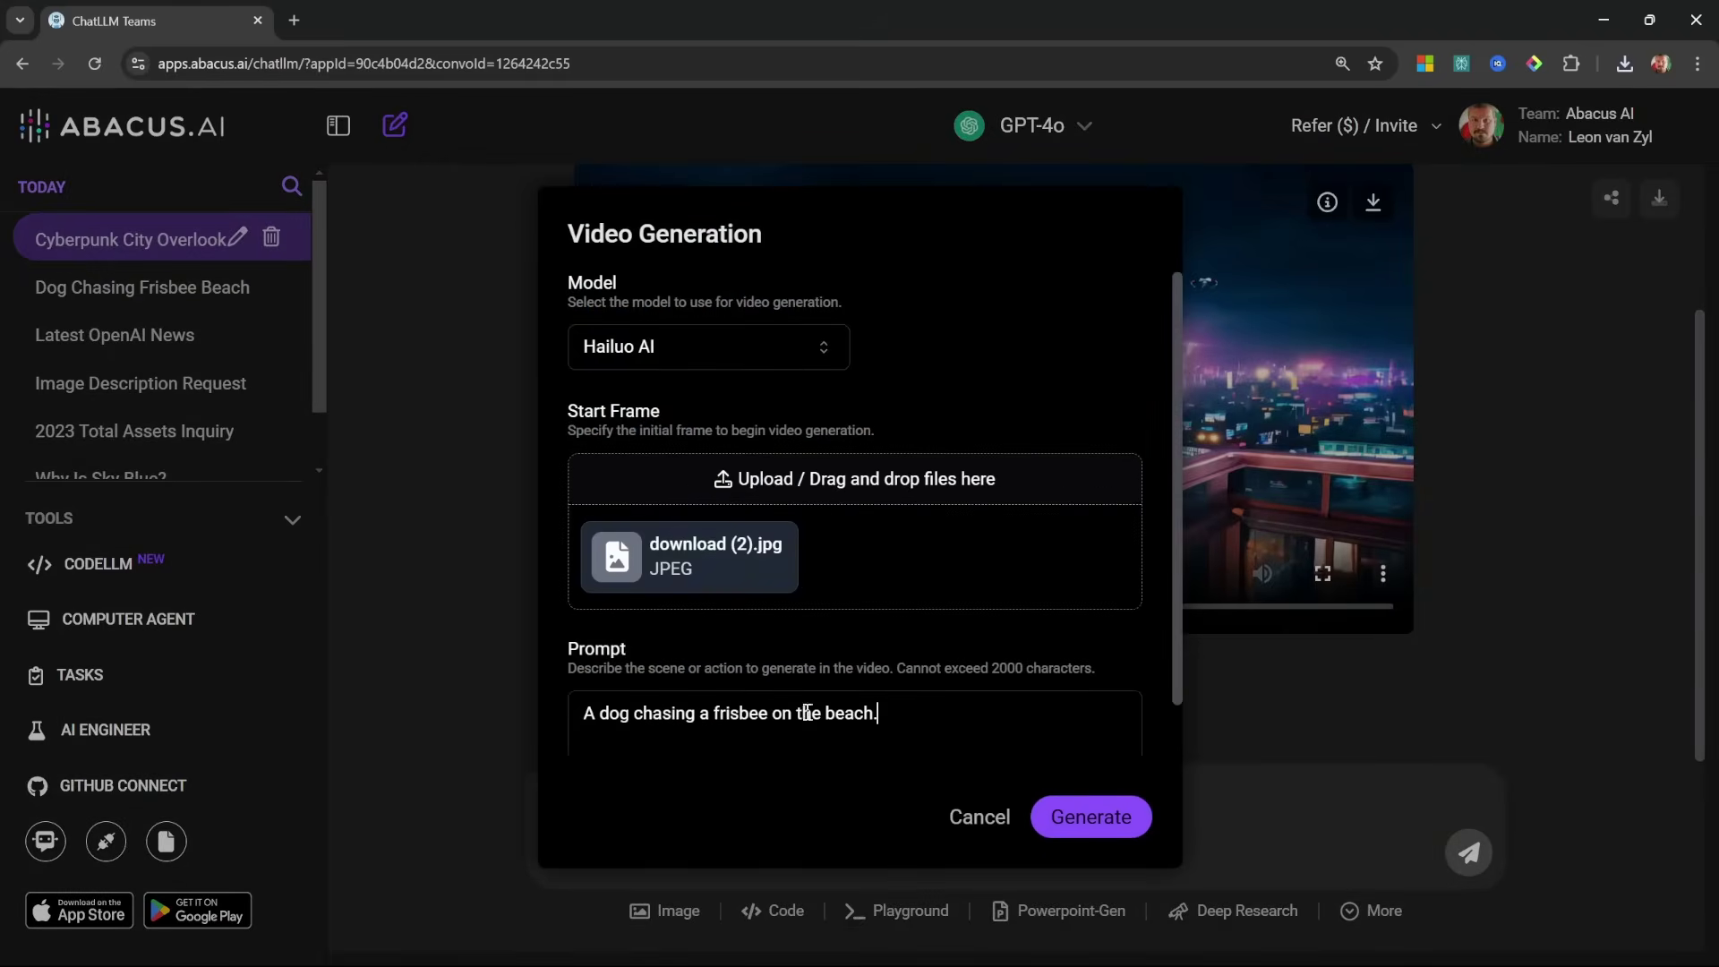
{"action": "left_click", "coordinate": [1101, 822]}
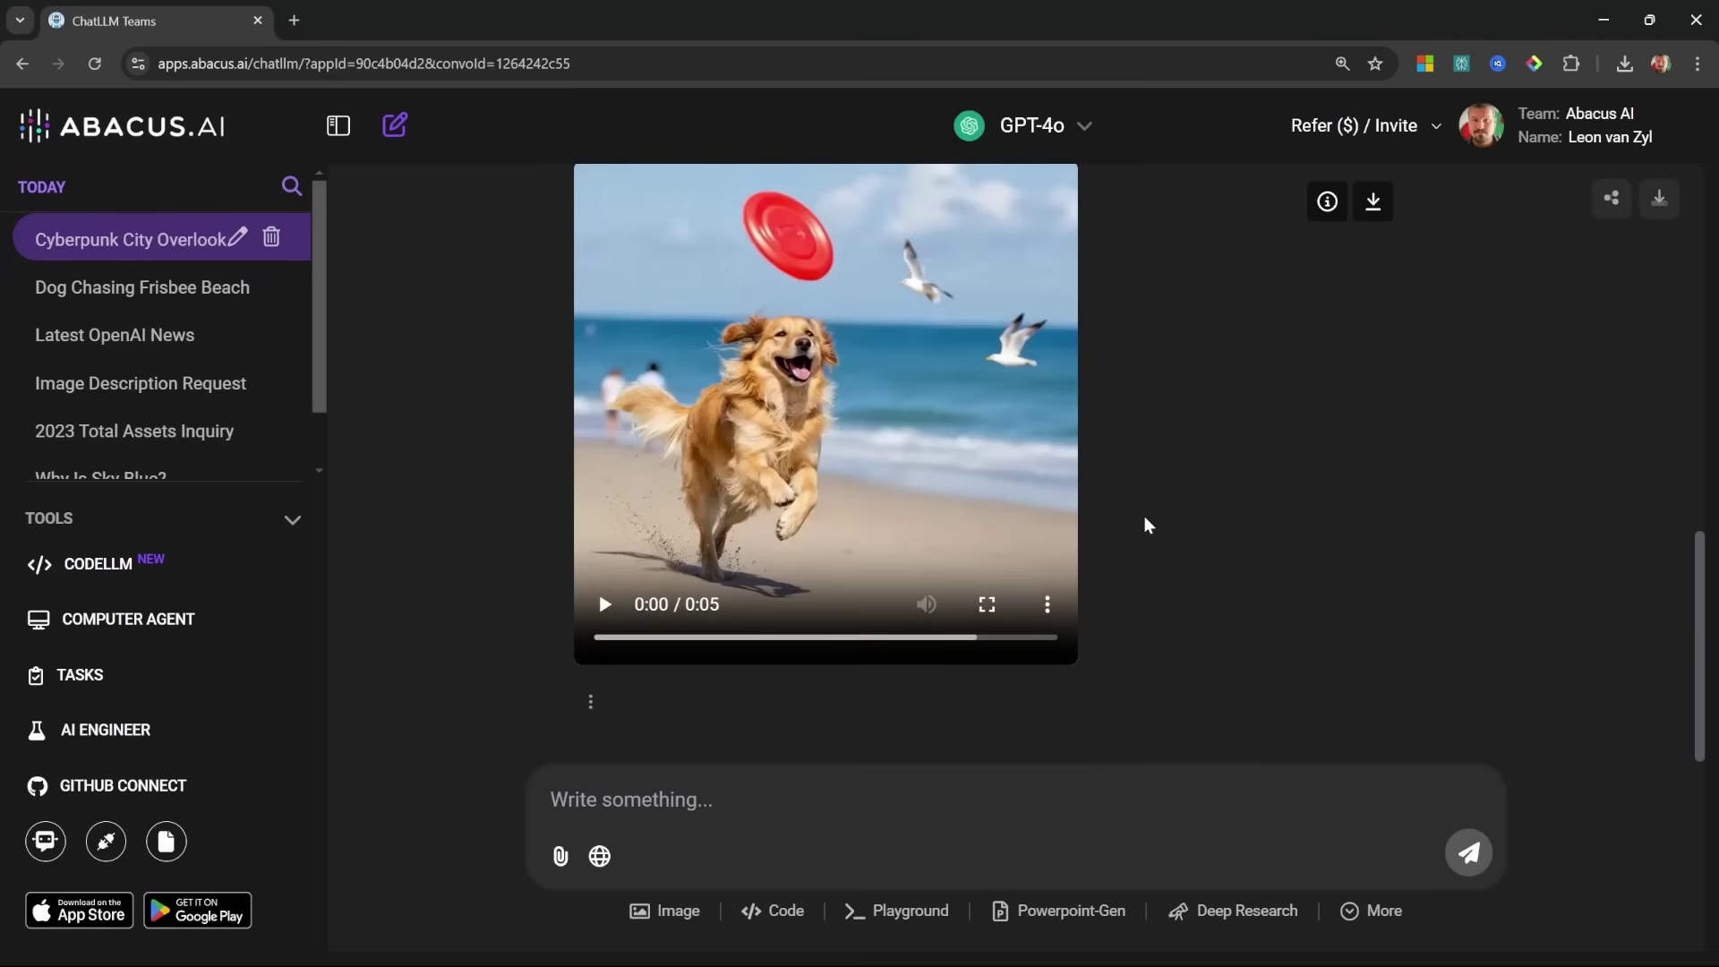
{"action": "left_click", "coordinate": [605, 604]}
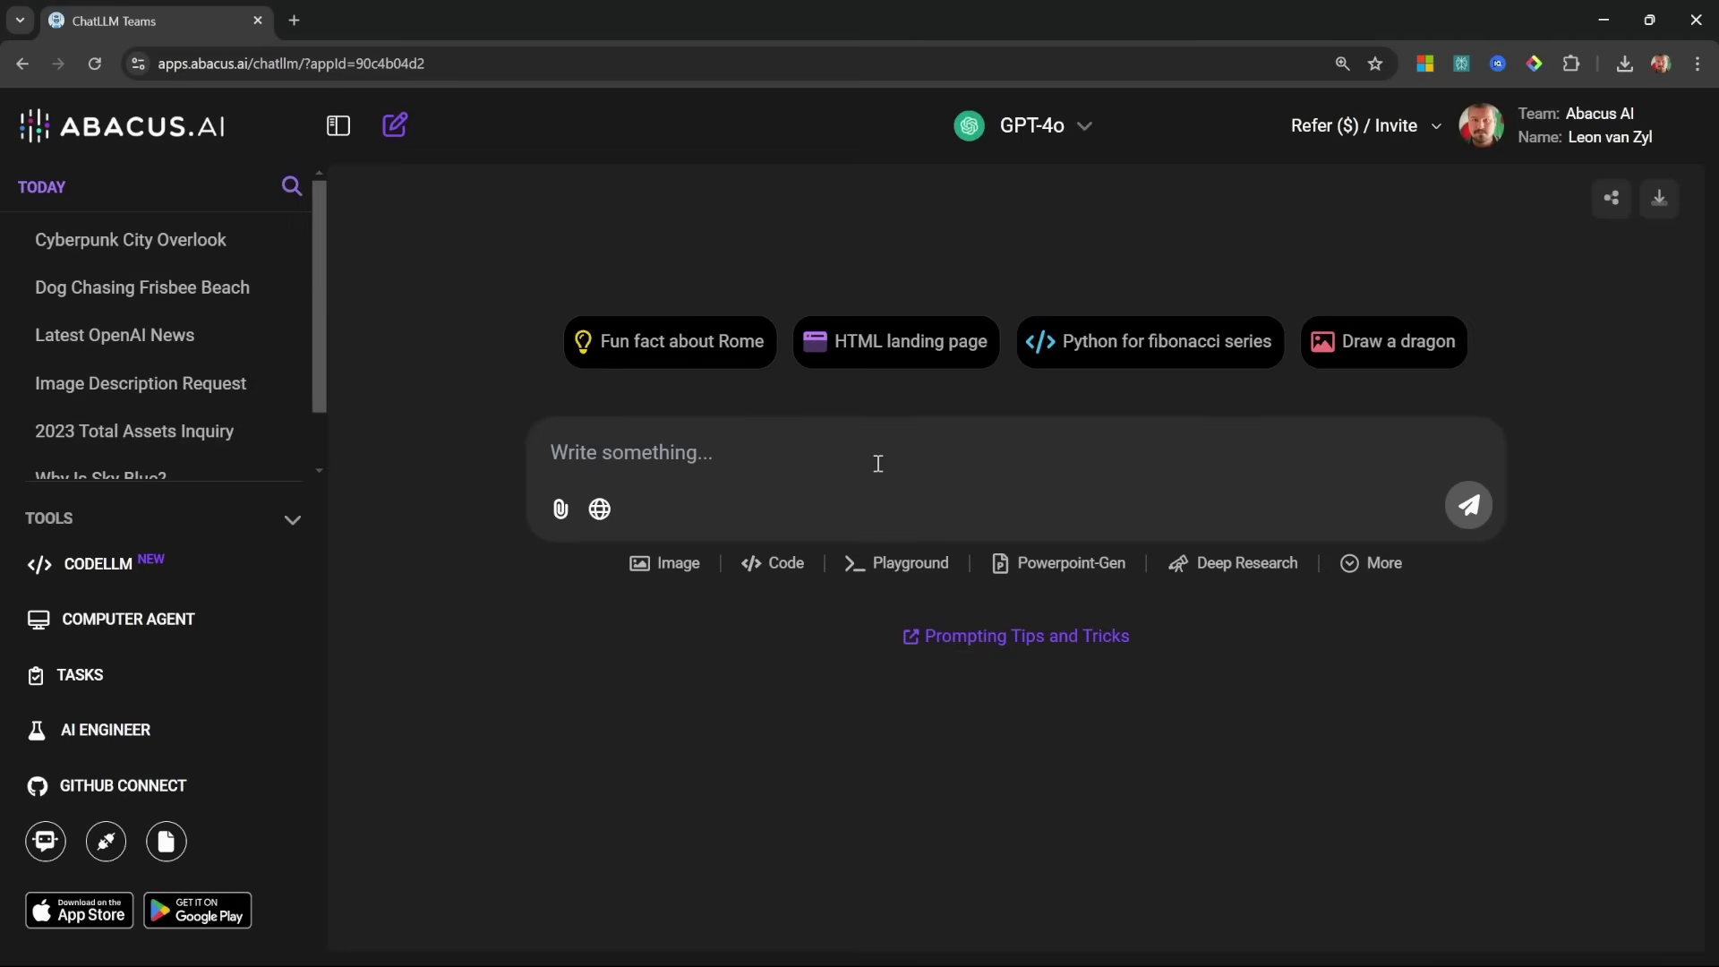
Step: In Humanize Response, try each tone, then apply Funny and Clever to new messages
{"action": "left_click", "coordinate": [877, 464]}
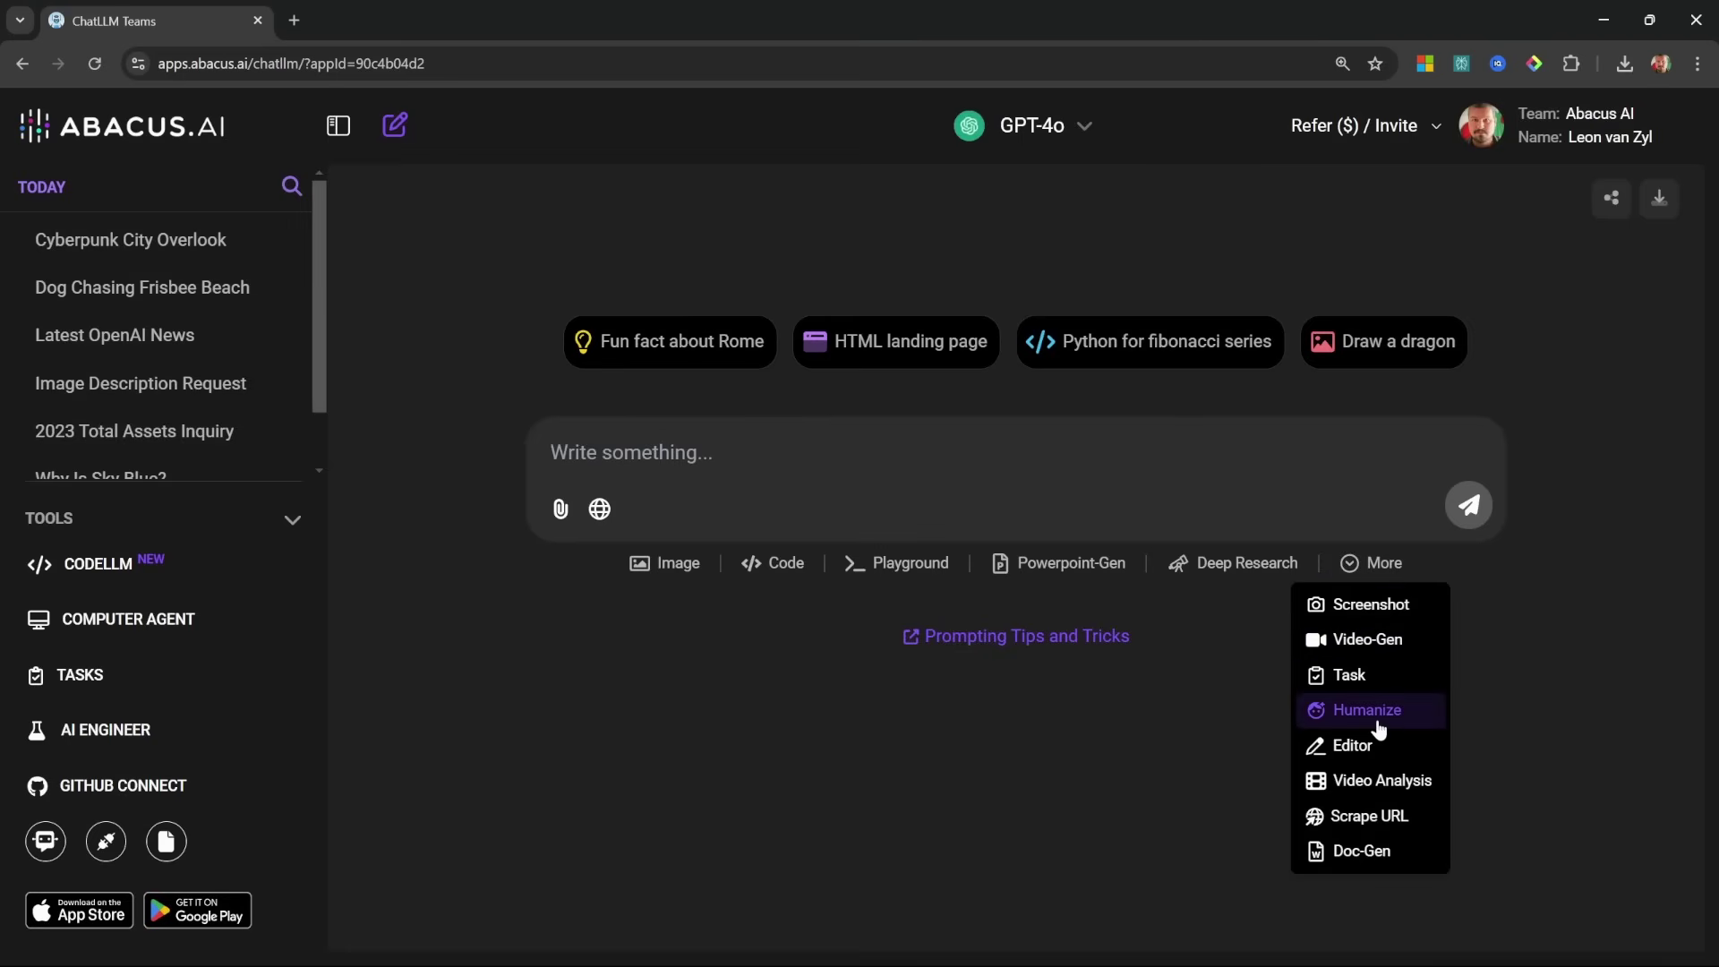
{"action": "left_click", "coordinate": [1367, 710]}
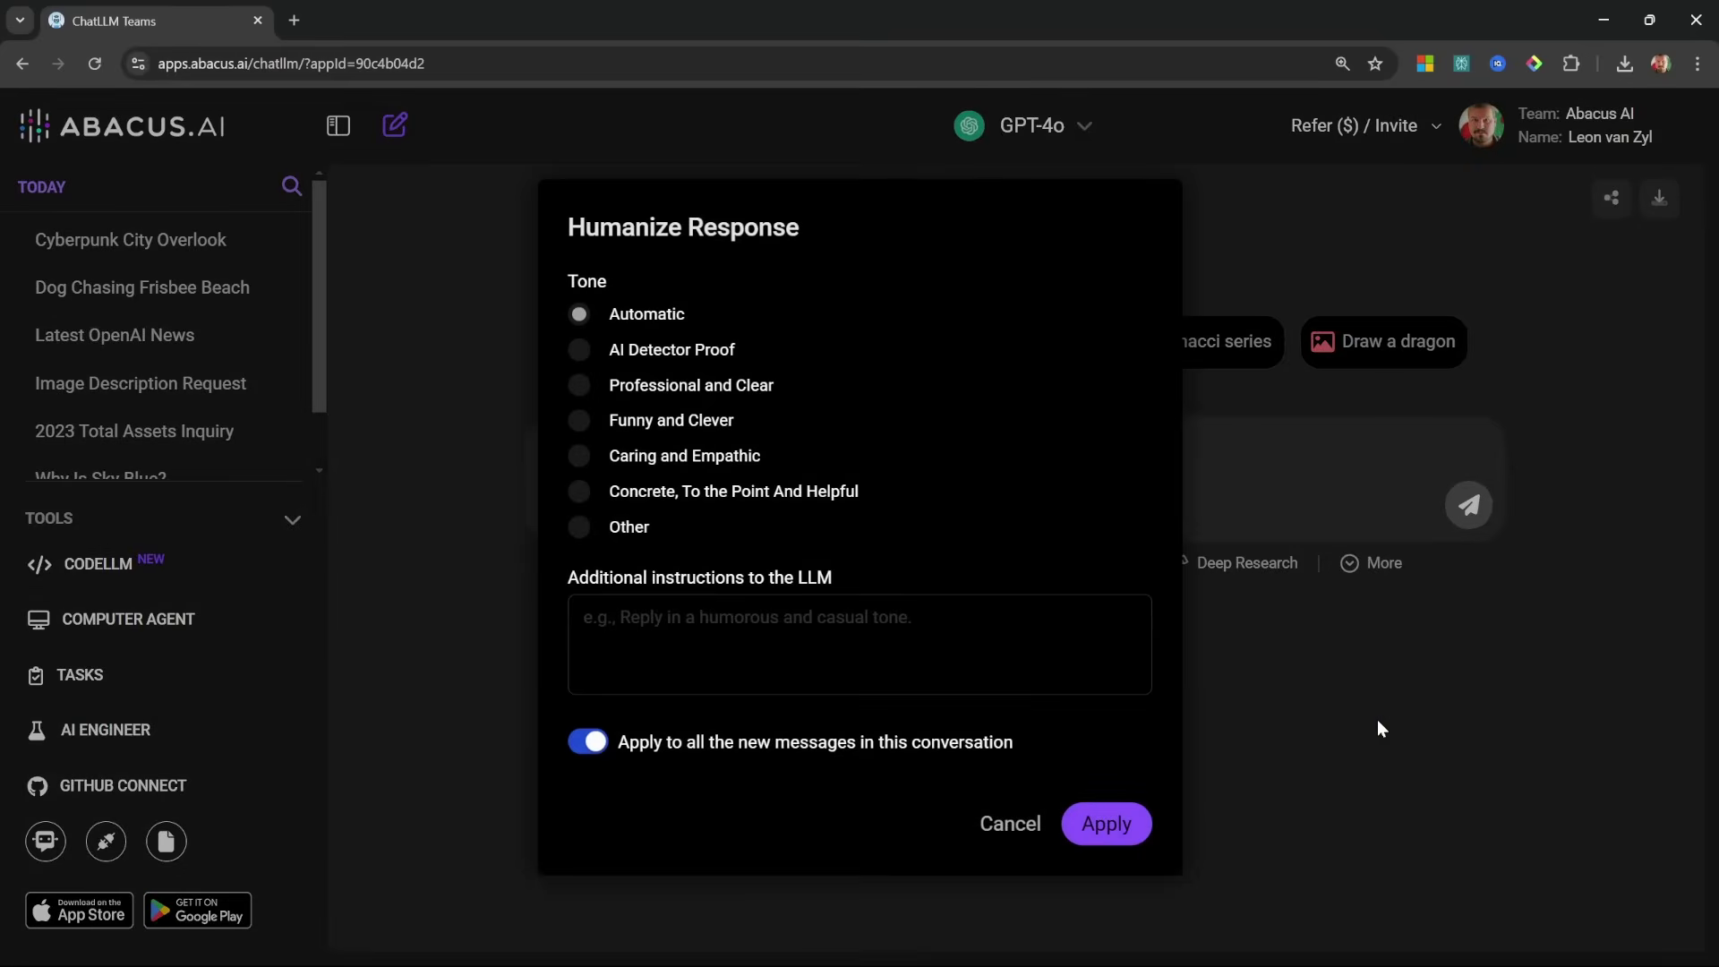
{"action": "left_click", "coordinate": [649, 362]}
{"action": "left_click", "coordinate": [719, 397]}
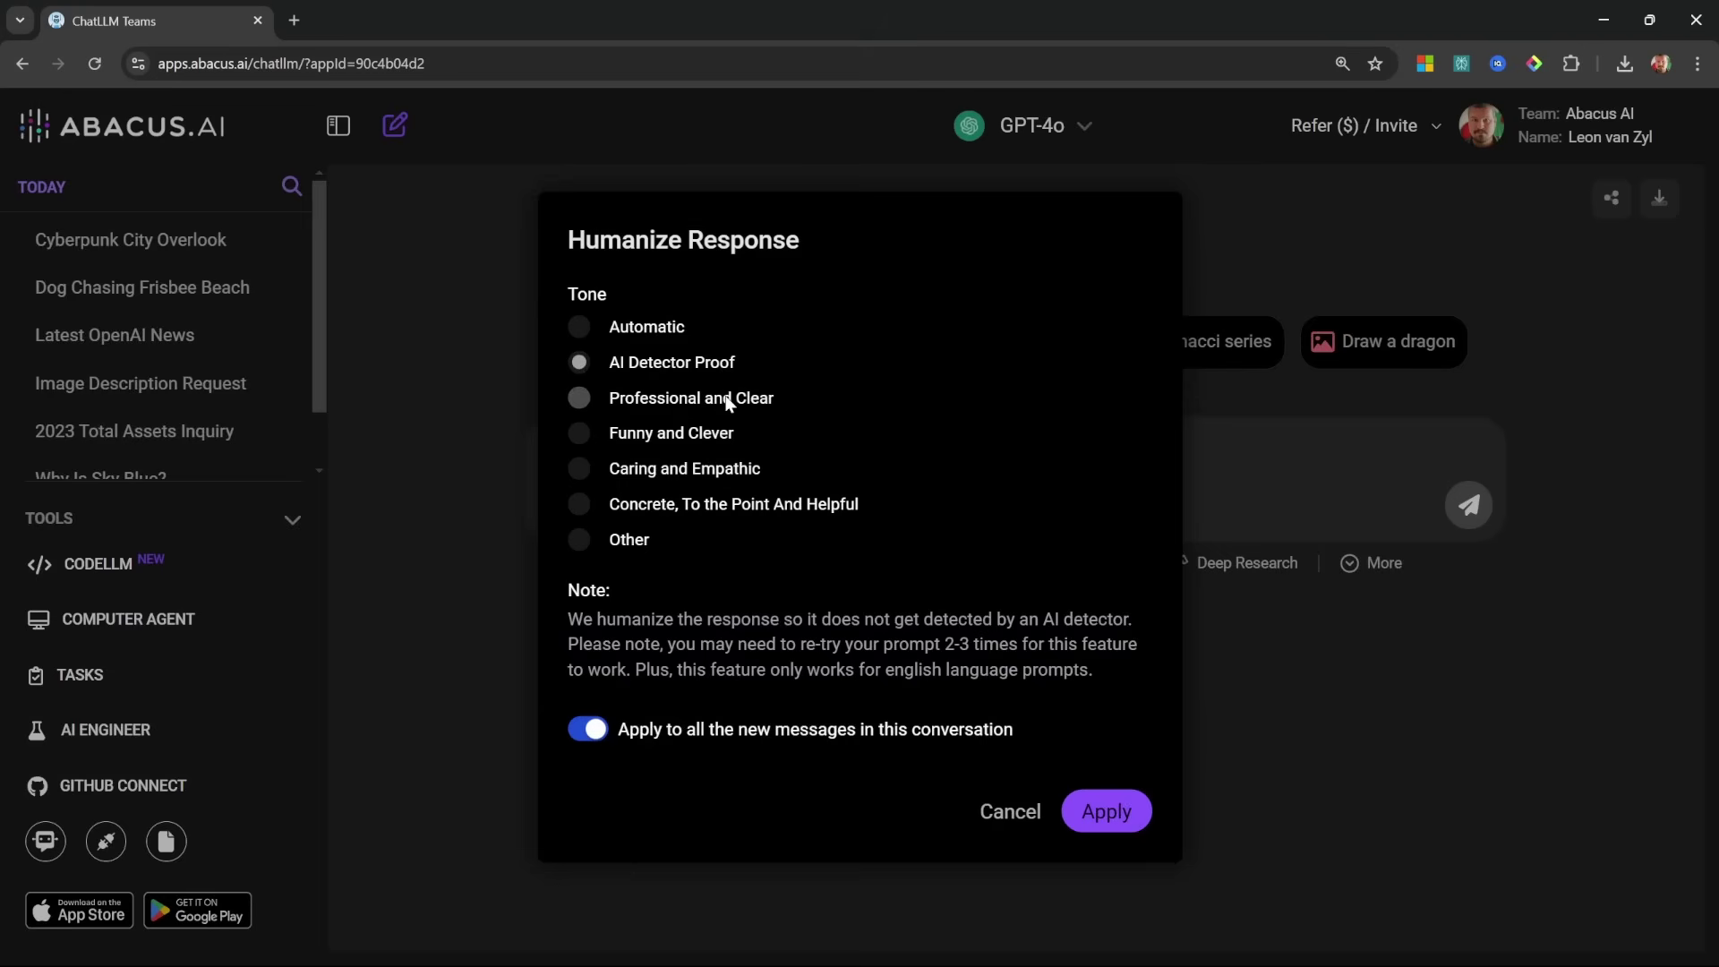
{"action": "left_click", "coordinate": [684, 423]}
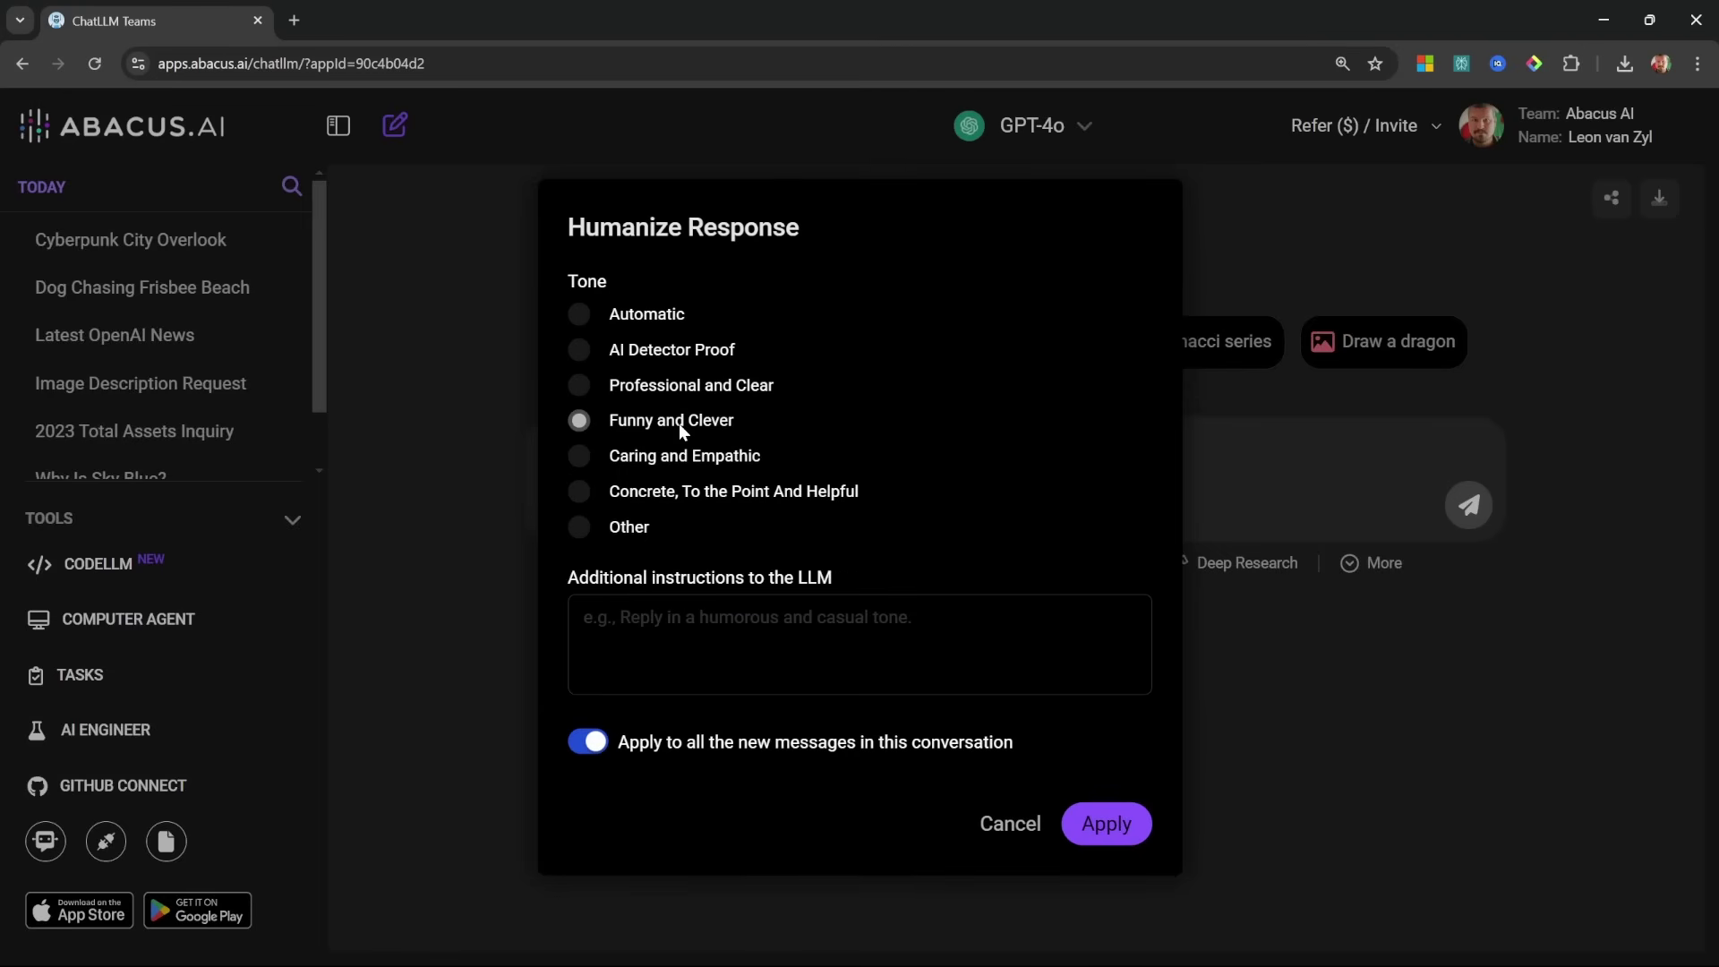
{"action": "left_click", "coordinate": [679, 457]}
{"action": "left_click", "coordinate": [723, 492]}
{"action": "left_click", "coordinate": [644, 528]}
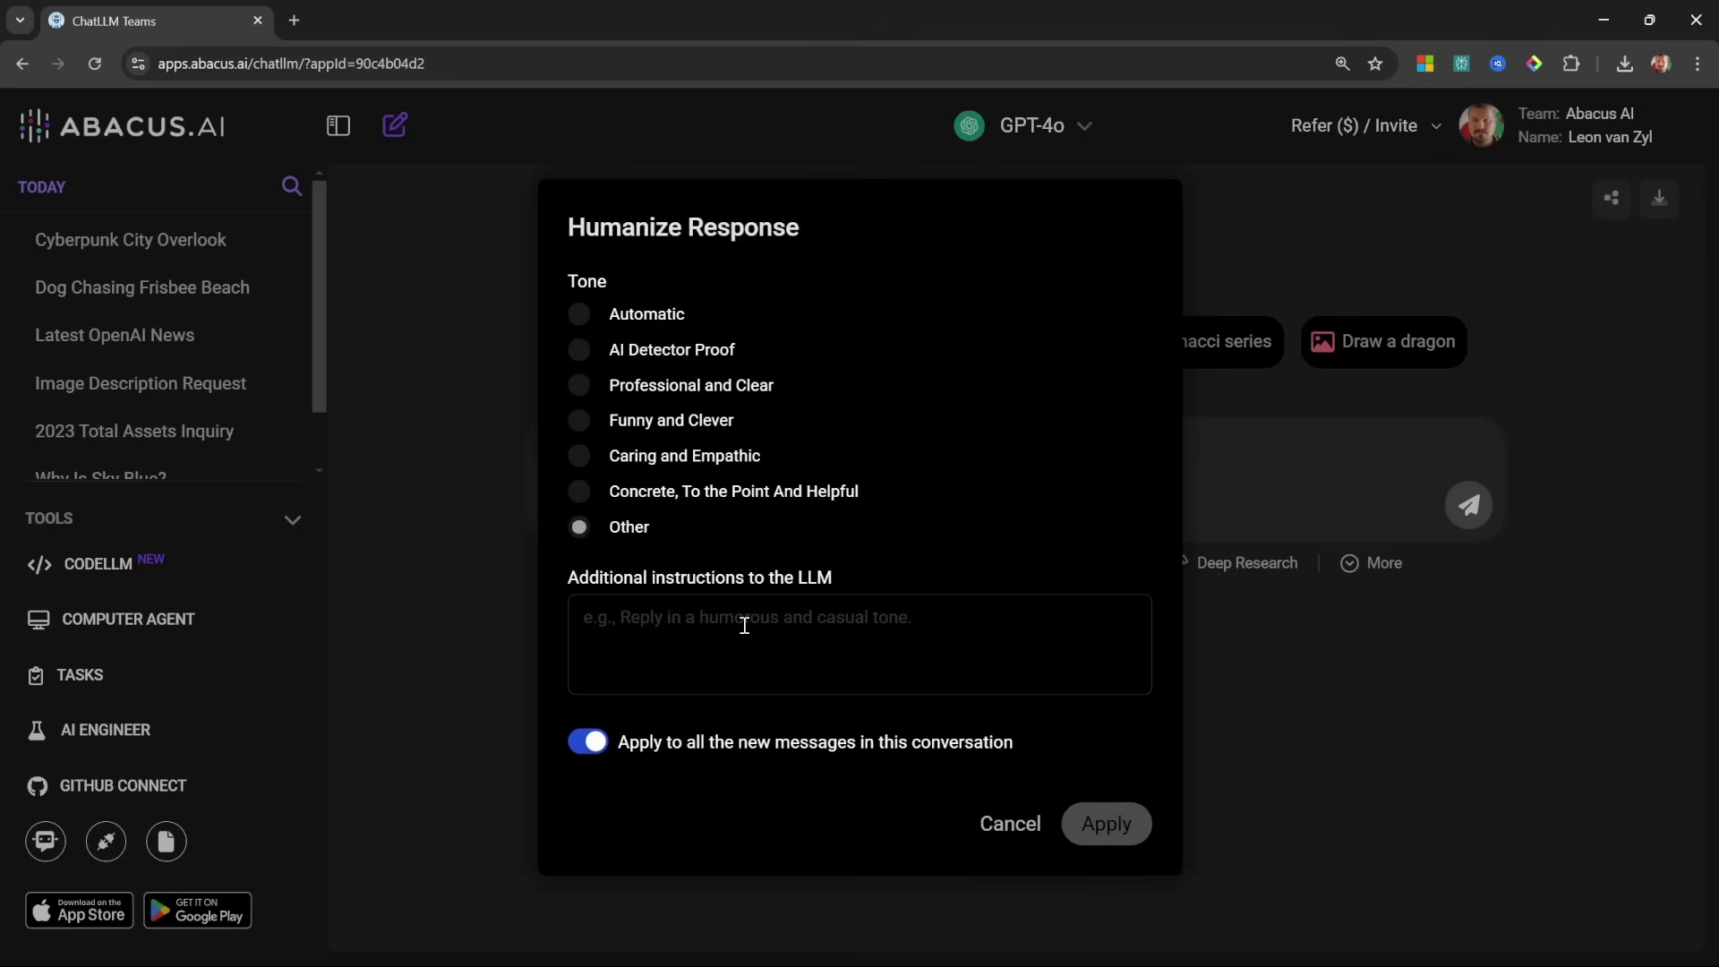
{"action": "left_click", "coordinate": [593, 423]}
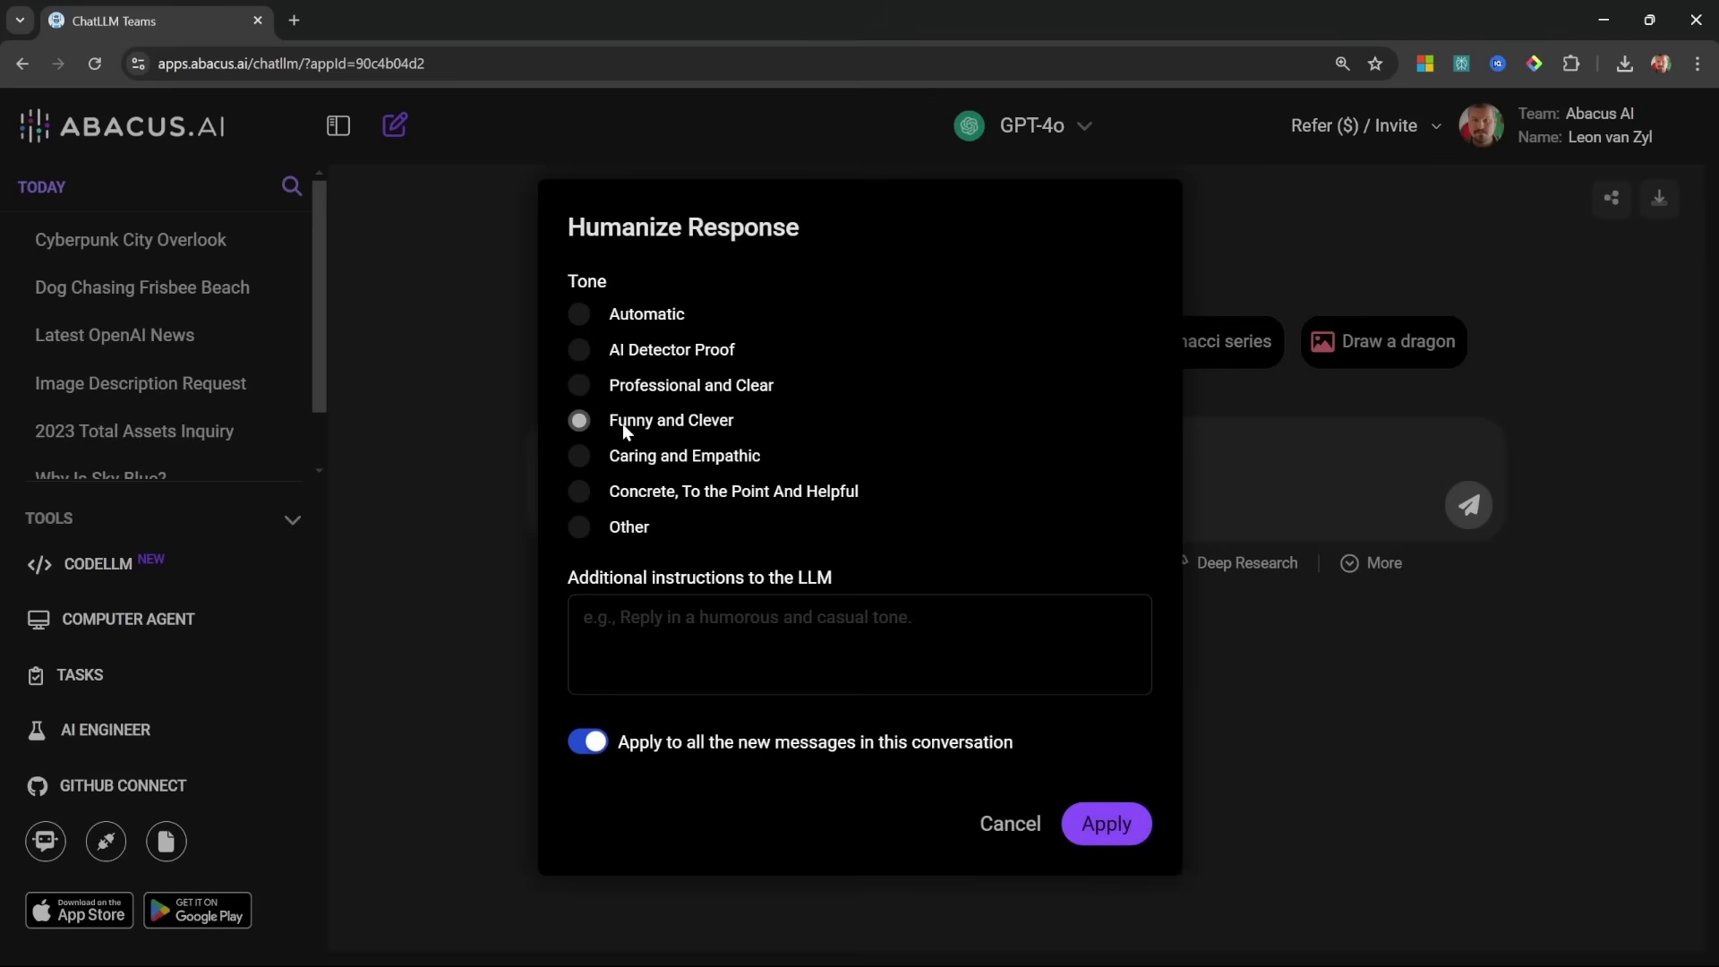
{"action": "left_click", "coordinate": [1113, 826]}
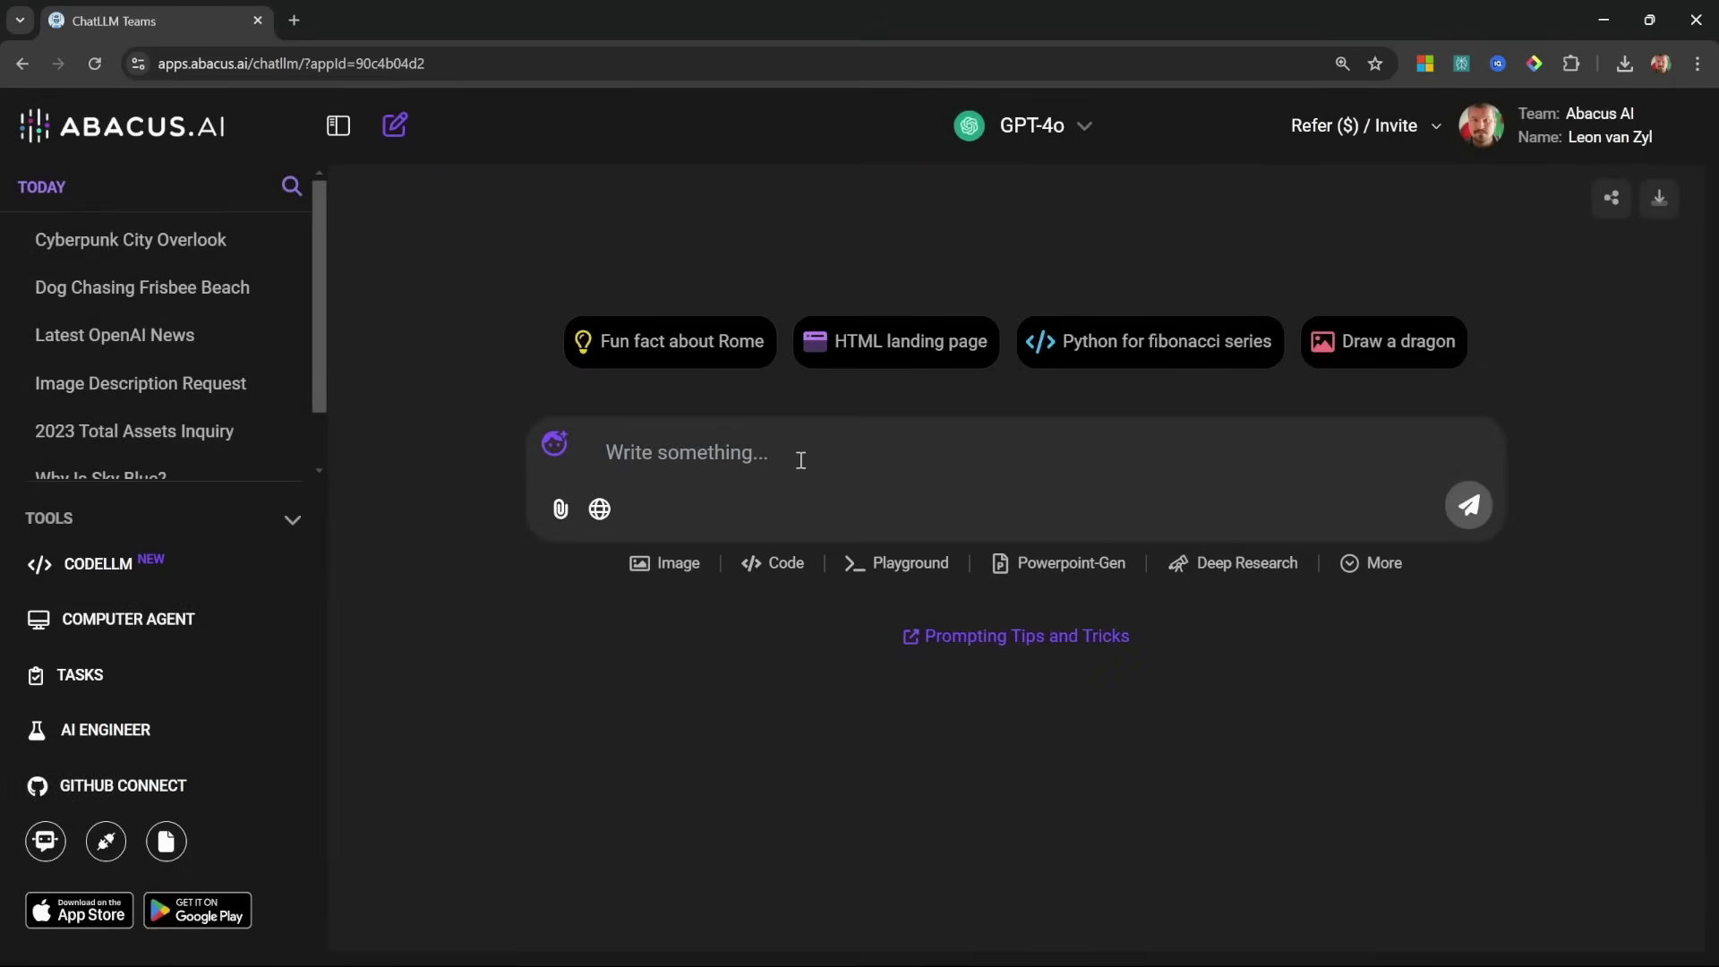
{"action": "type", "text": "Why is the sky blue?"}
Step: Send the blue-sky question and highlight the funny answer's opening sentence
{"action": "key", "text": "Return"}
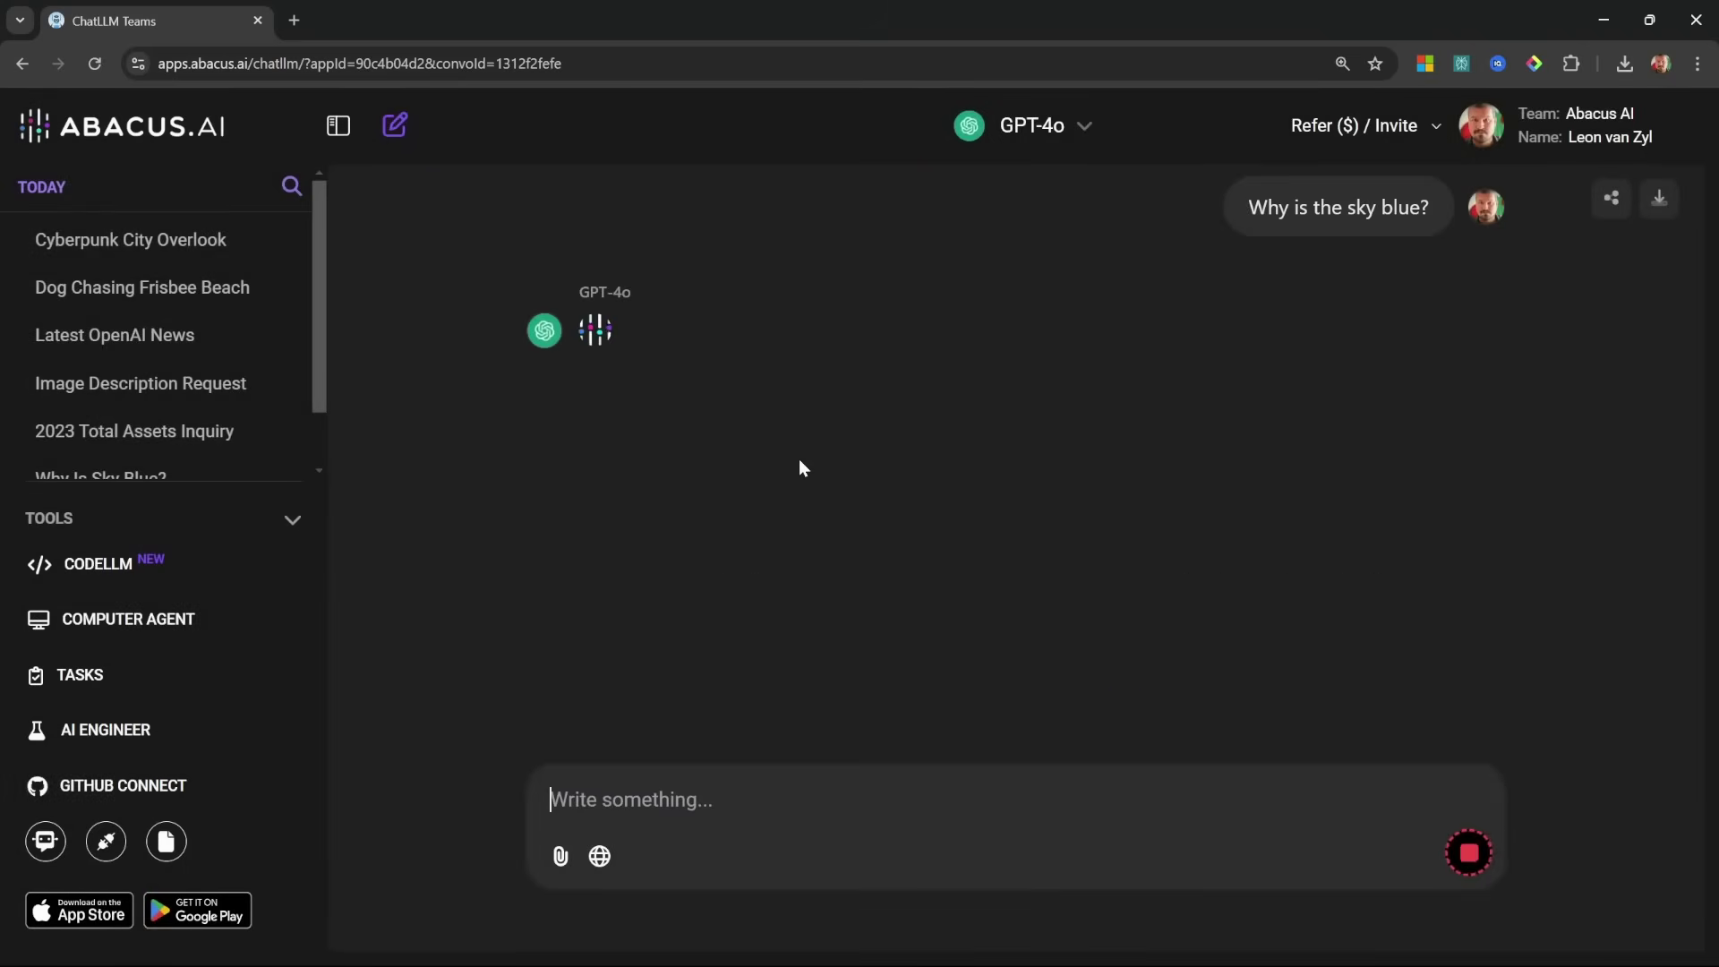
{"action": "left_click_drag", "start_coordinate": [569, 336], "coordinate": [797, 327]}
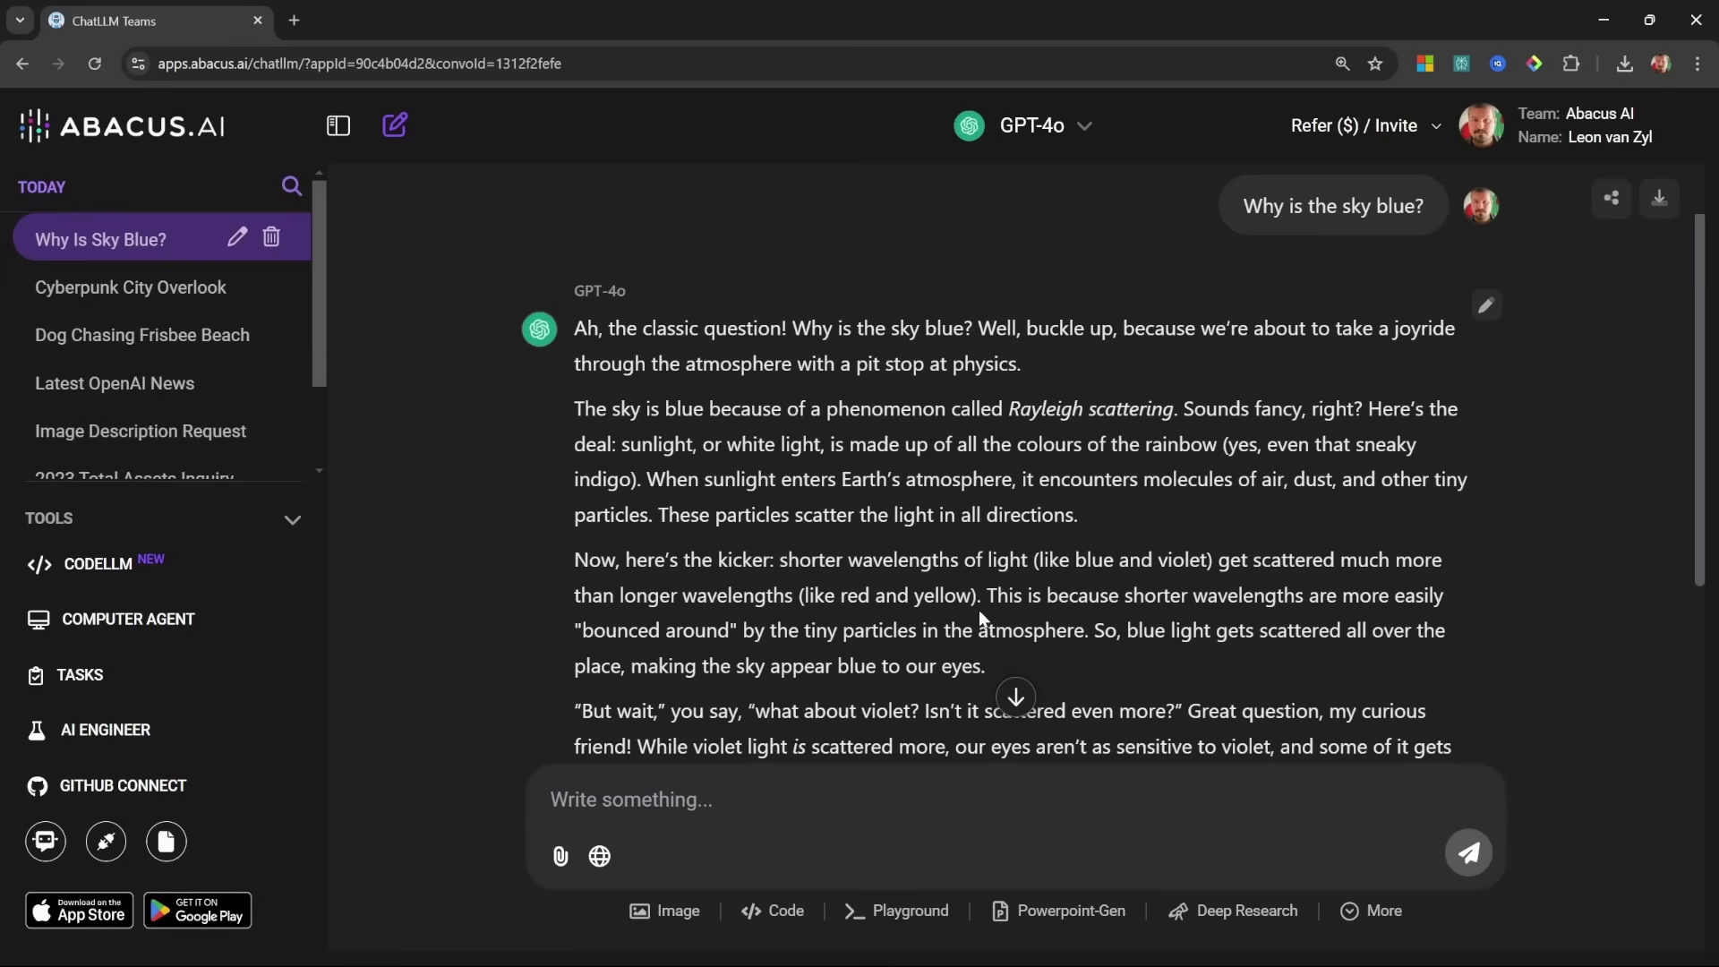
{"action": "scroll", "coordinate": [914, 591], "scroll_direction": "down", "scroll_amount": 3}
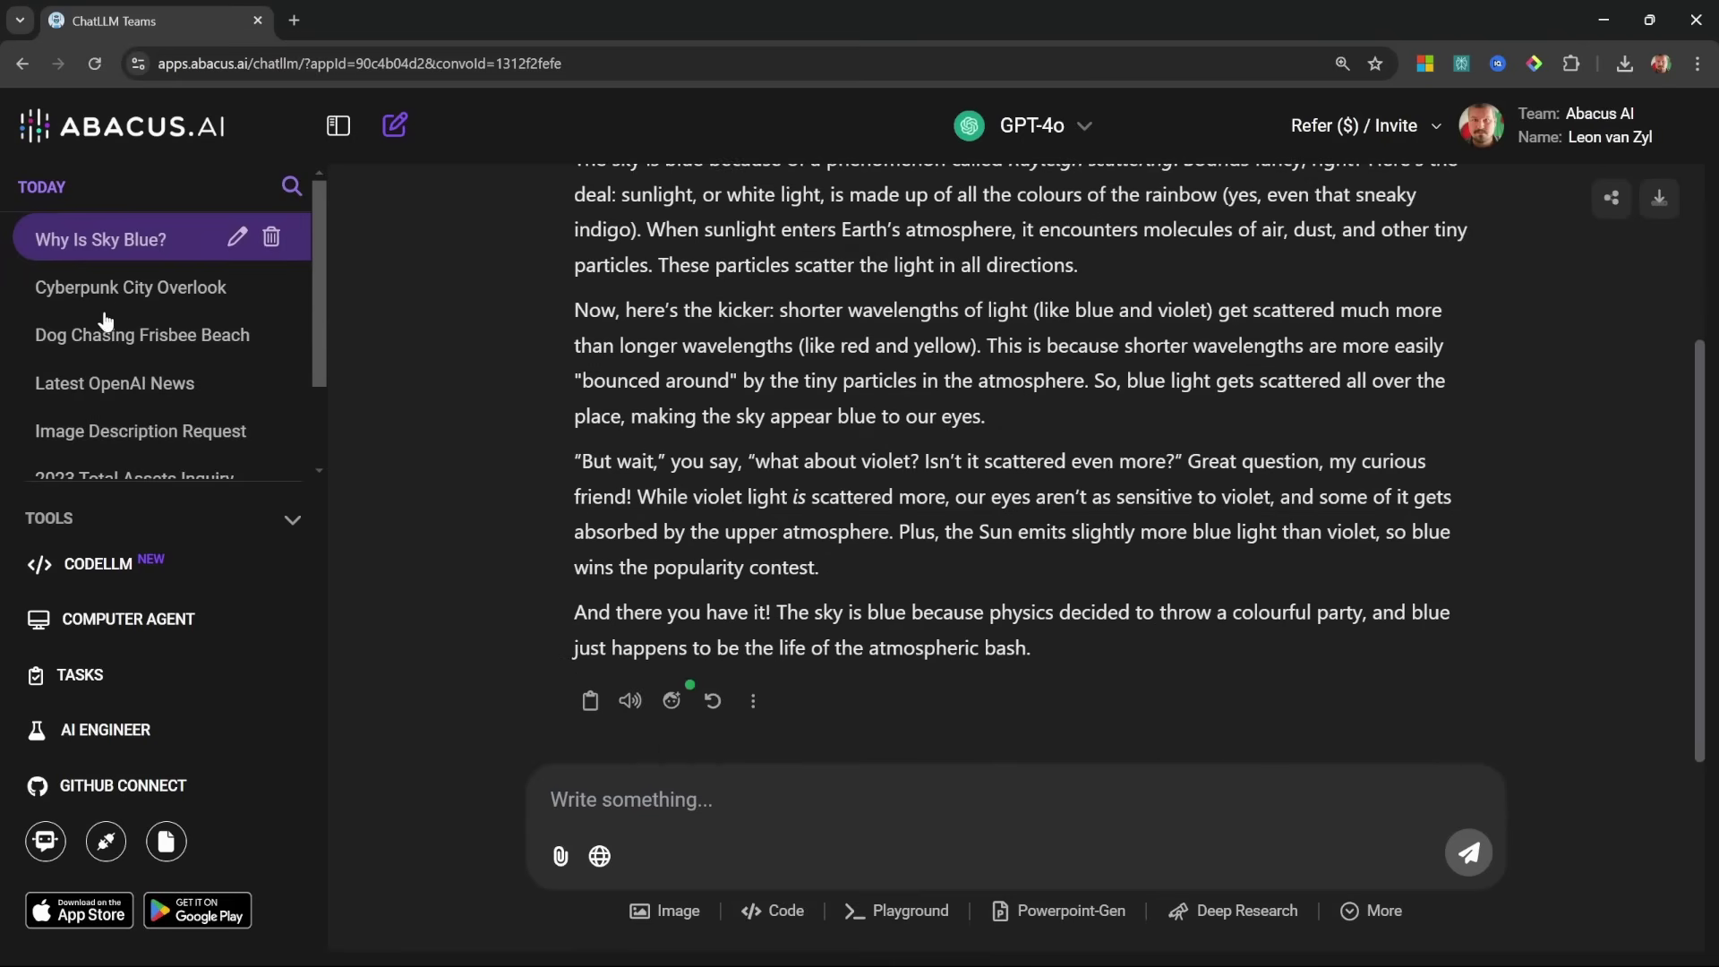
{"action": "scroll", "coordinate": [108, 320], "scroll_direction": "down", "scroll_amount": 1}
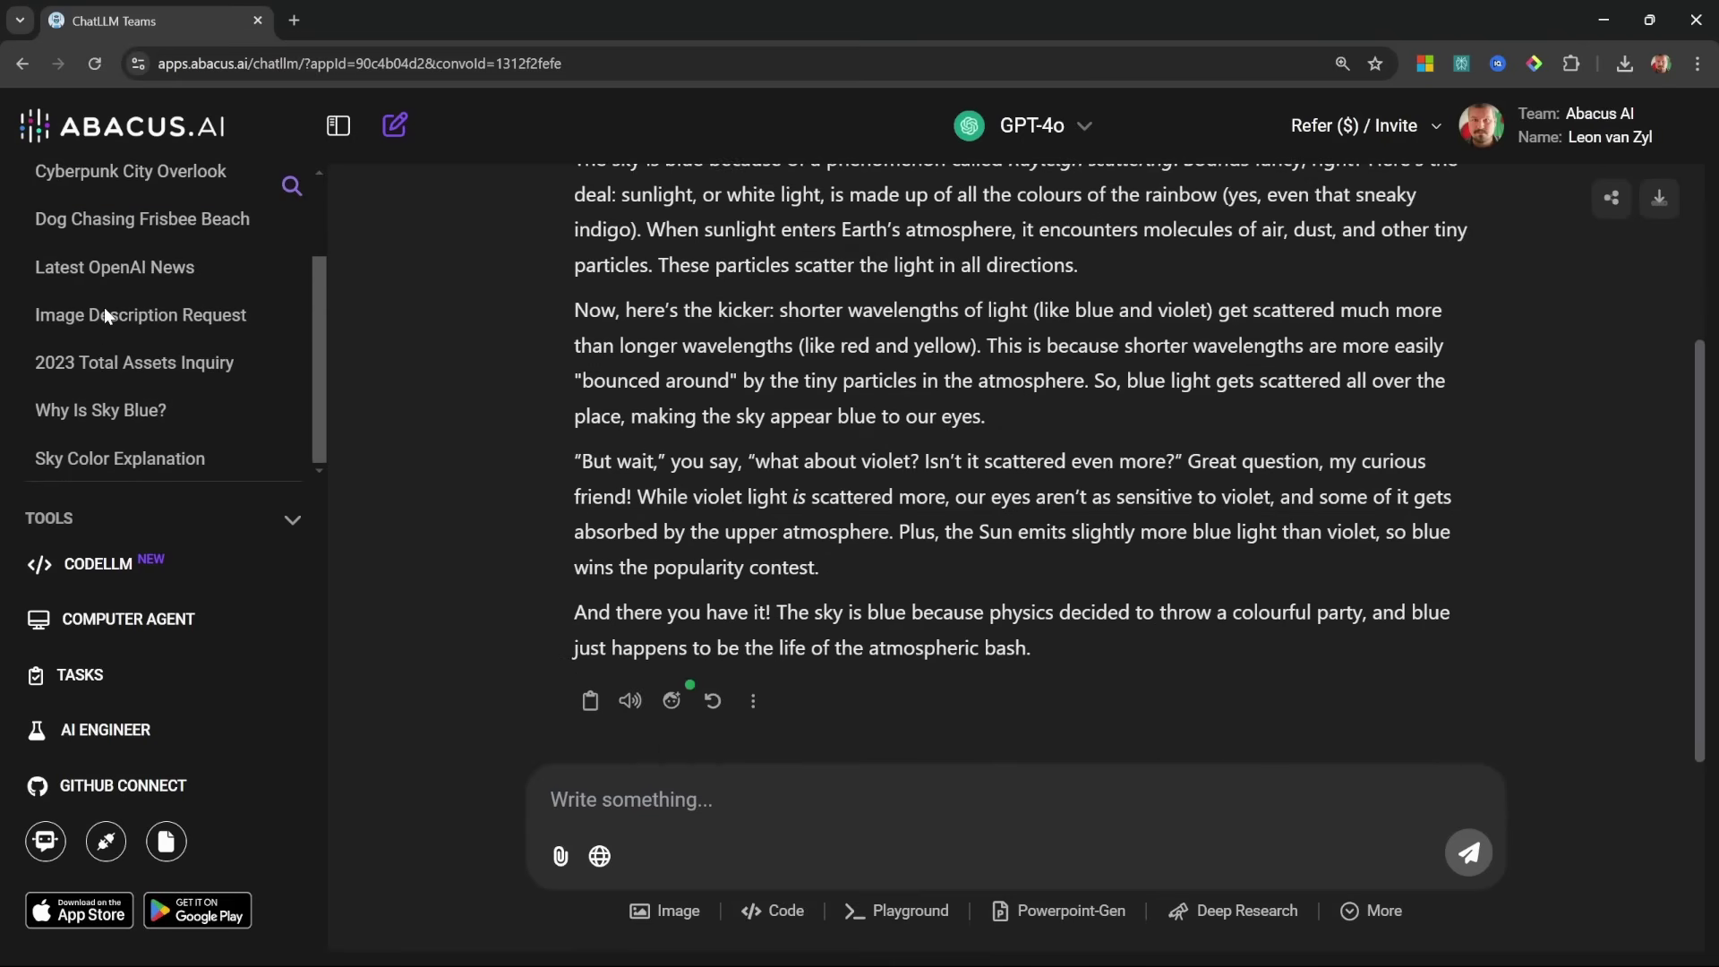
Step: Regenerate the older Deepseek R1 sky answer in the Concrete, To the Point And Helpful tone
{"action": "left_click", "coordinate": [139, 408]}
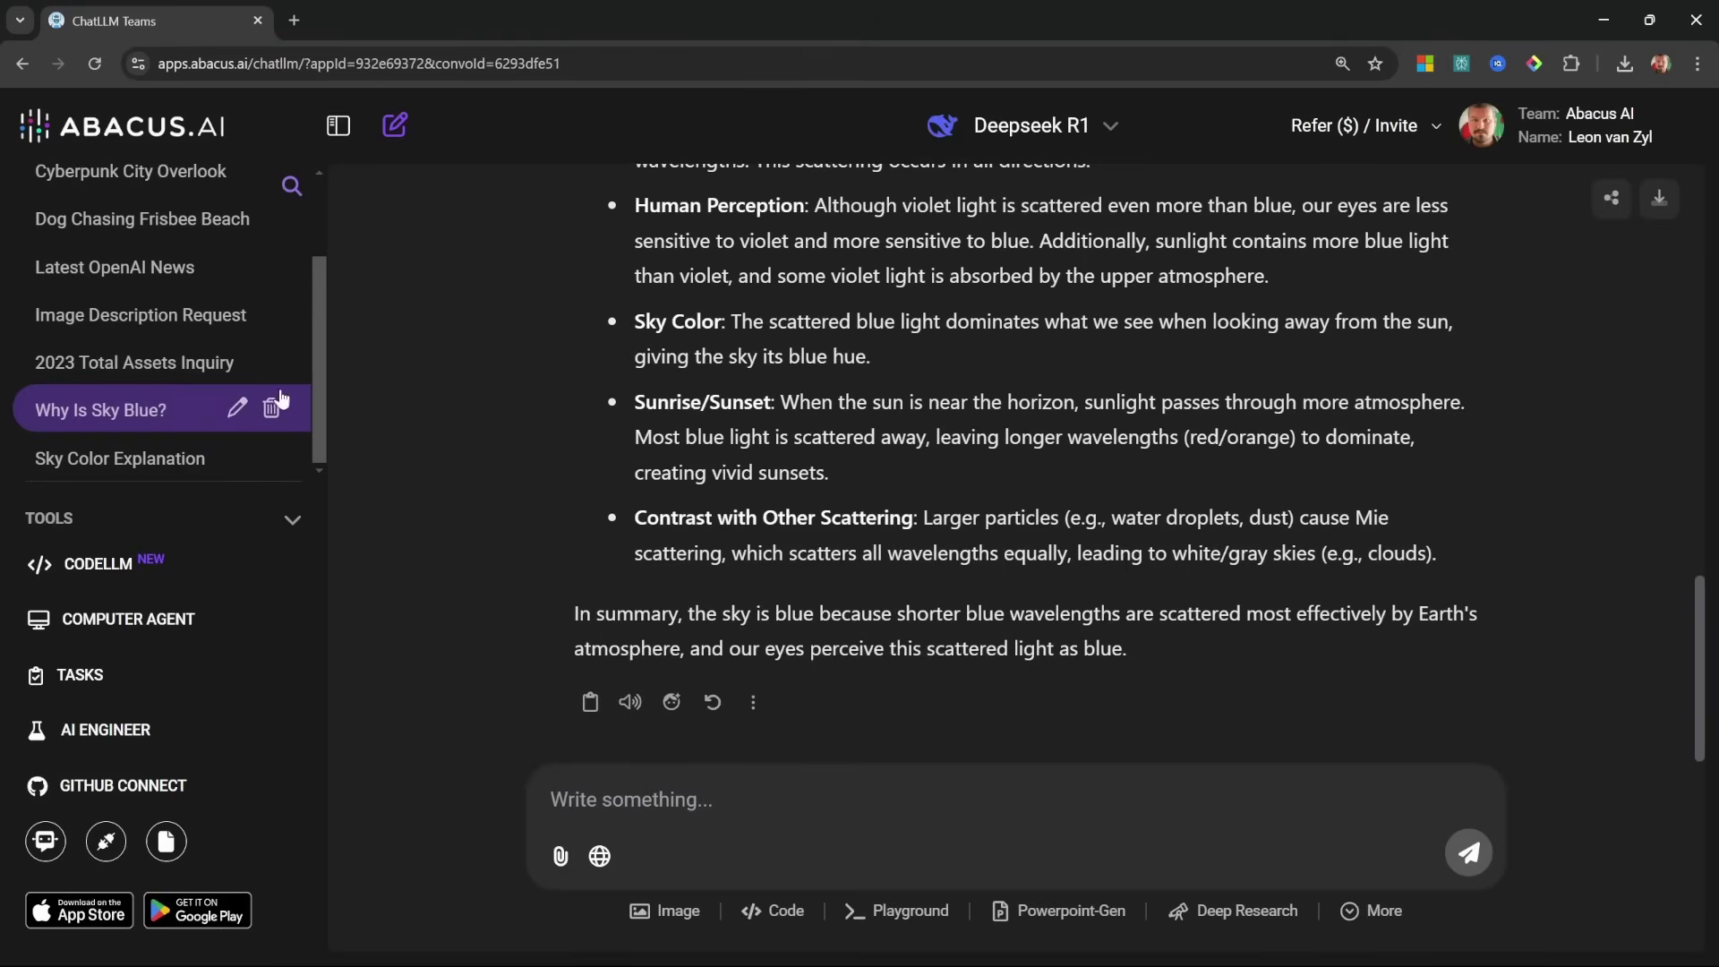
{"action": "left_click", "coordinate": [676, 705]}
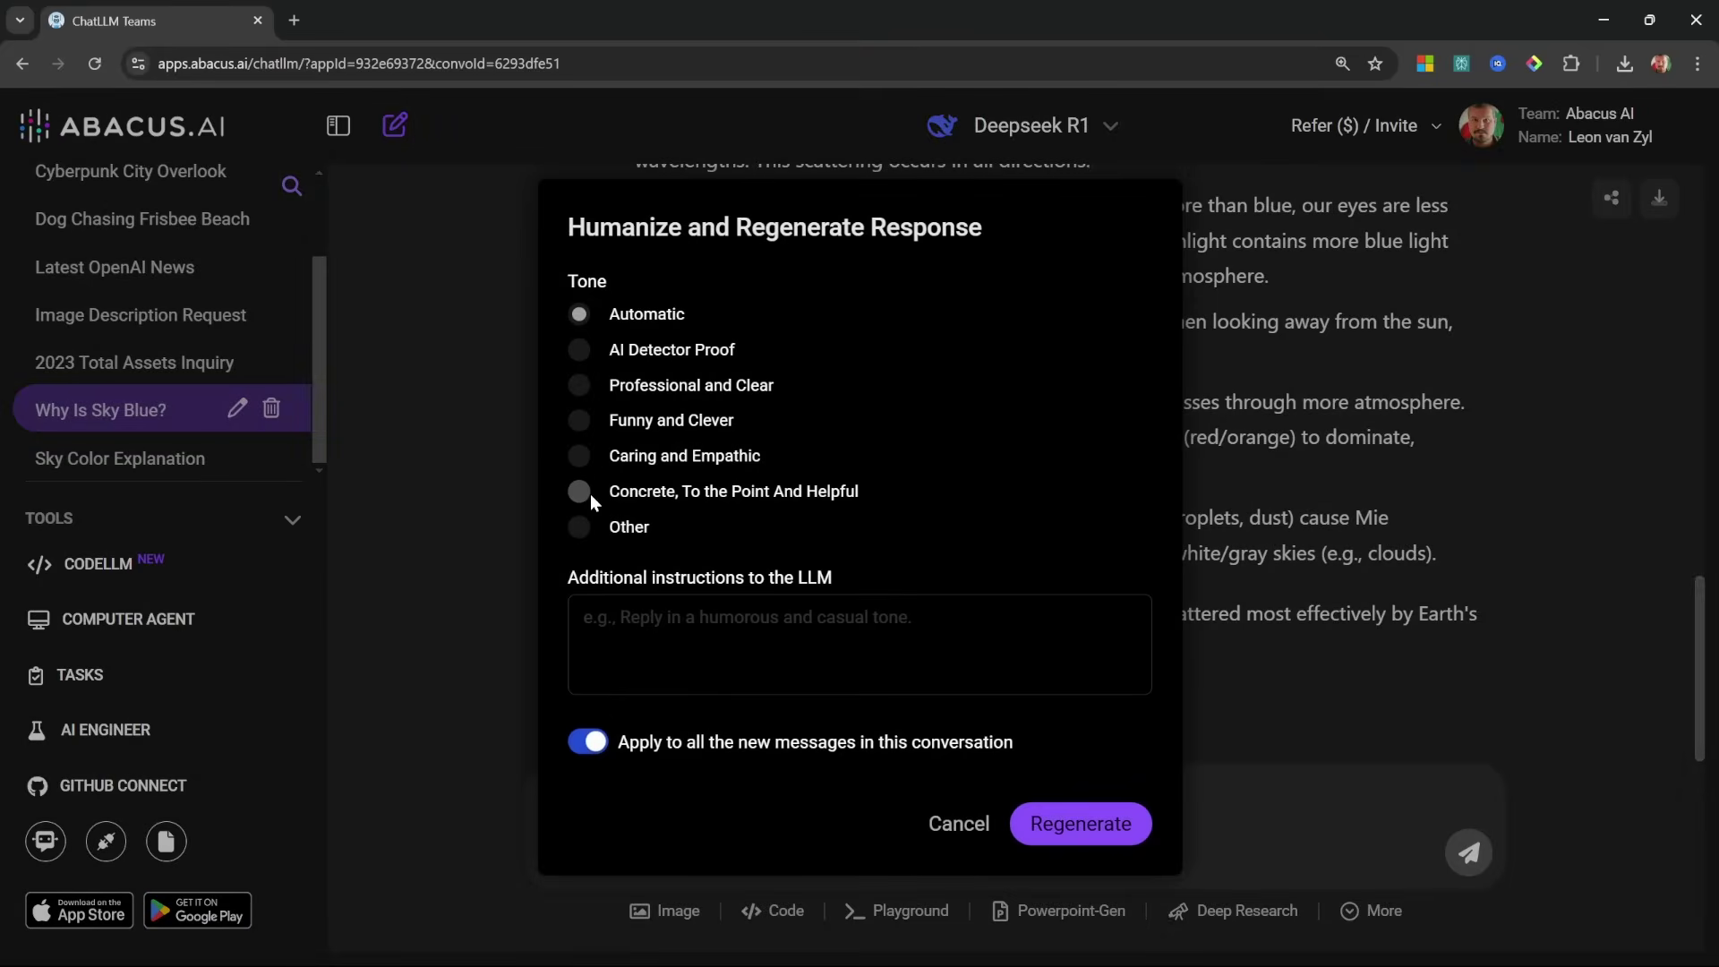
{"action": "left_click", "coordinate": [579, 492]}
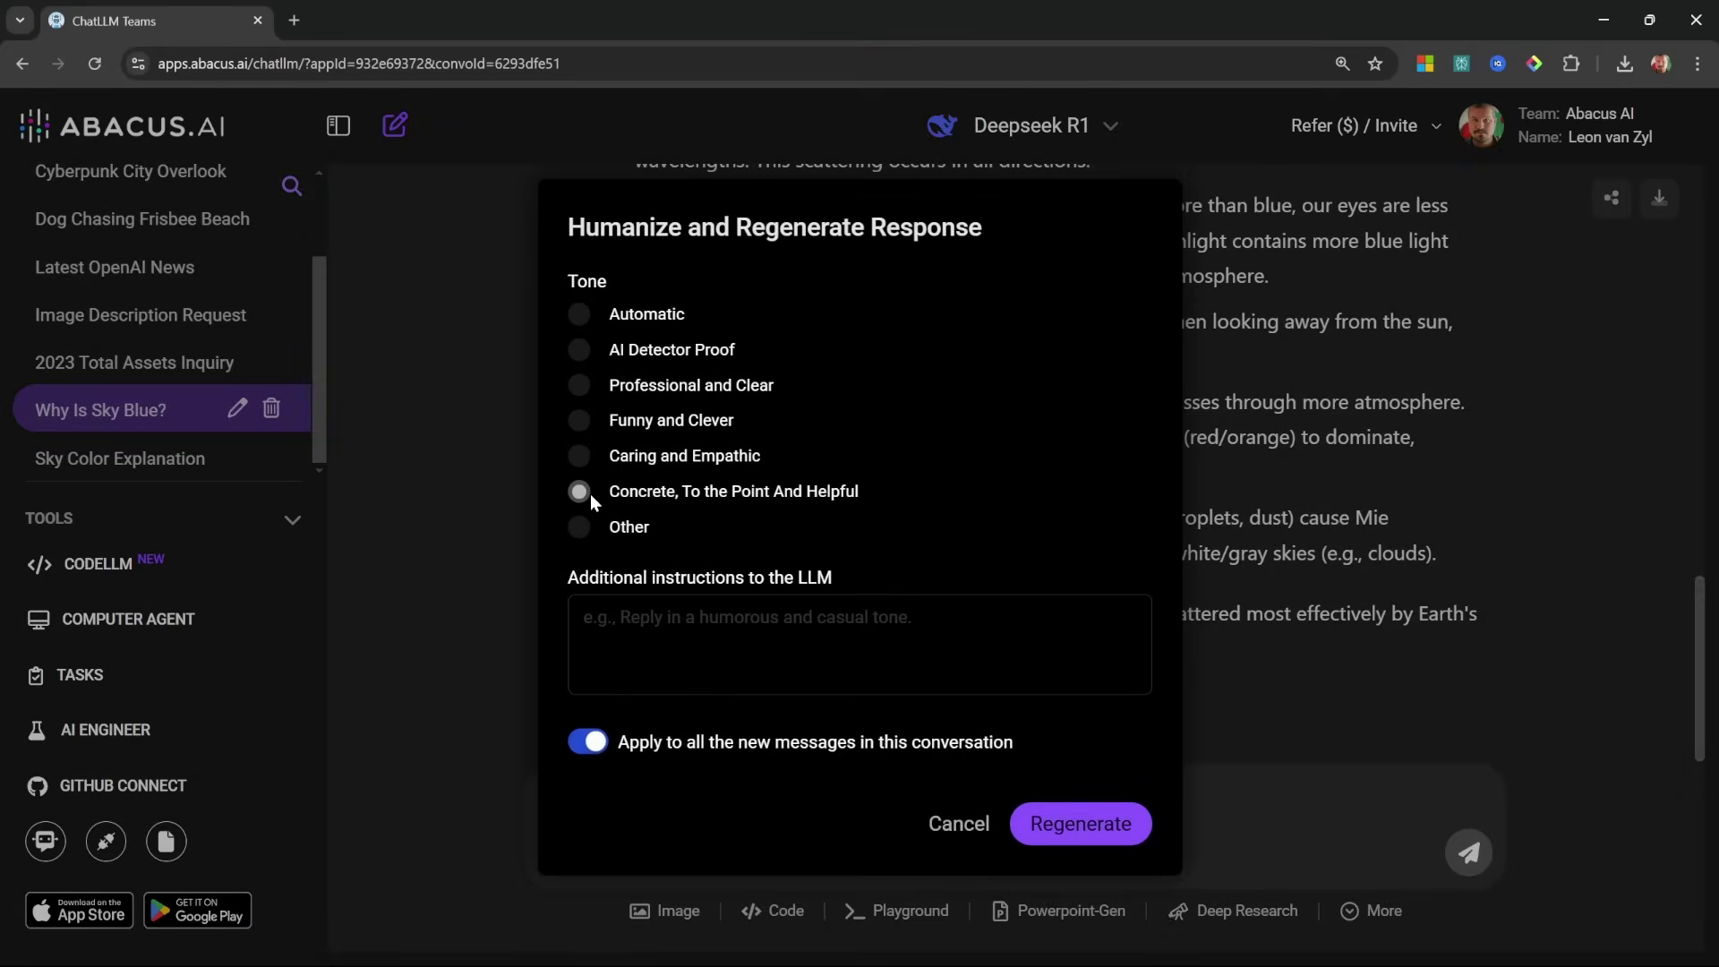
{"action": "left_click", "coordinate": [1079, 824]}
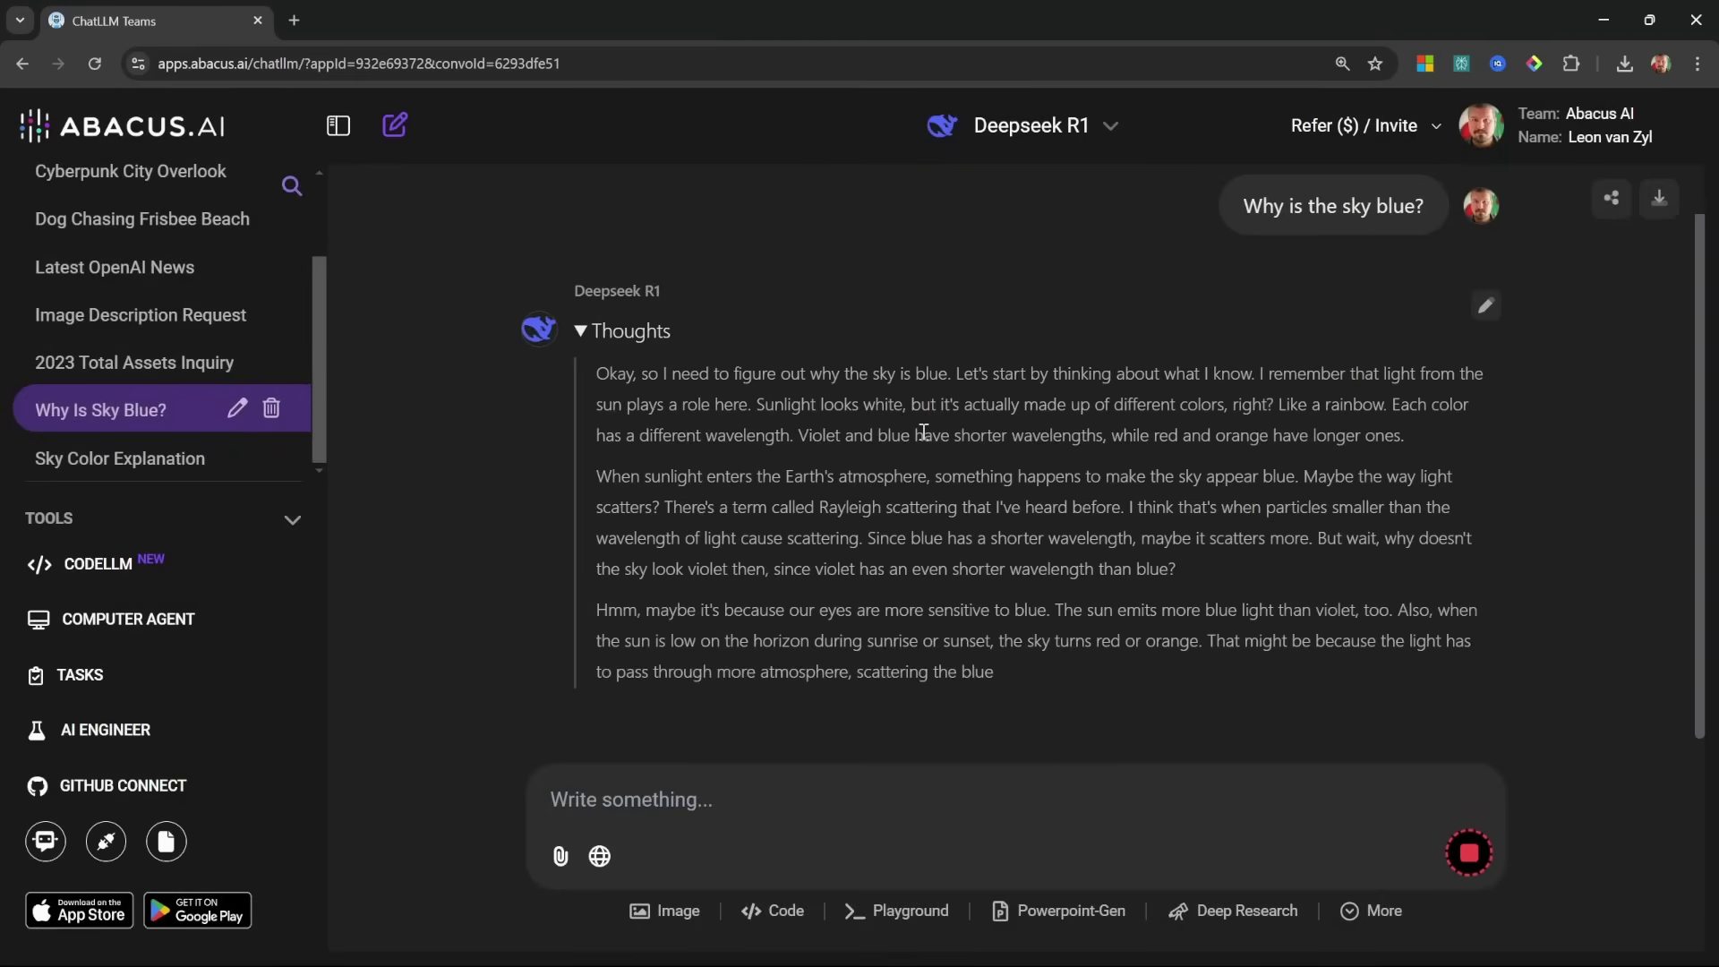
Step: Request a Python snake game from GPT-4o in code generation mode in a new chat
{"action": "left_click", "coordinate": [395, 124]}
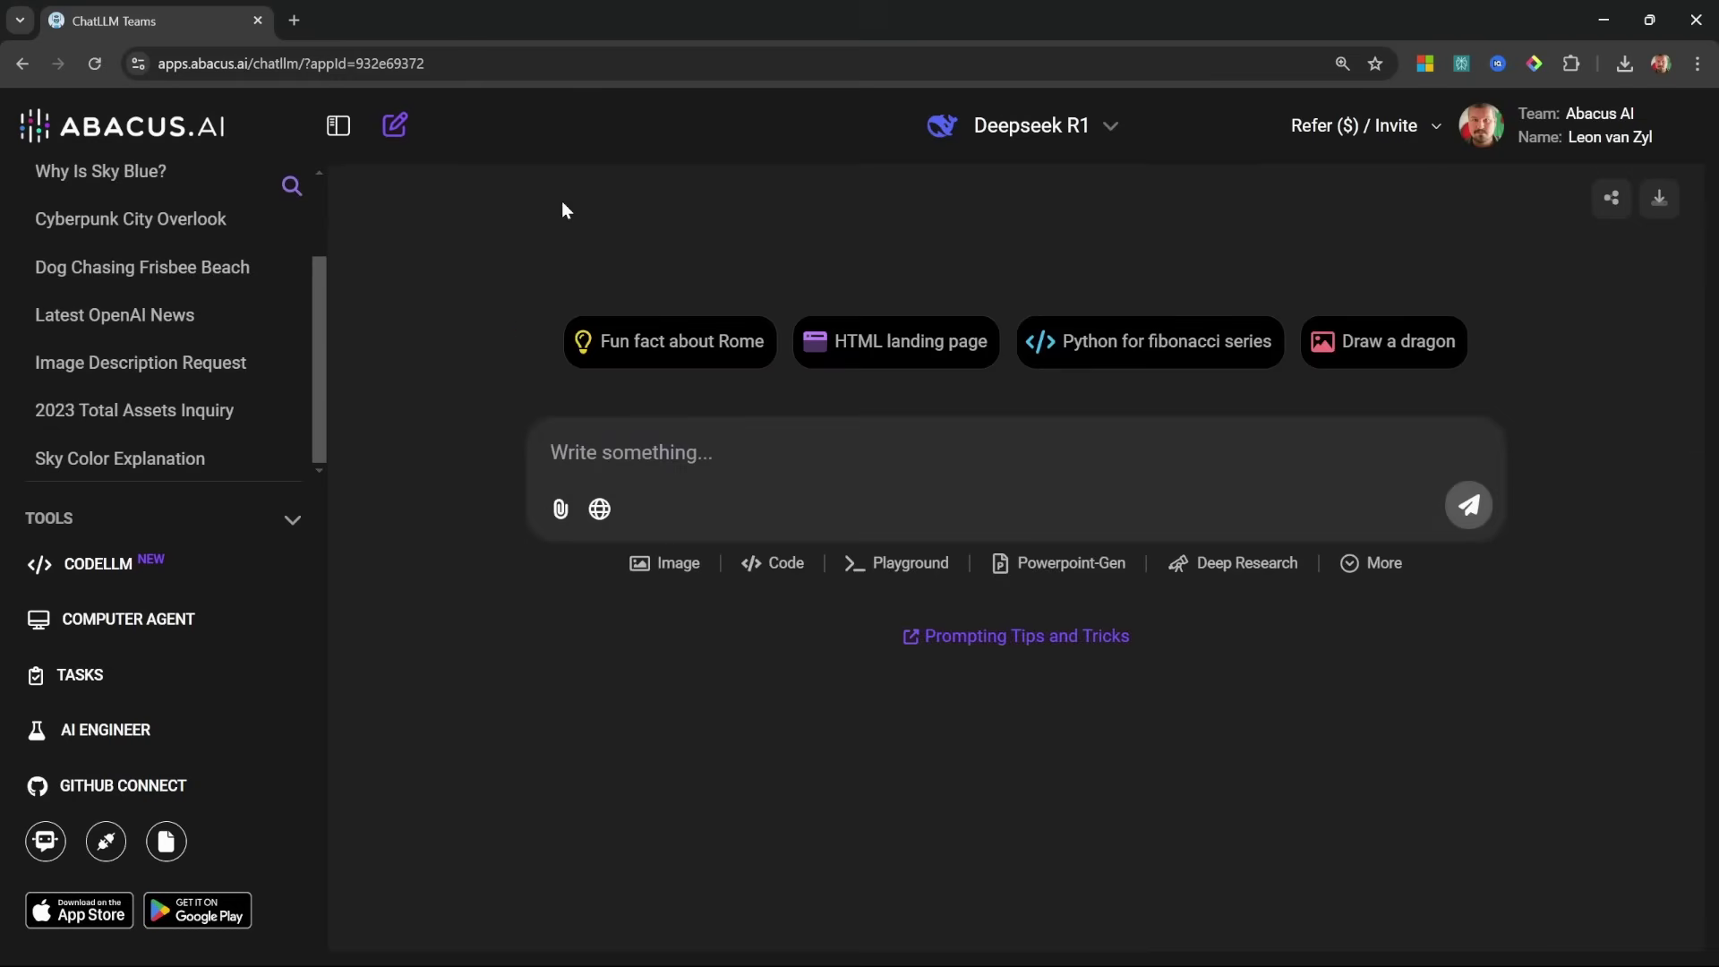
{"action": "left_click", "coordinate": [1105, 125]}
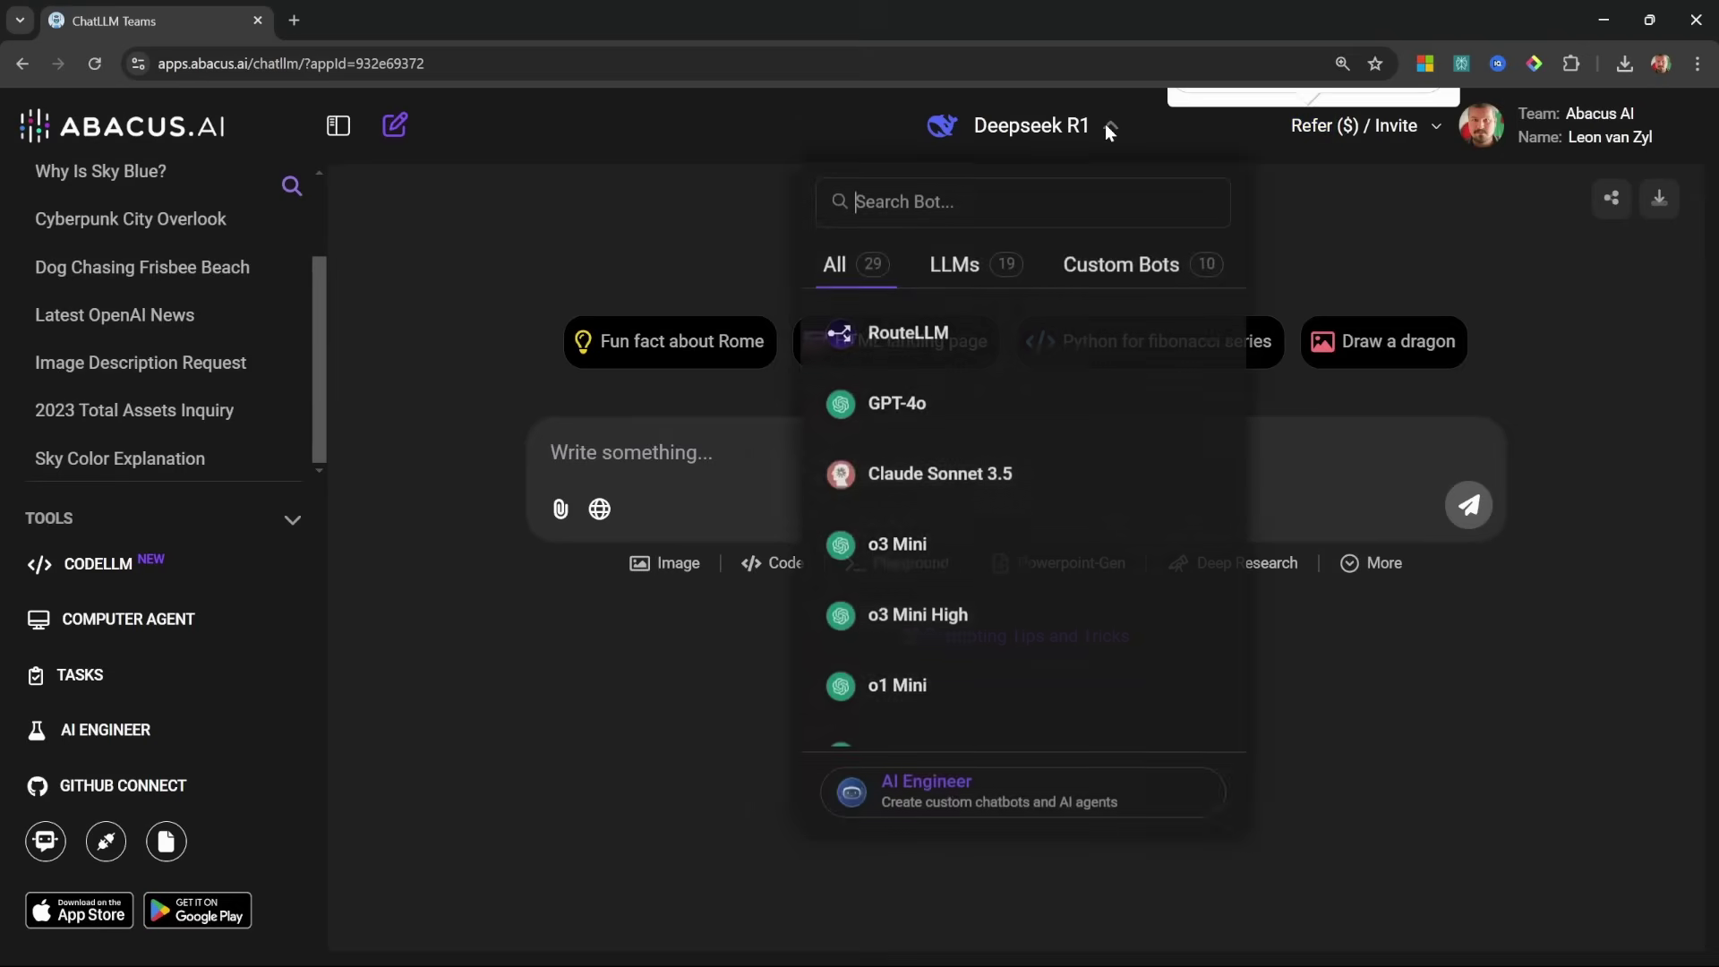
{"action": "left_click", "coordinate": [863, 420]}
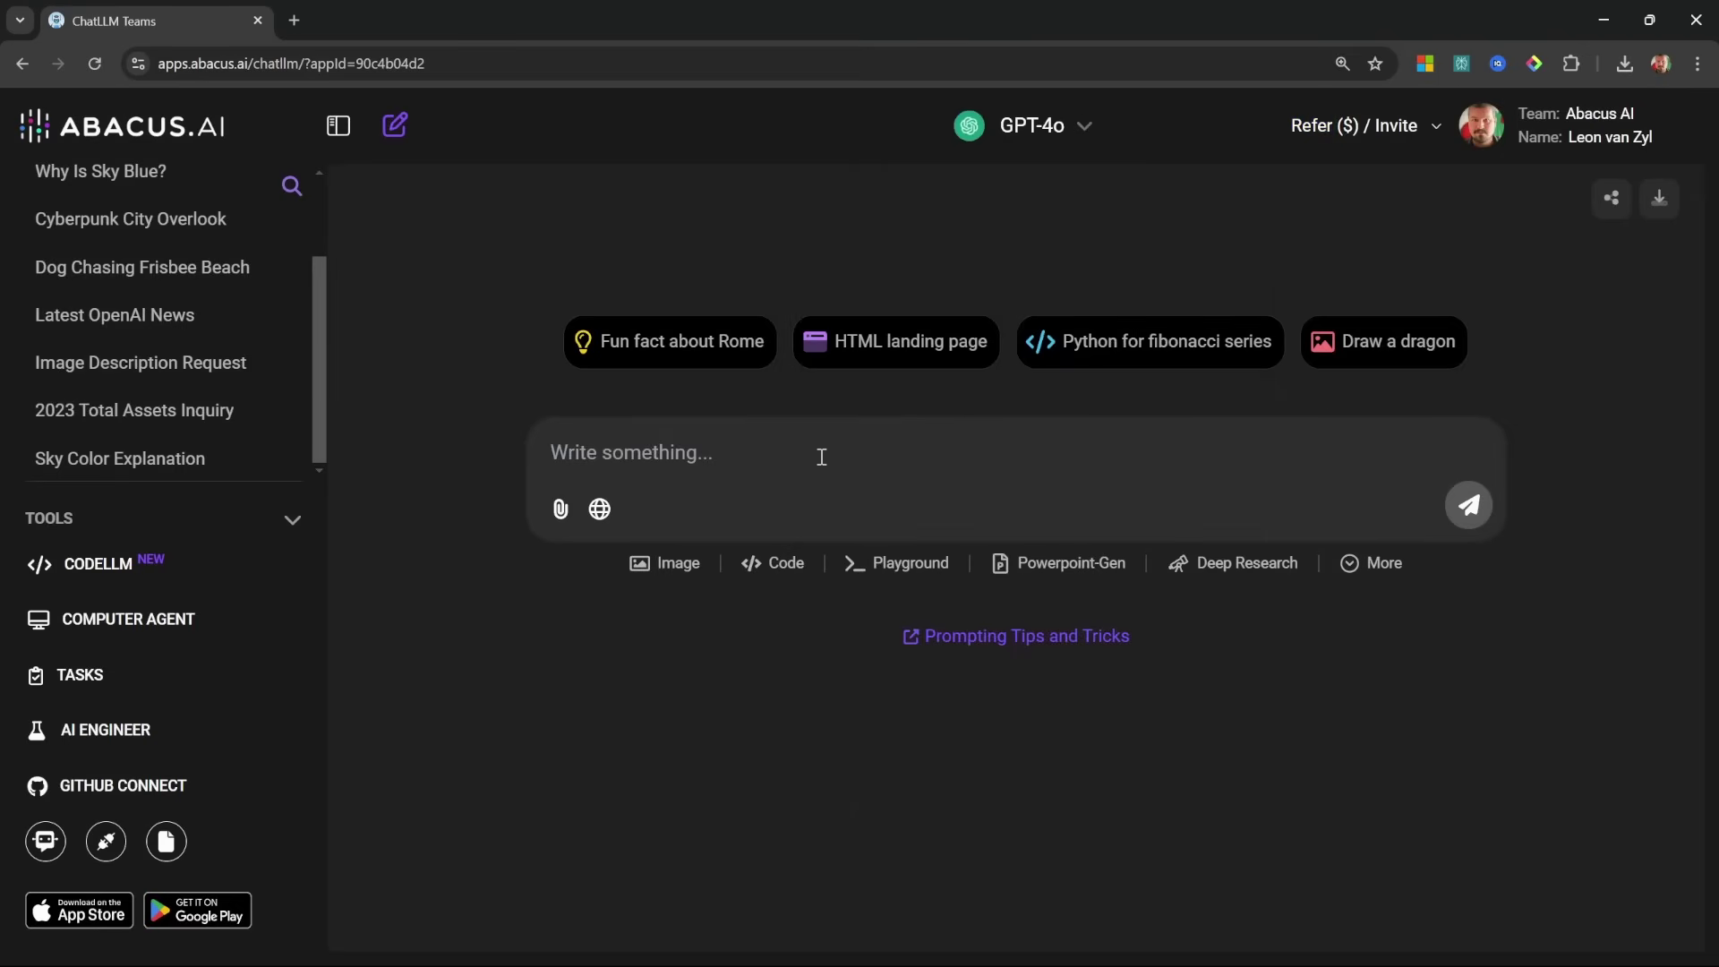
{"action": "left_click", "coordinate": [782, 566]}
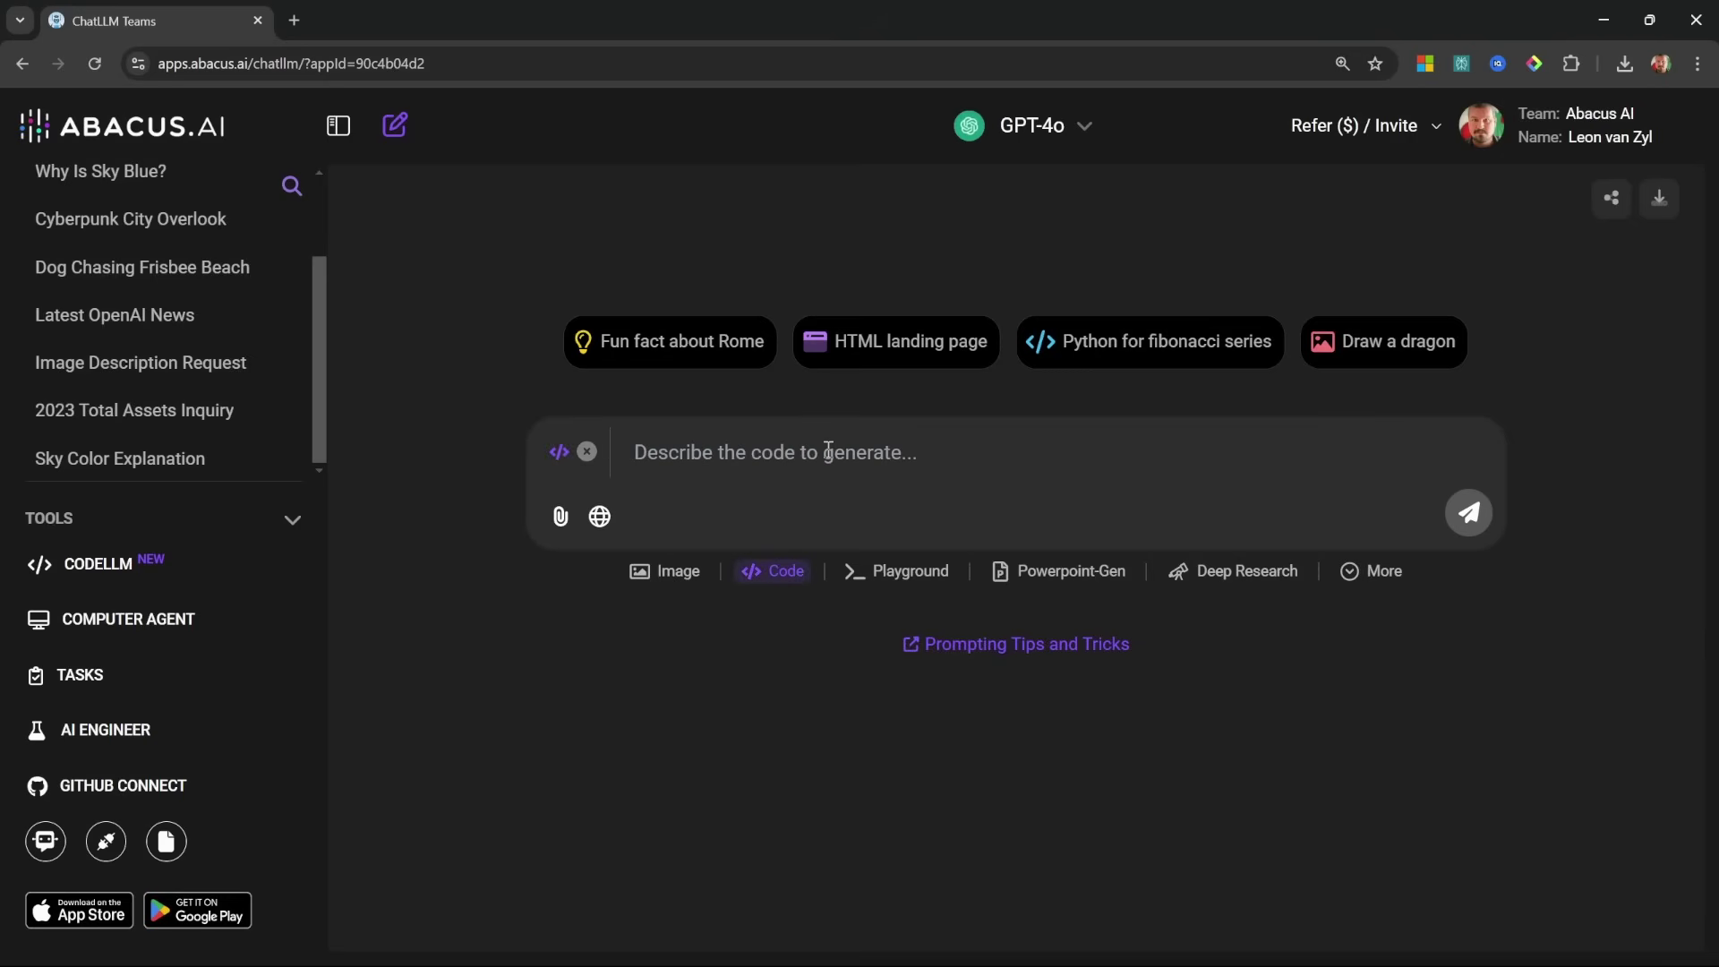
{"action": "type", "text": "Write the Snake game in Python."}
{"action": "key", "text": "Return"}
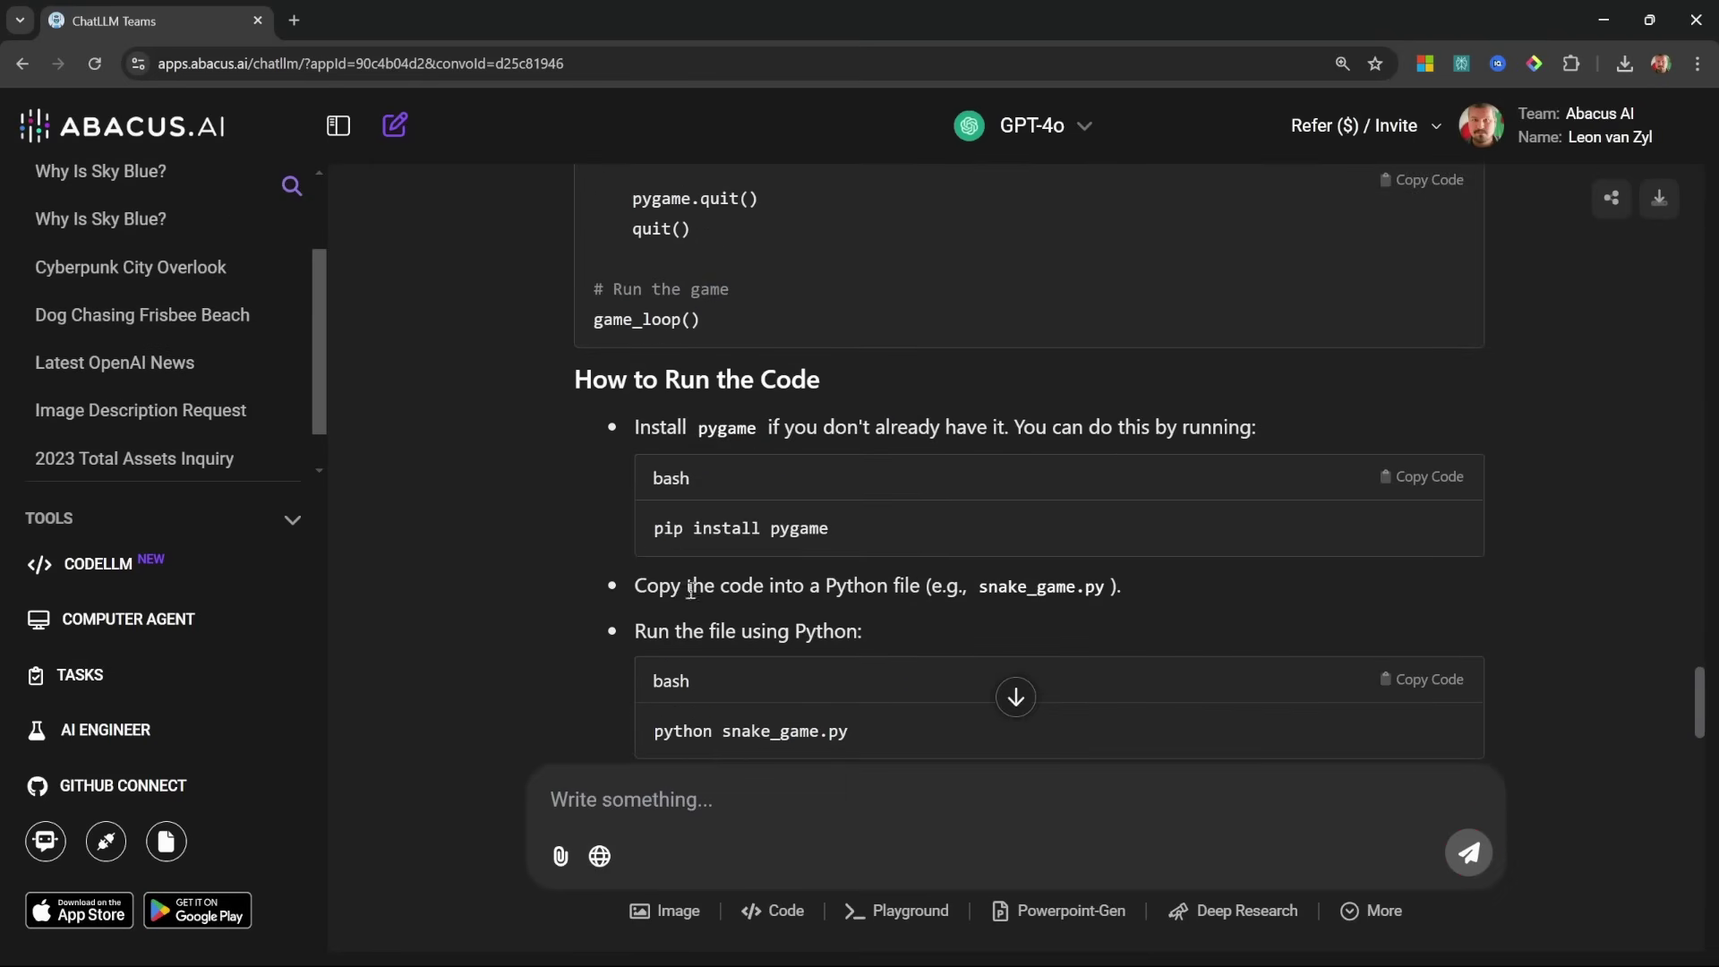
{"action": "scroll", "coordinate": [1000, 748], "scroll_direction": "down", "scroll_amount": 3}
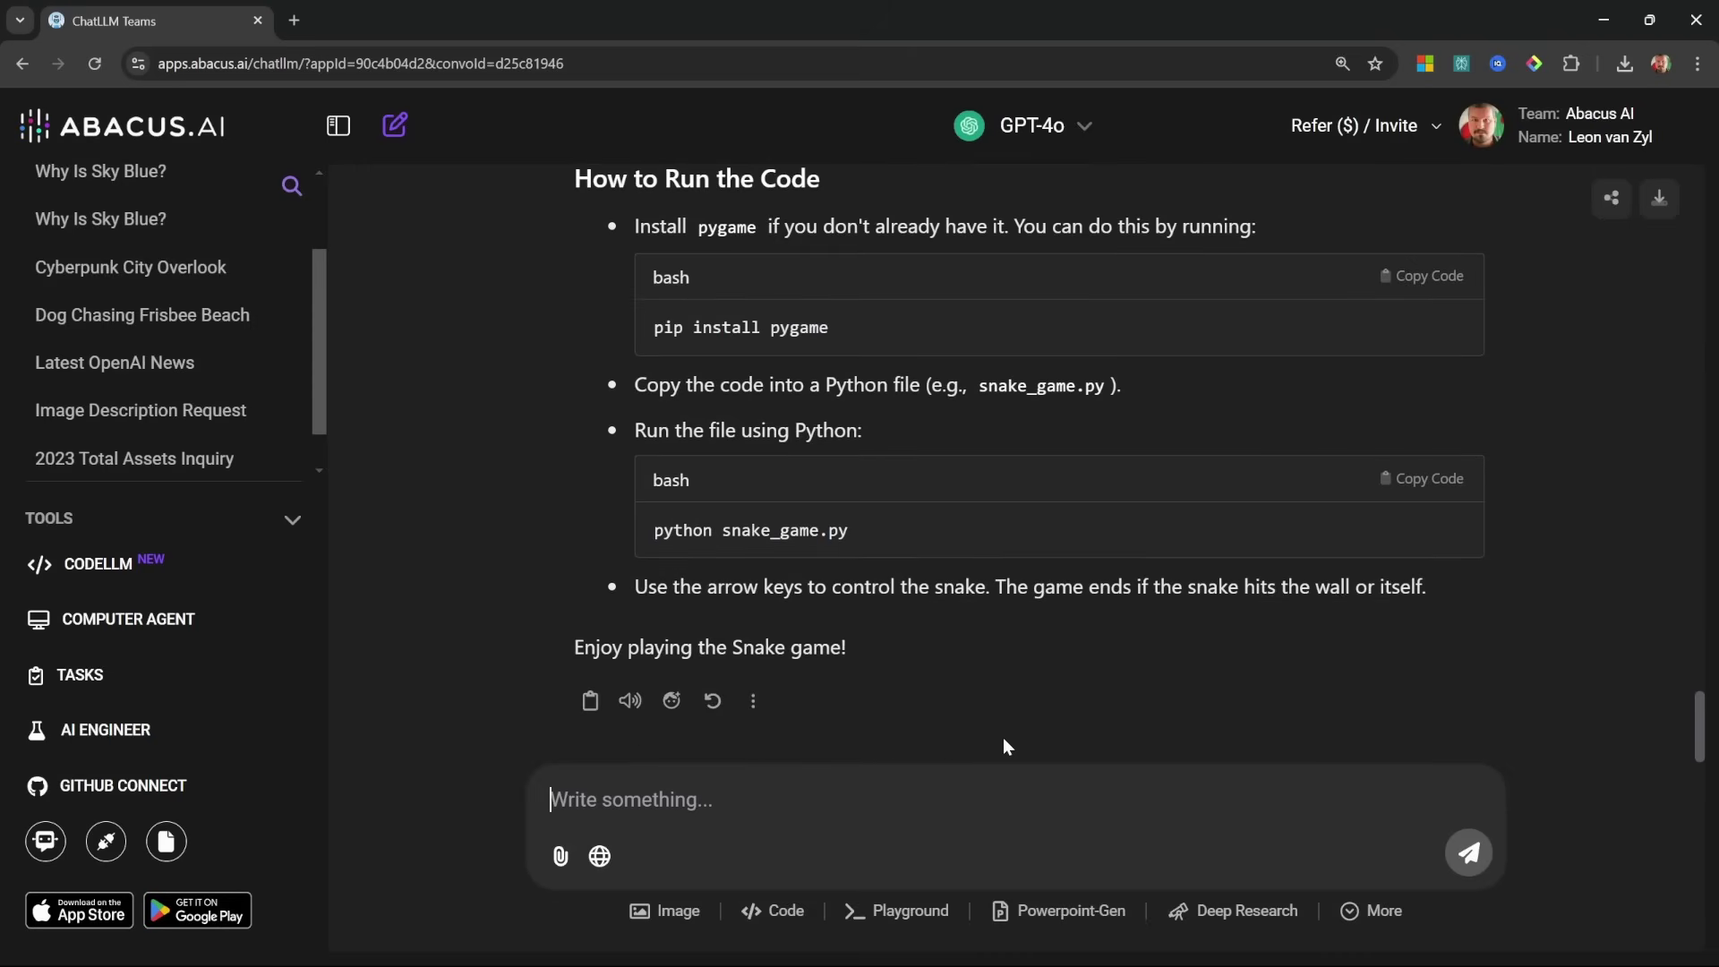
{"action": "scroll", "coordinate": [1581, 494], "scroll_direction": "up", "scroll_amount": 10}
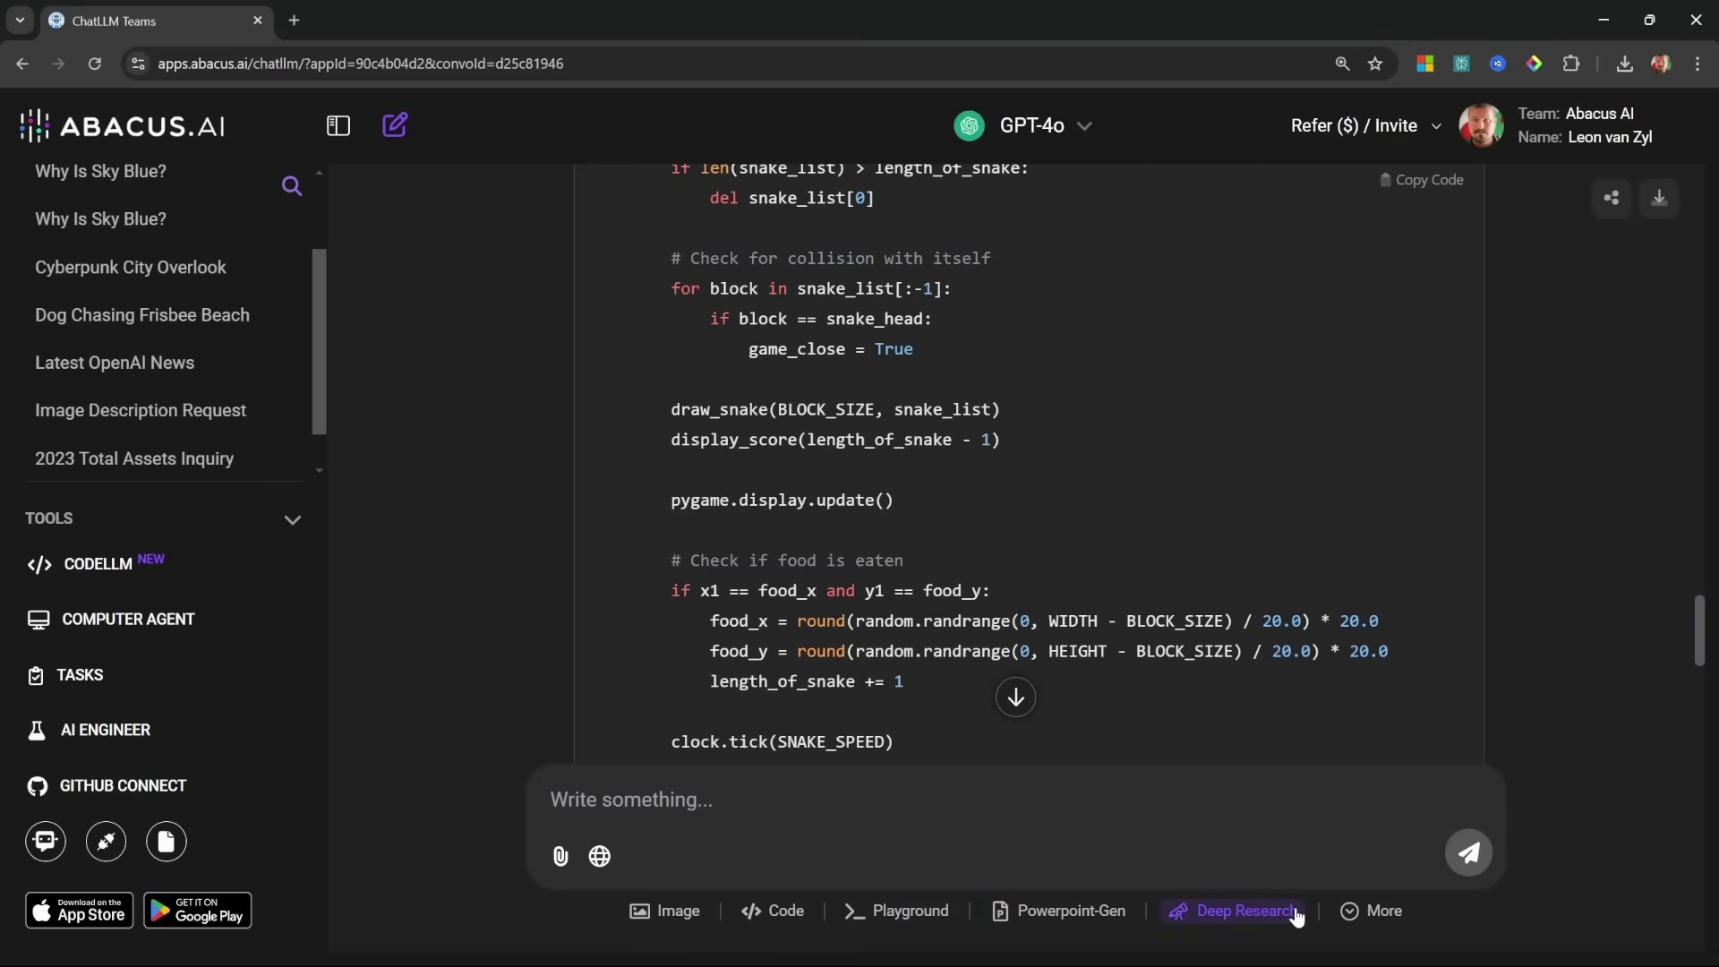
Step: View the extra chat tools like Humanize, then launch the AI Engineer assistant
{"action": "left_click", "coordinate": [1362, 918]}
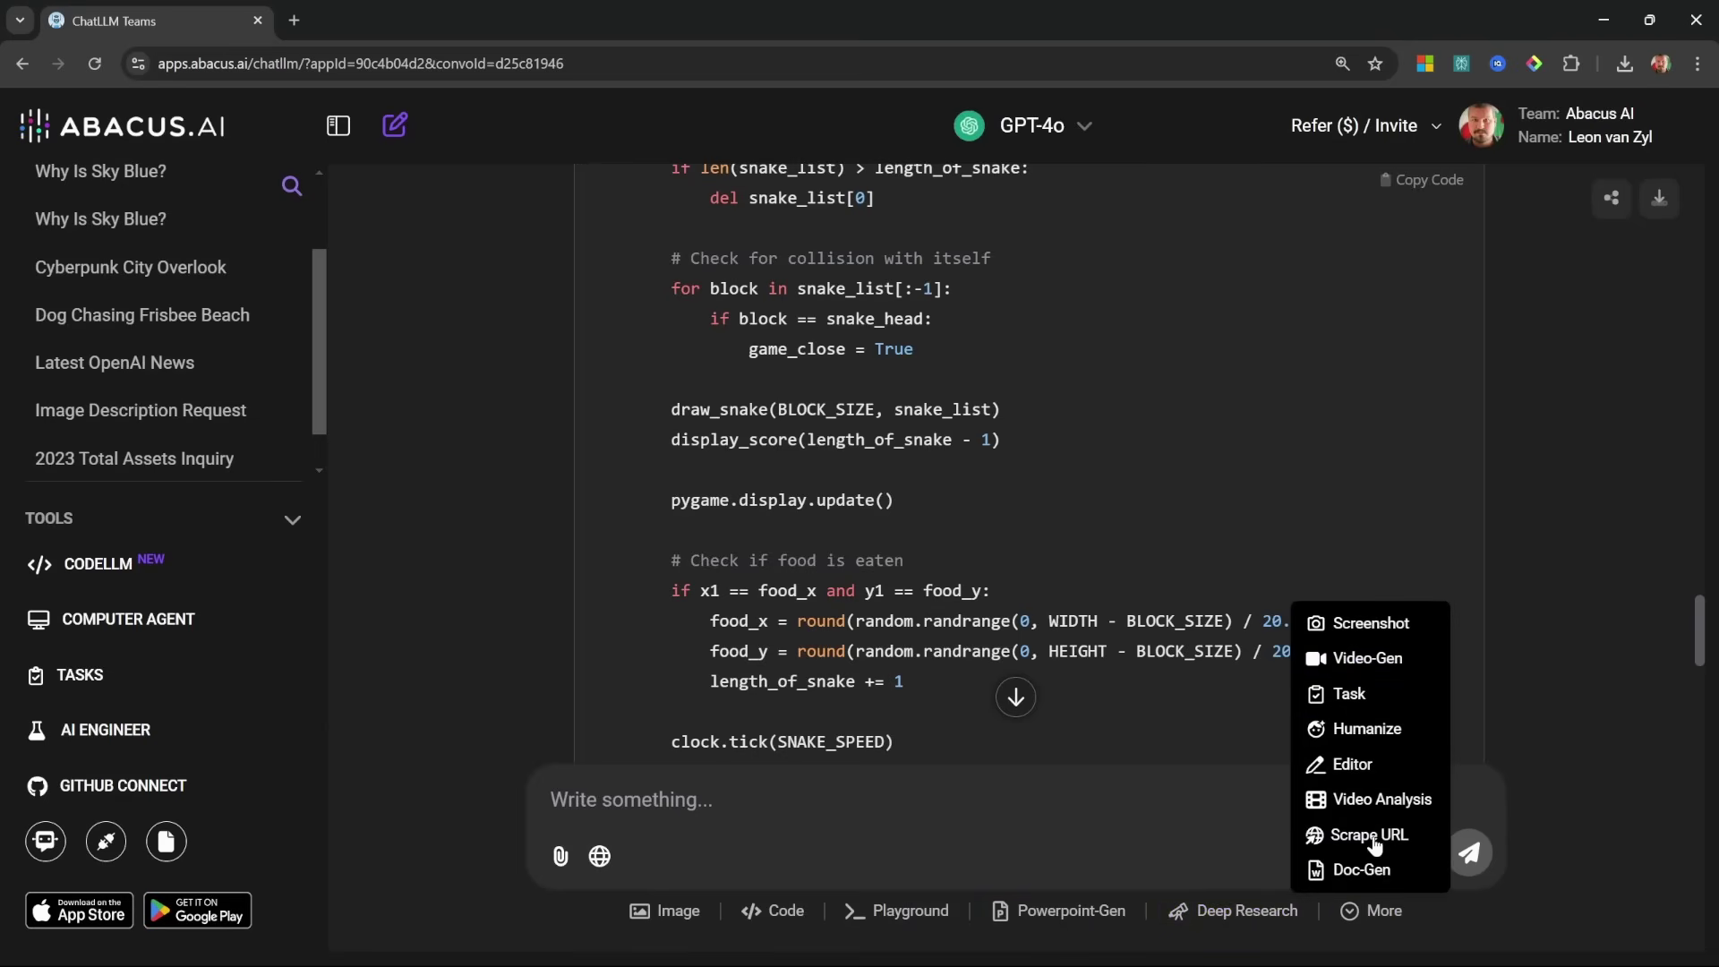
{"action": "left_click", "coordinate": [1164, 537]}
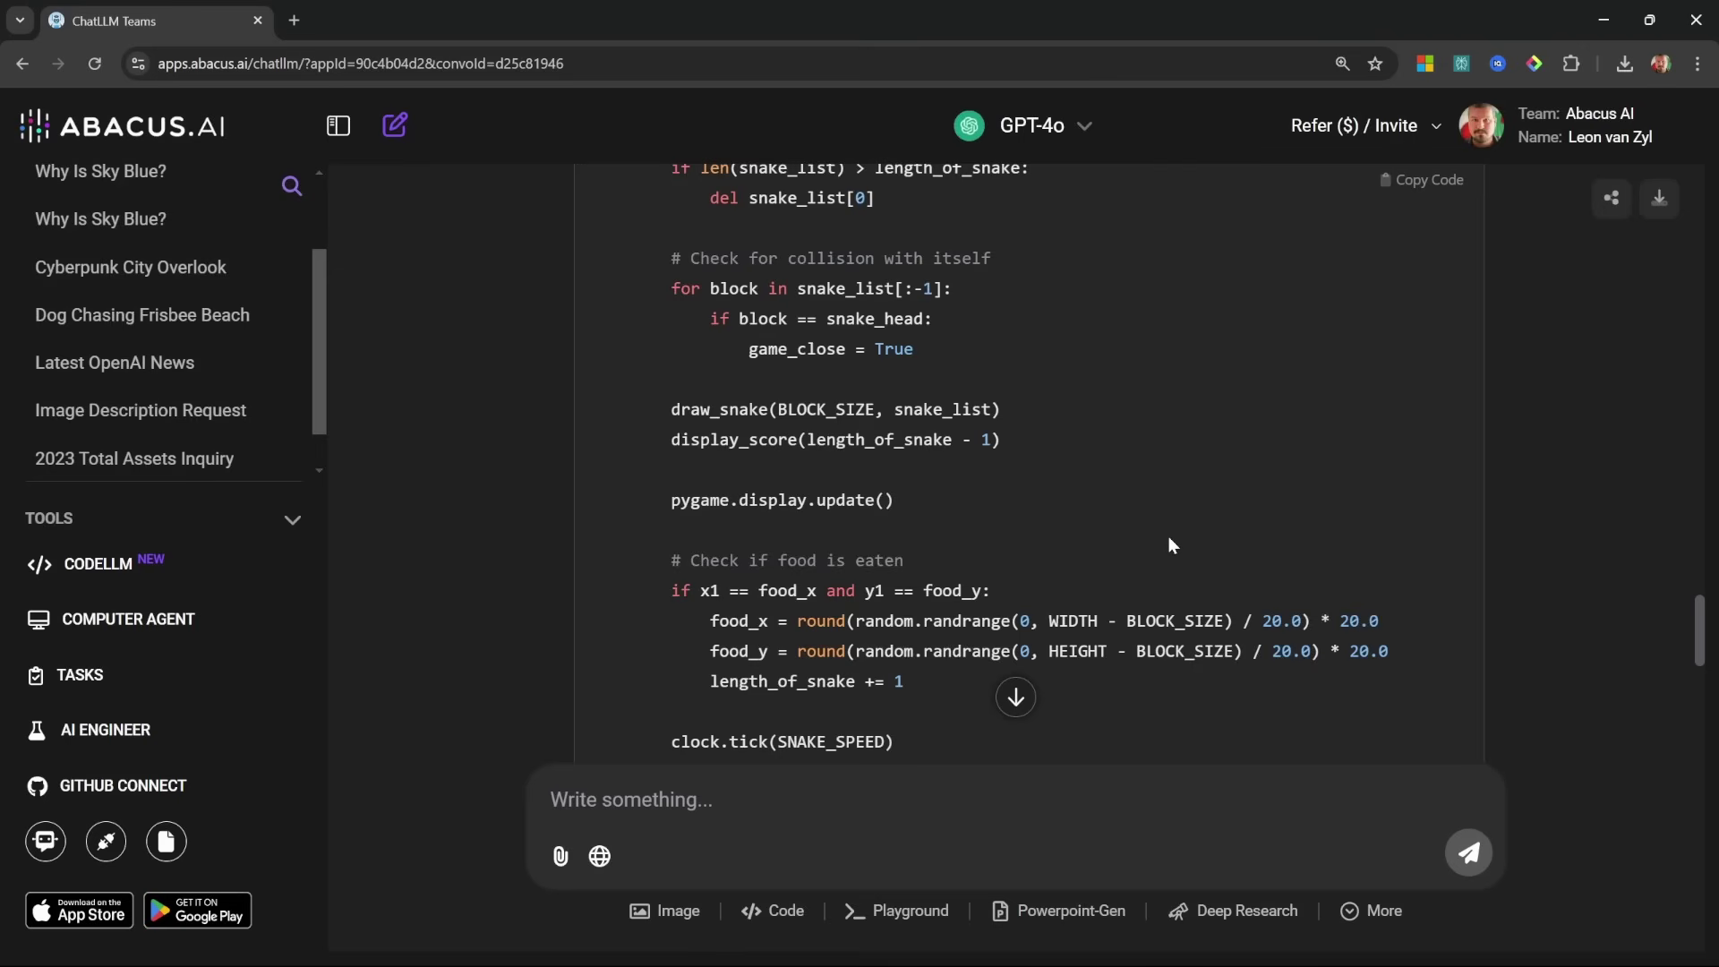
{"action": "left_click", "coordinate": [130, 729]}
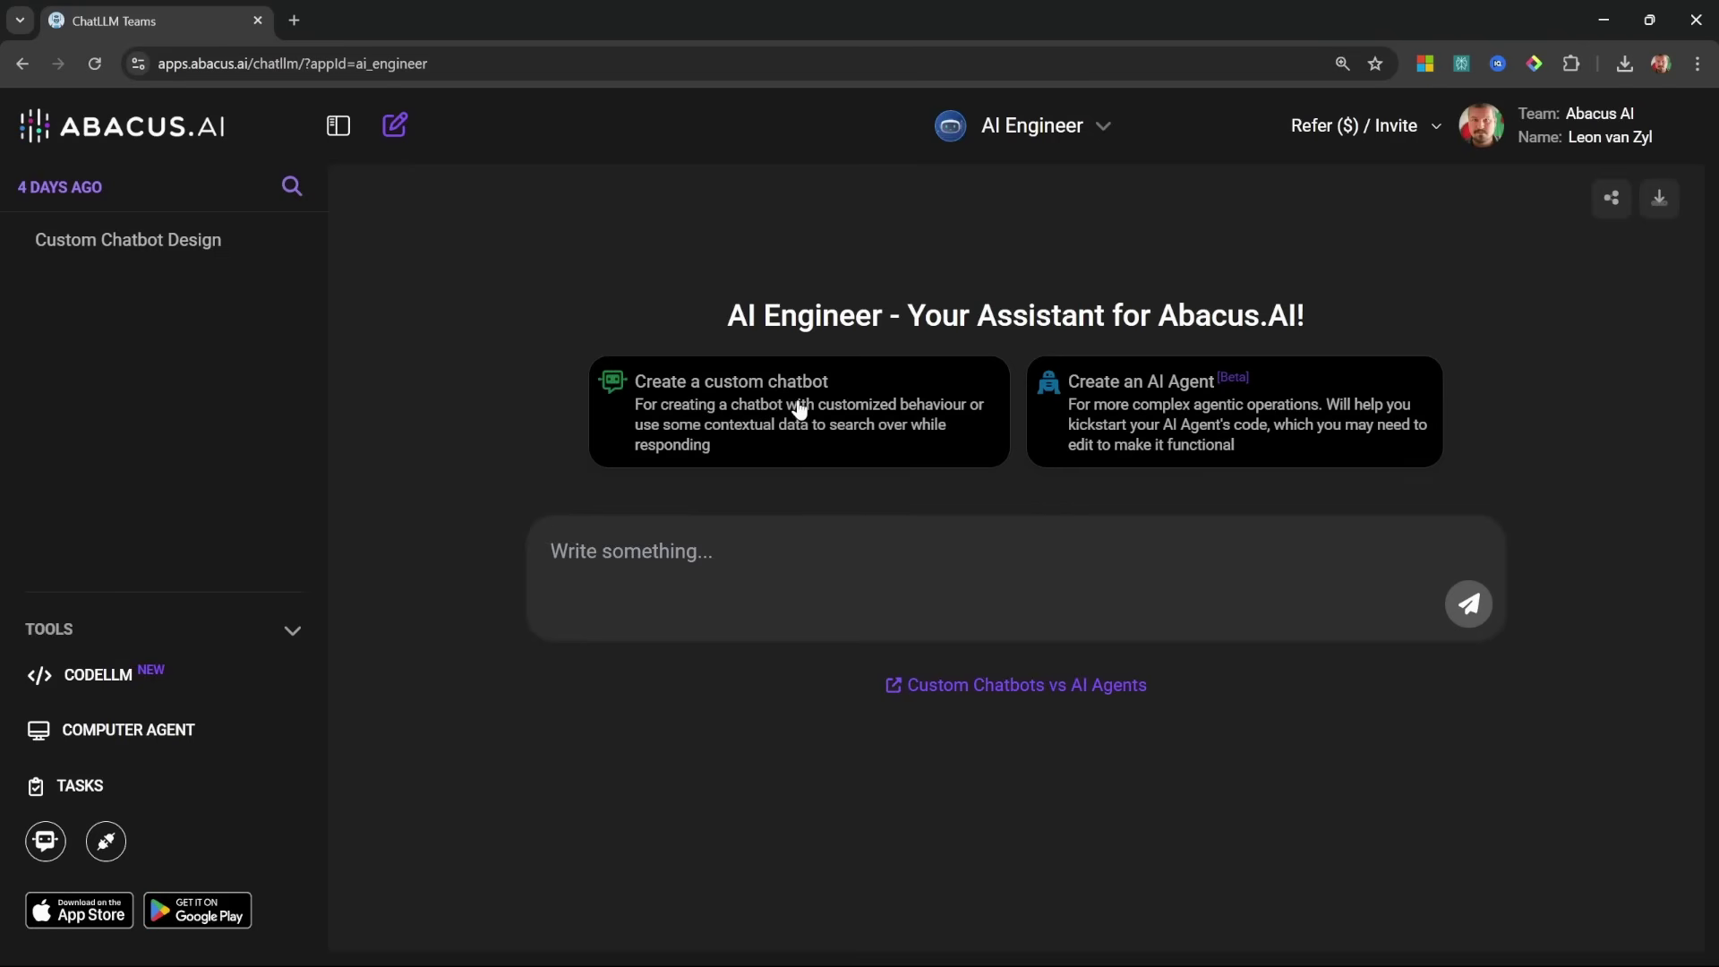
Step: Submit the prepared story-writer chatbot prompt to AI Engineer with corrected spacing
{"action": "left_click", "coordinate": [774, 411]}
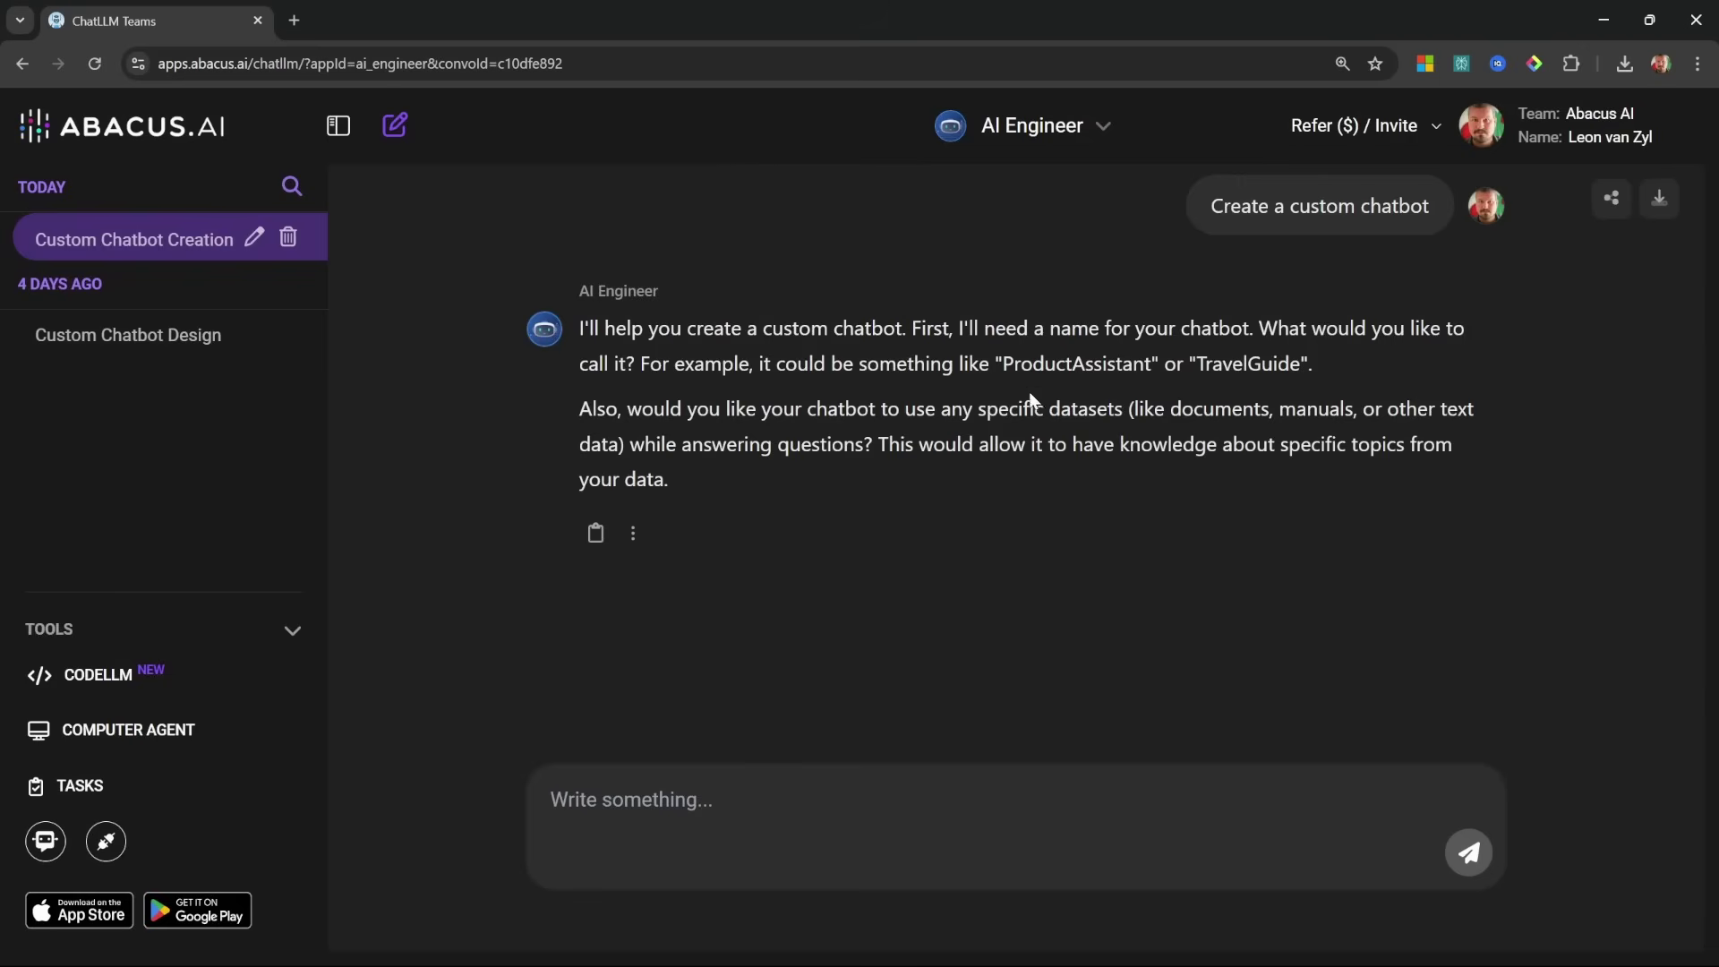
{"action": "left_click", "coordinate": [873, 802]}
{"action": "type", "text": "Create a story writer assistant. The assistant should come up with the story premise, character description, story outline and then finally write the full story.The assistant should stop after each step and ask the user for input or changes before continuing."}
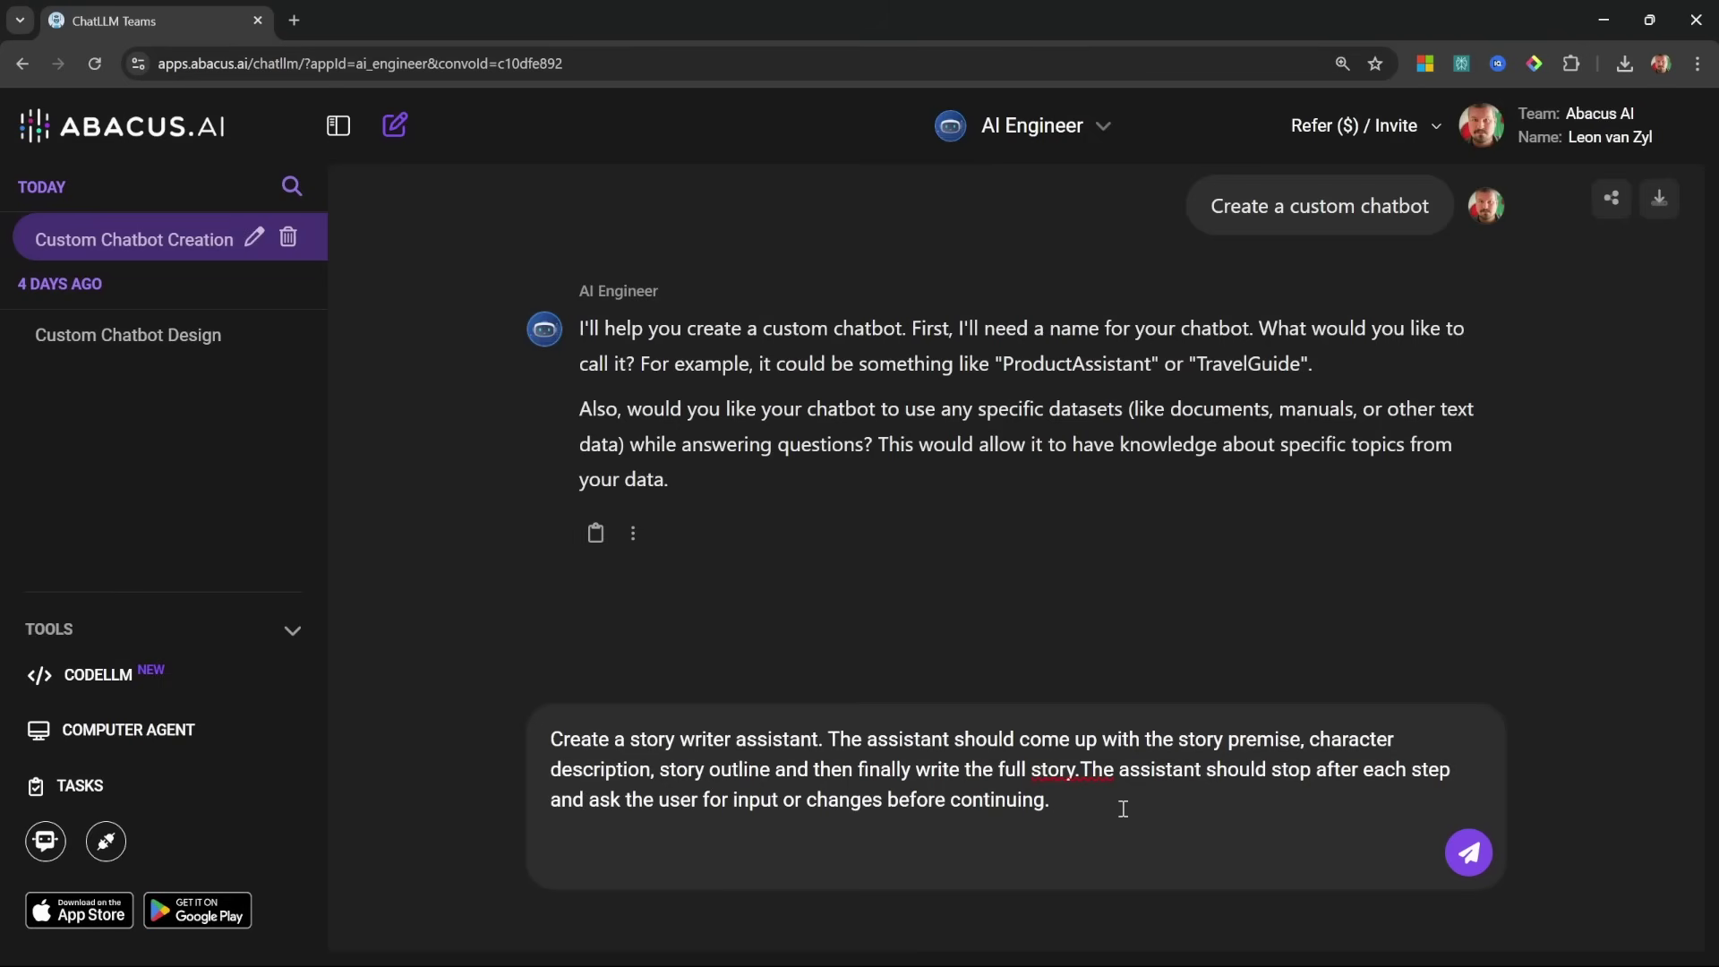
{"action": "left_click", "coordinate": [1080, 769]}
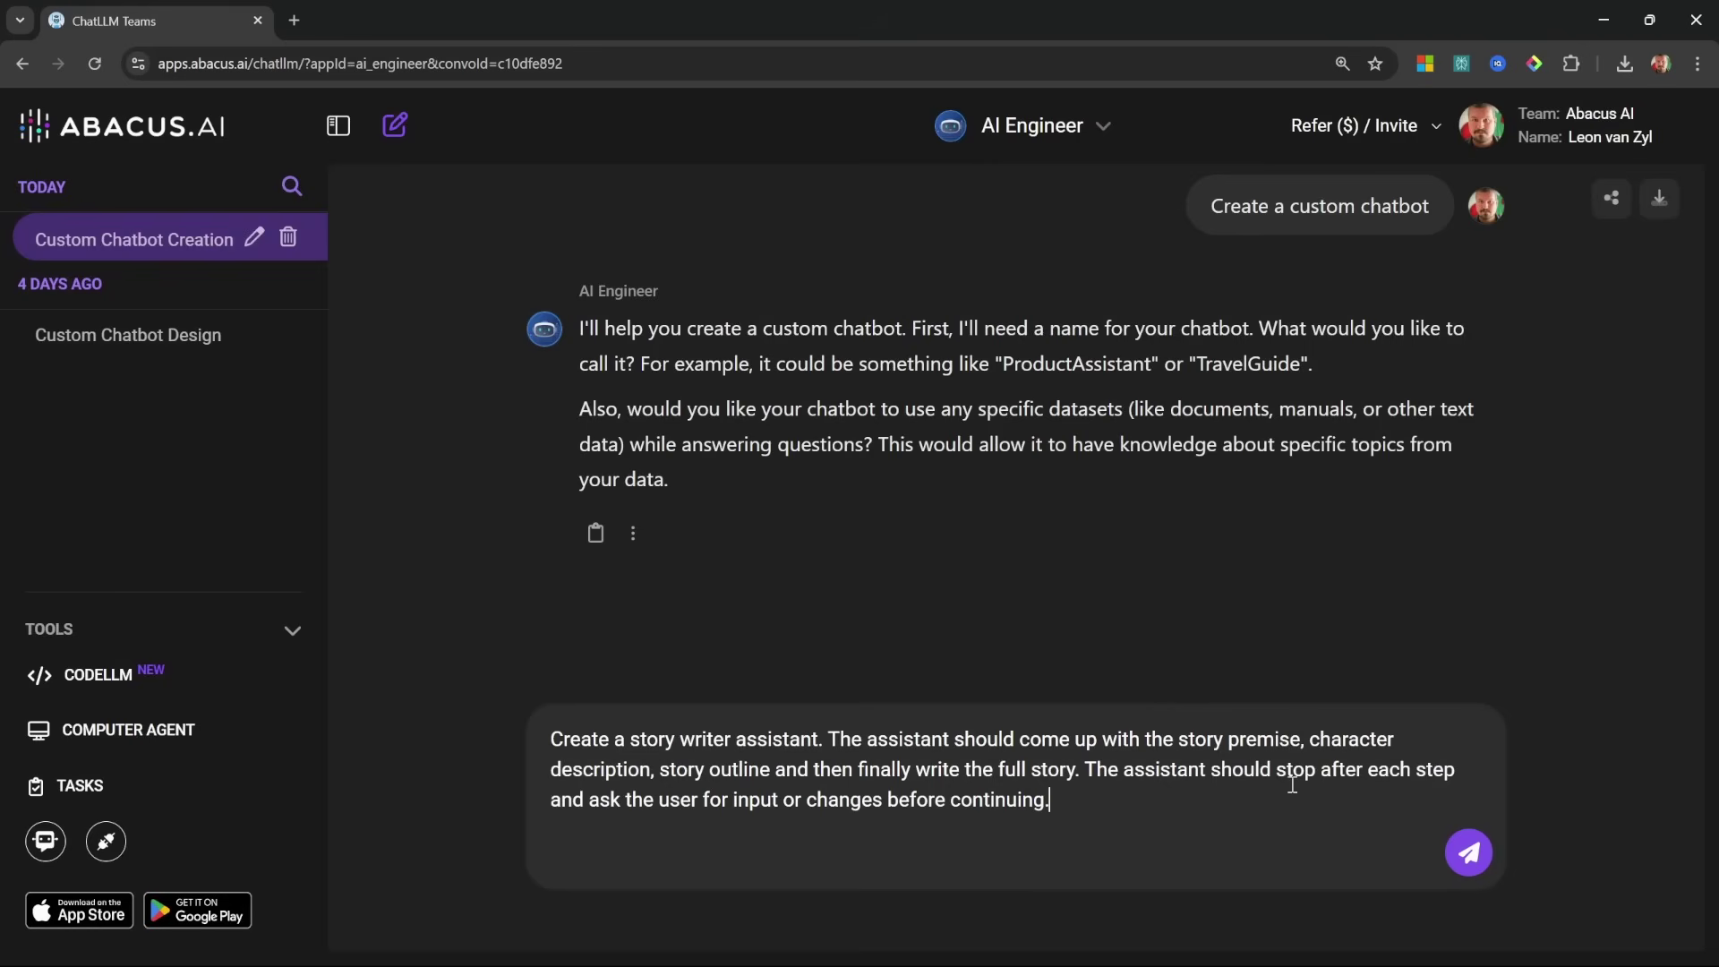
{"action": "left_click", "coordinate": [1124, 795]}
{"action": "left_click", "coordinate": [1468, 854]}
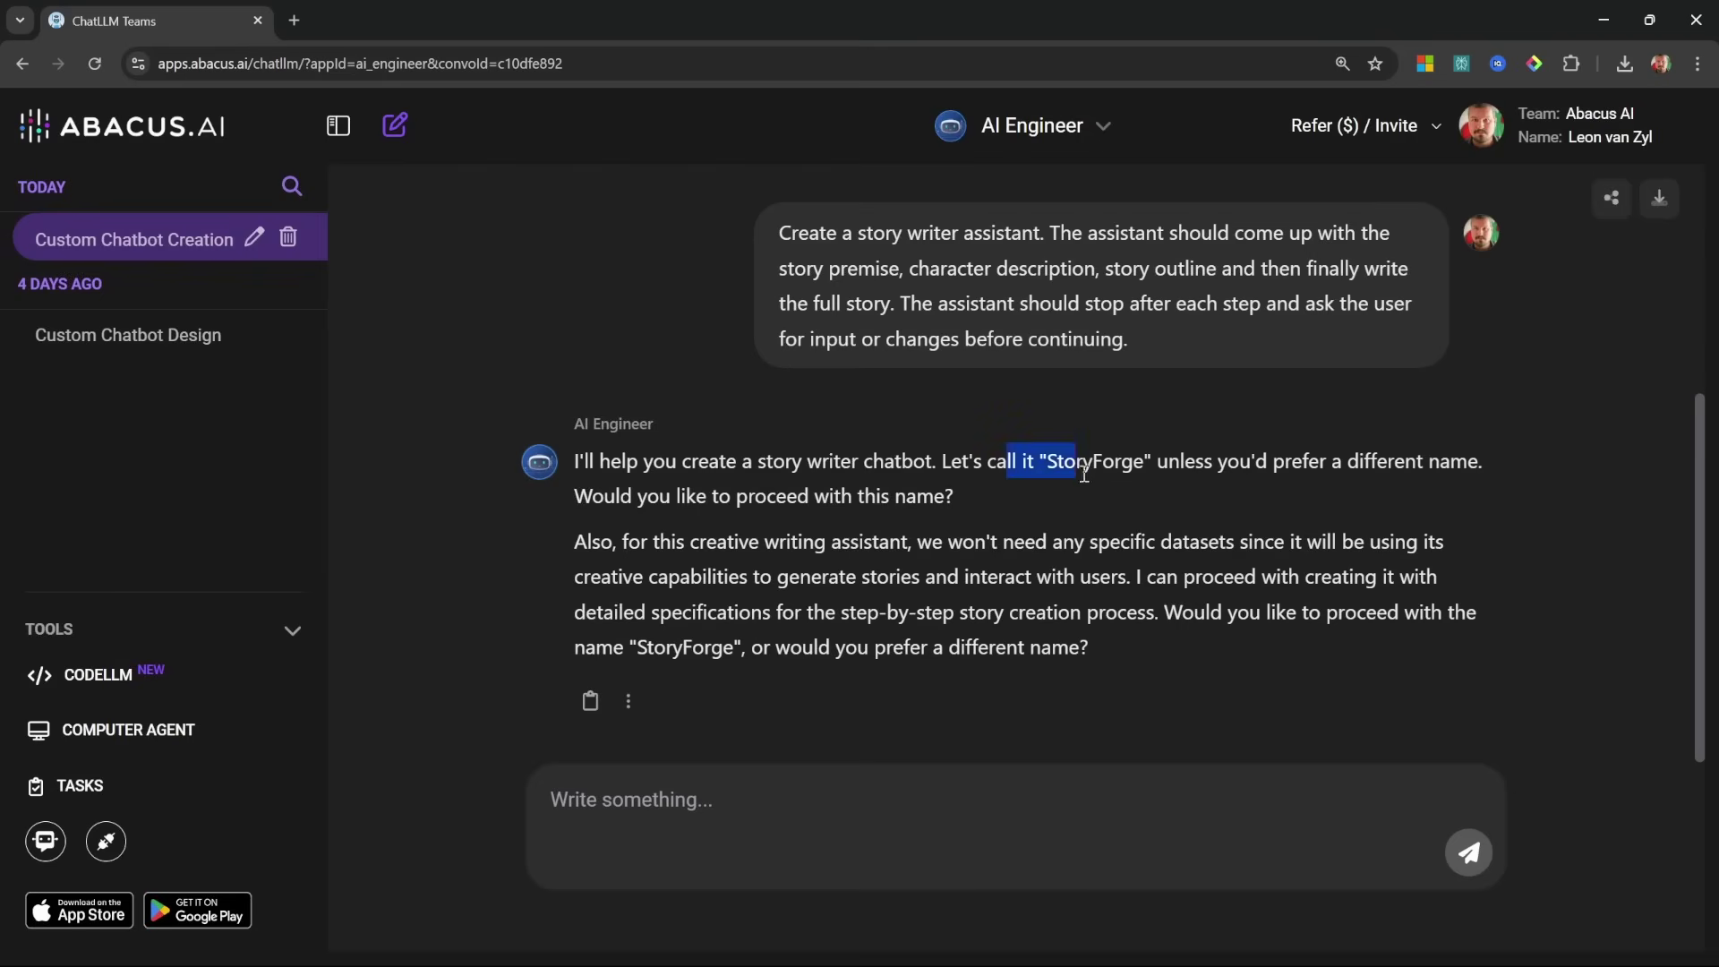
Step: Approve the suggested StoryForge name so AI Engineer trains and deploys the bot
{"action": "left_click_drag", "start_coordinate": [1009, 473], "coordinate": [1160, 473]}
{"action": "left_click", "coordinate": [1260, 479]}
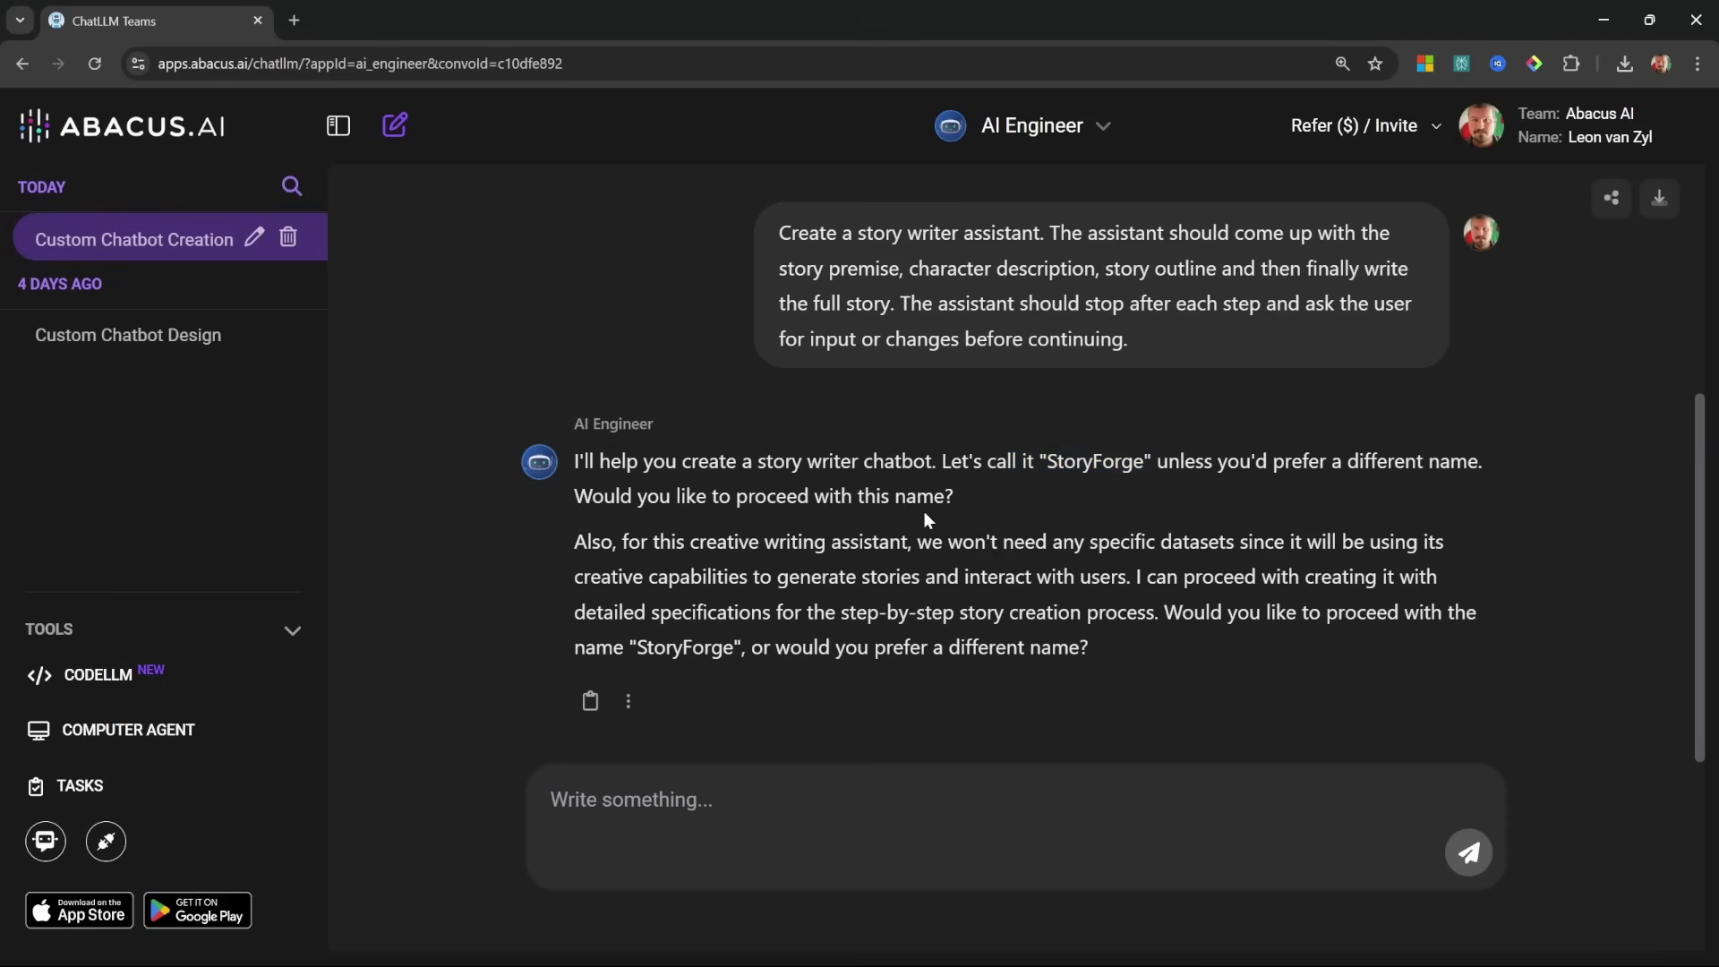
{"action": "left_click", "coordinate": [869, 795]}
{"action": "type", "text": "I like the name.  Please continue."}
{"action": "key", "text": "Return"}
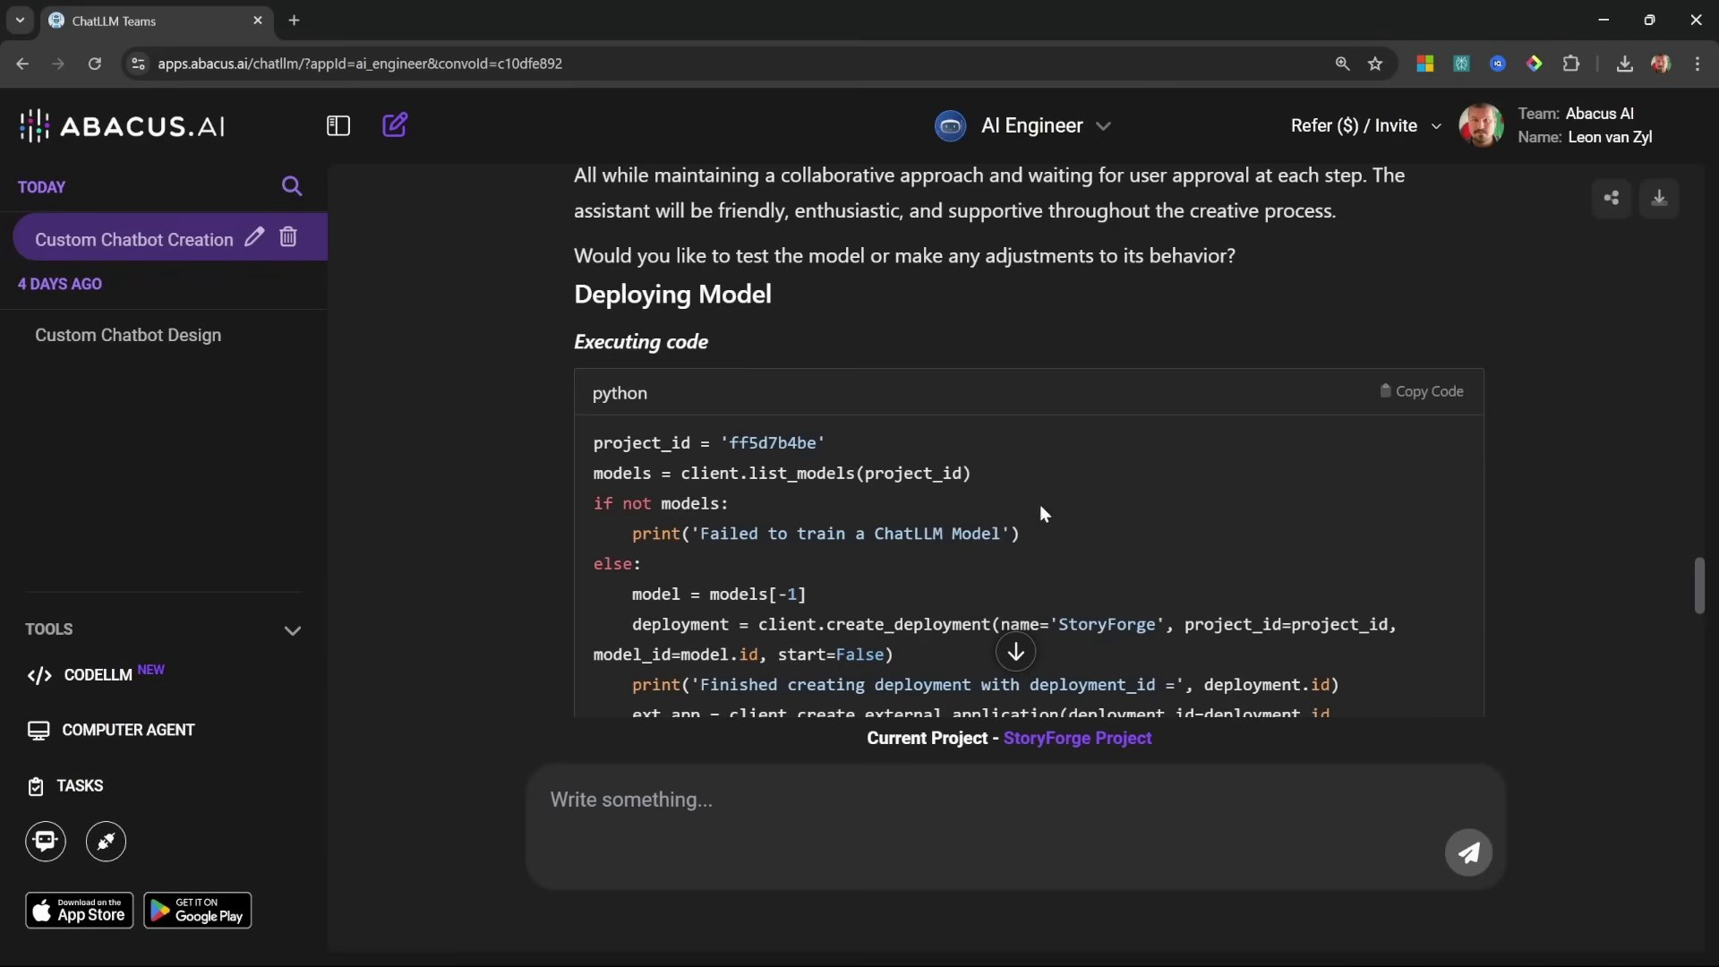
{"action": "scroll", "coordinate": [1252, 591], "scroll_direction": "down", "scroll_amount": 8}
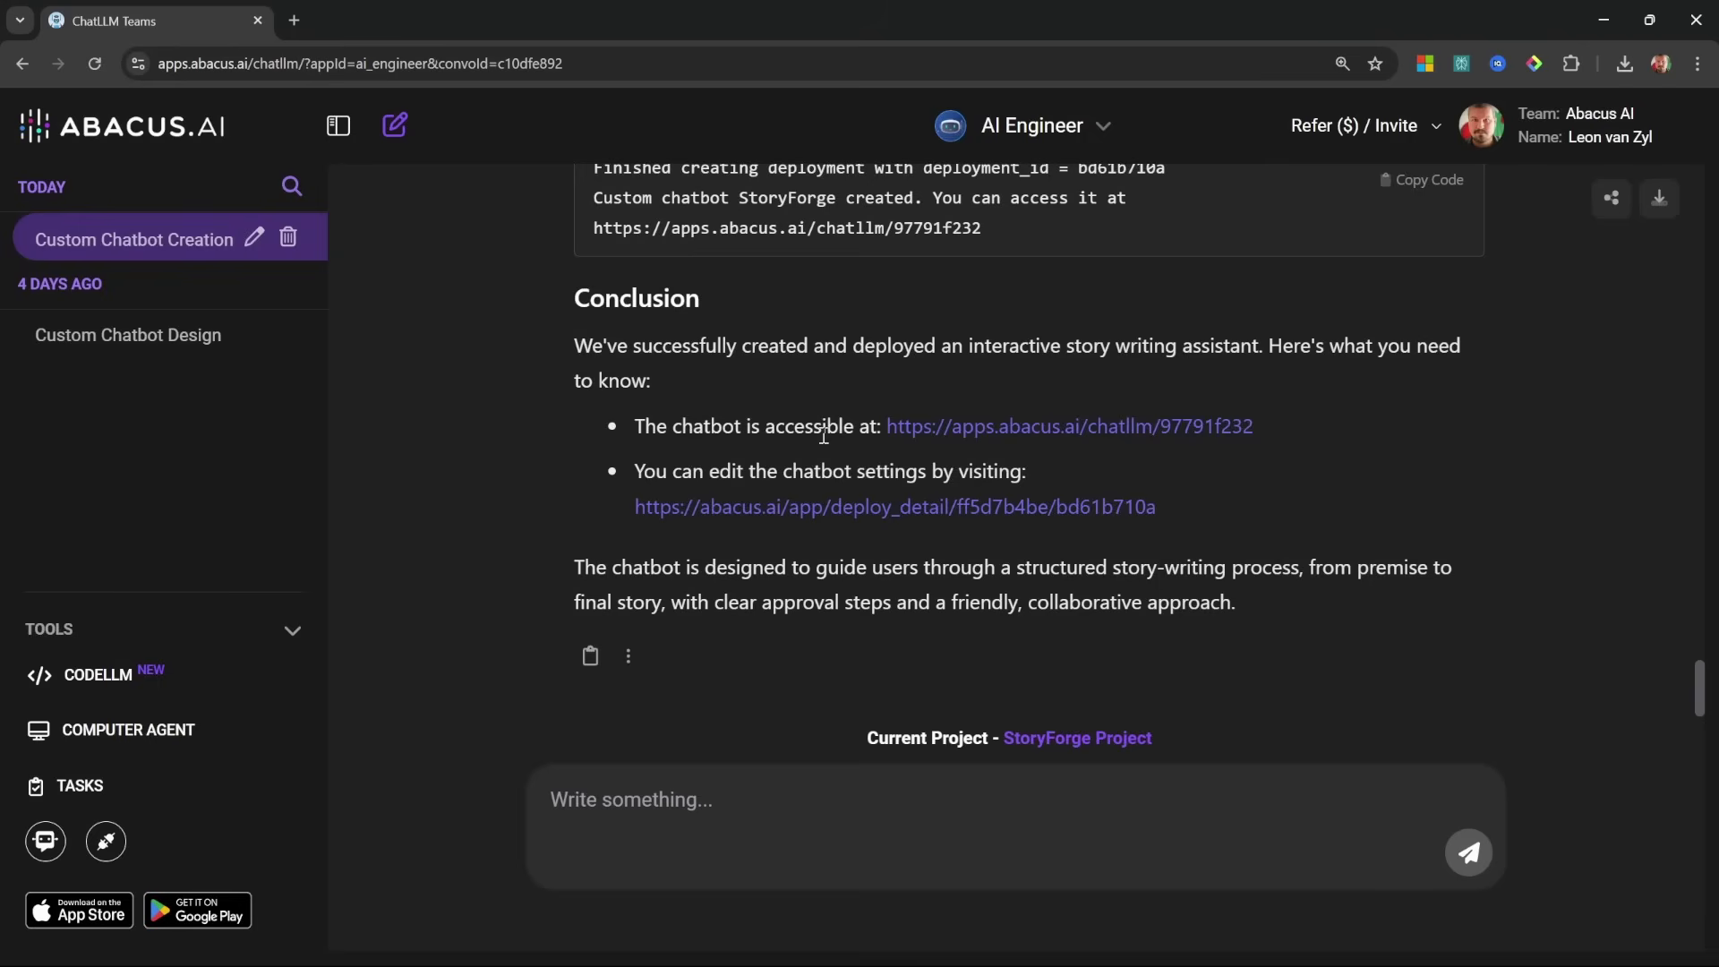
Step: Select StoryForge from Custom Bots and send the teenagers-in-a-cabin horror story request
{"action": "left_click", "coordinate": [1113, 127]}
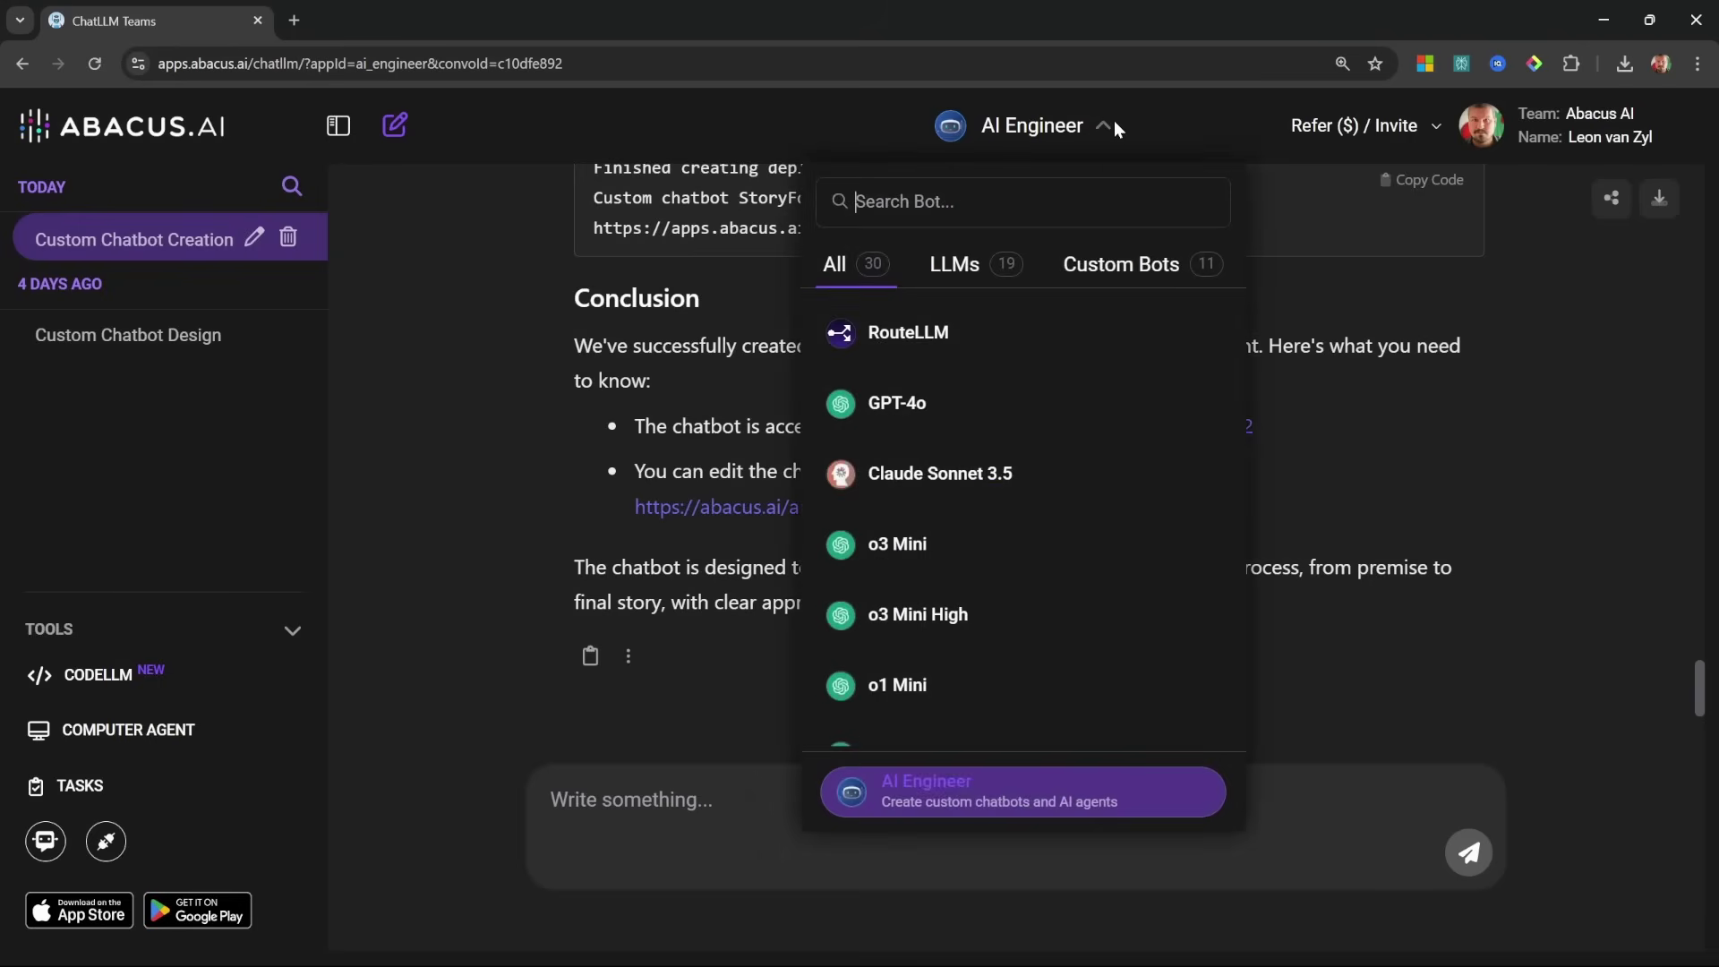
{"action": "left_click", "coordinate": [1136, 274]}
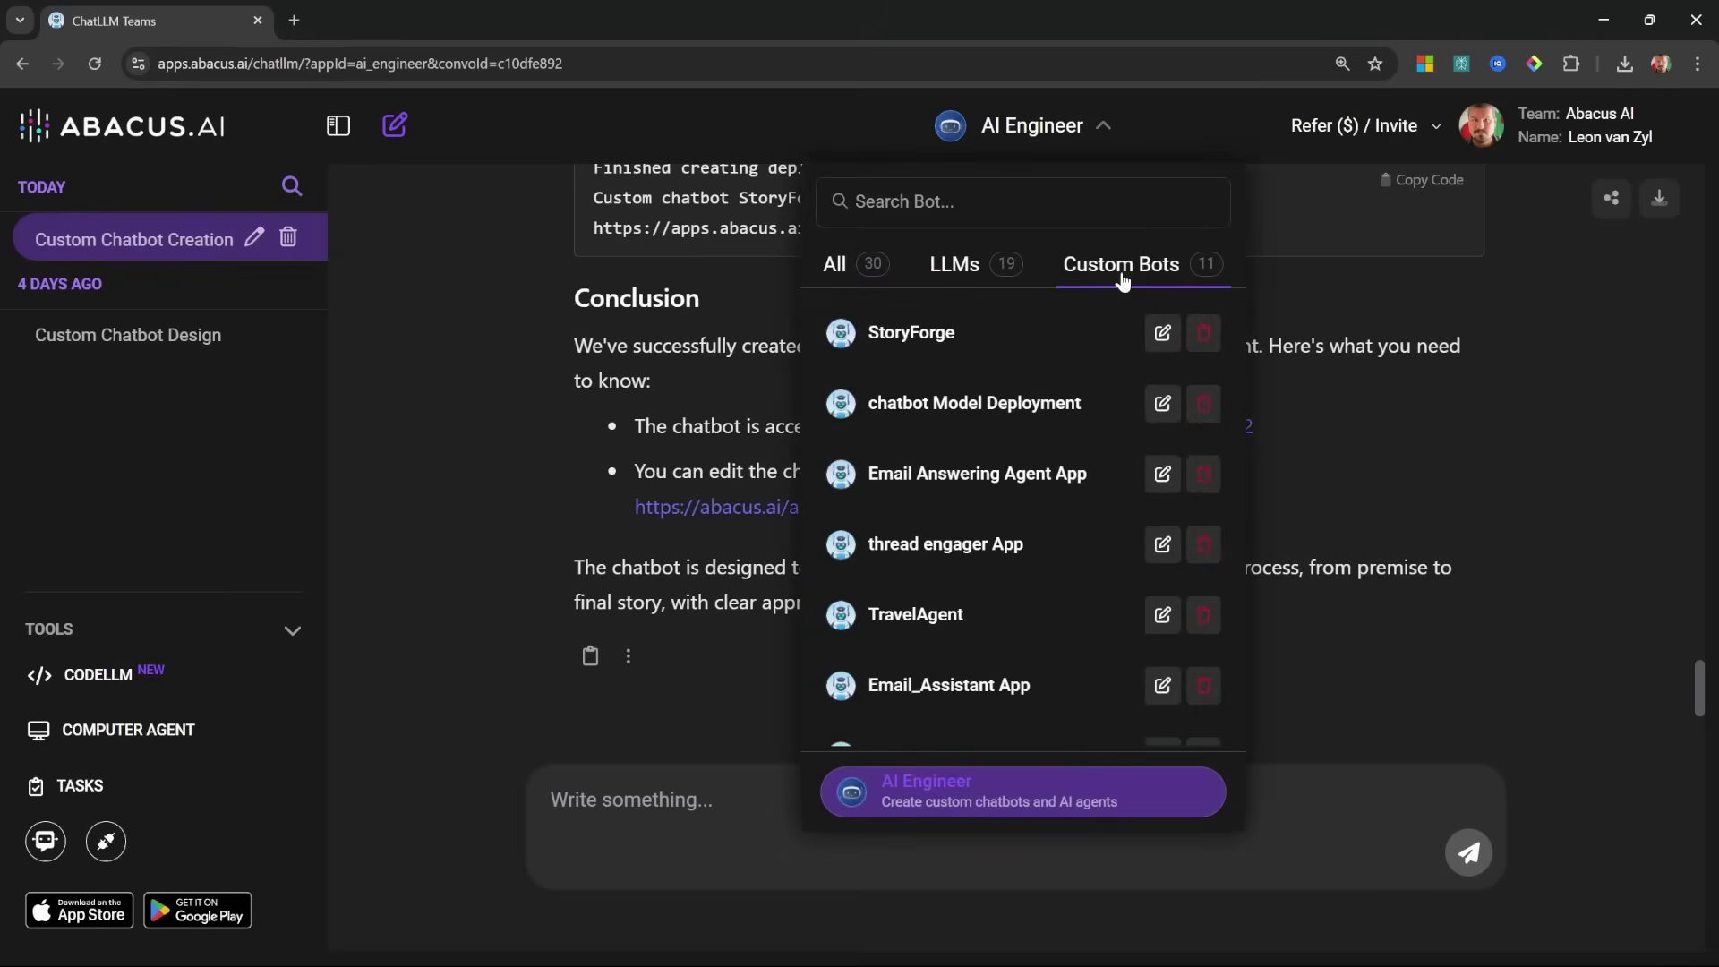
{"action": "left_click", "coordinate": [937, 351]}
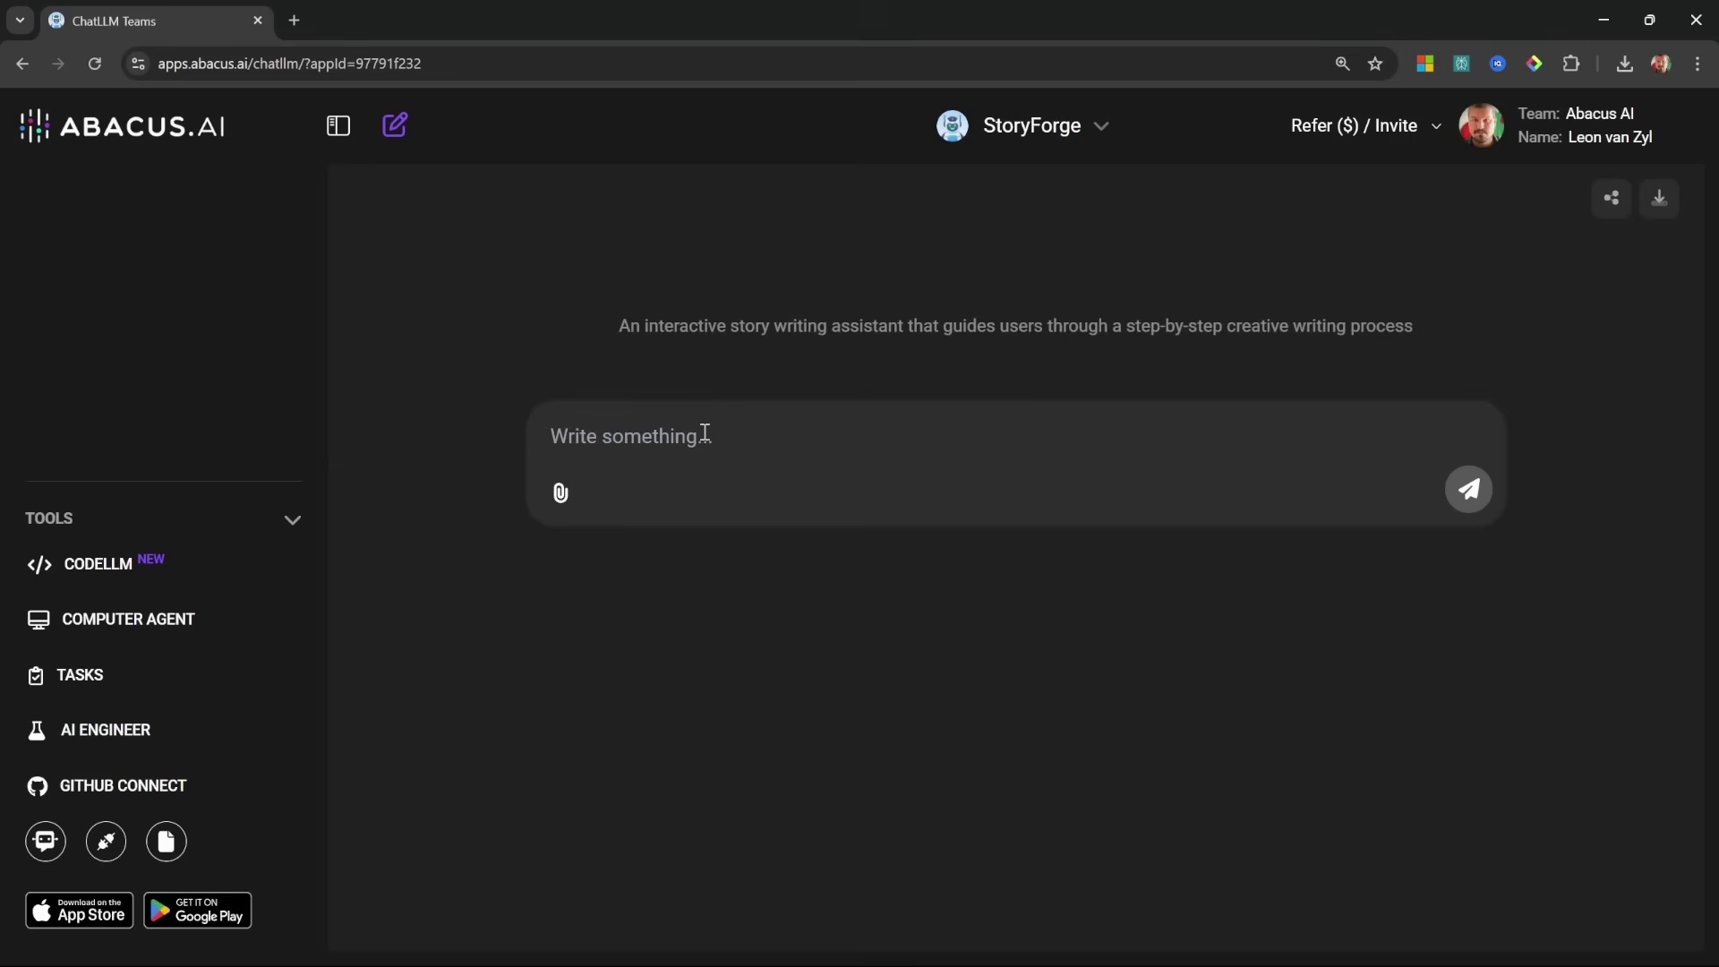
{"action": "type", "text": "Write a horror story about a group of teenagers and a cabin in the woods."}
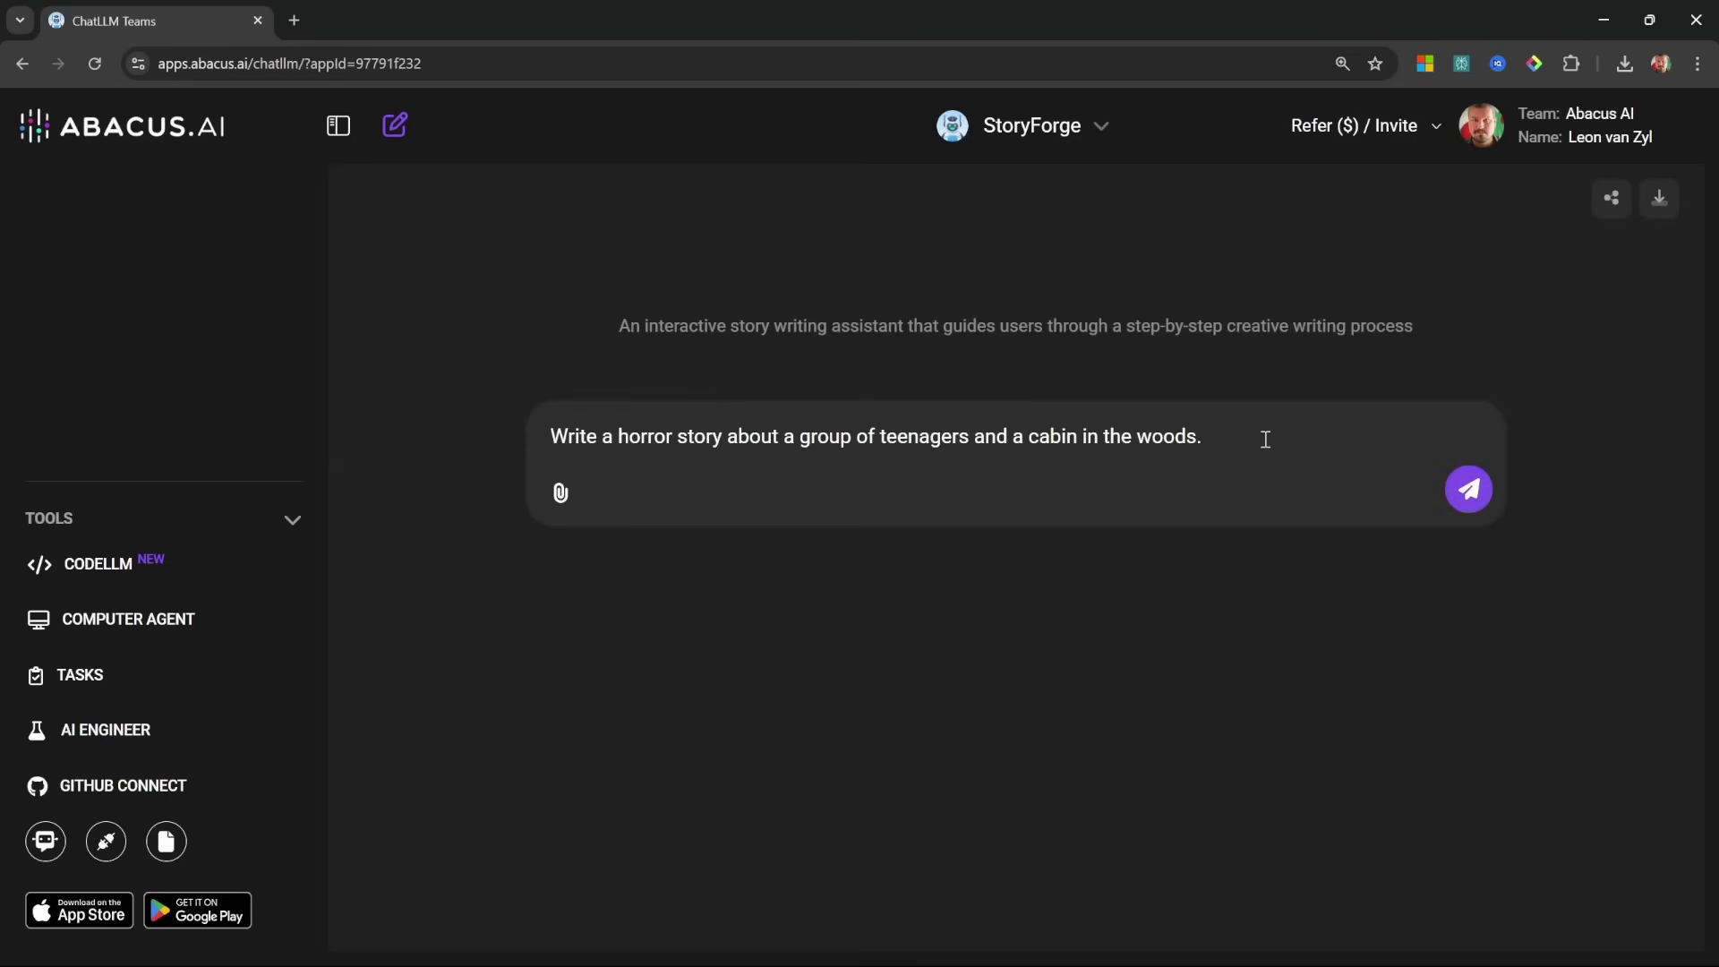
{"action": "left_click", "coordinate": [1469, 489]}
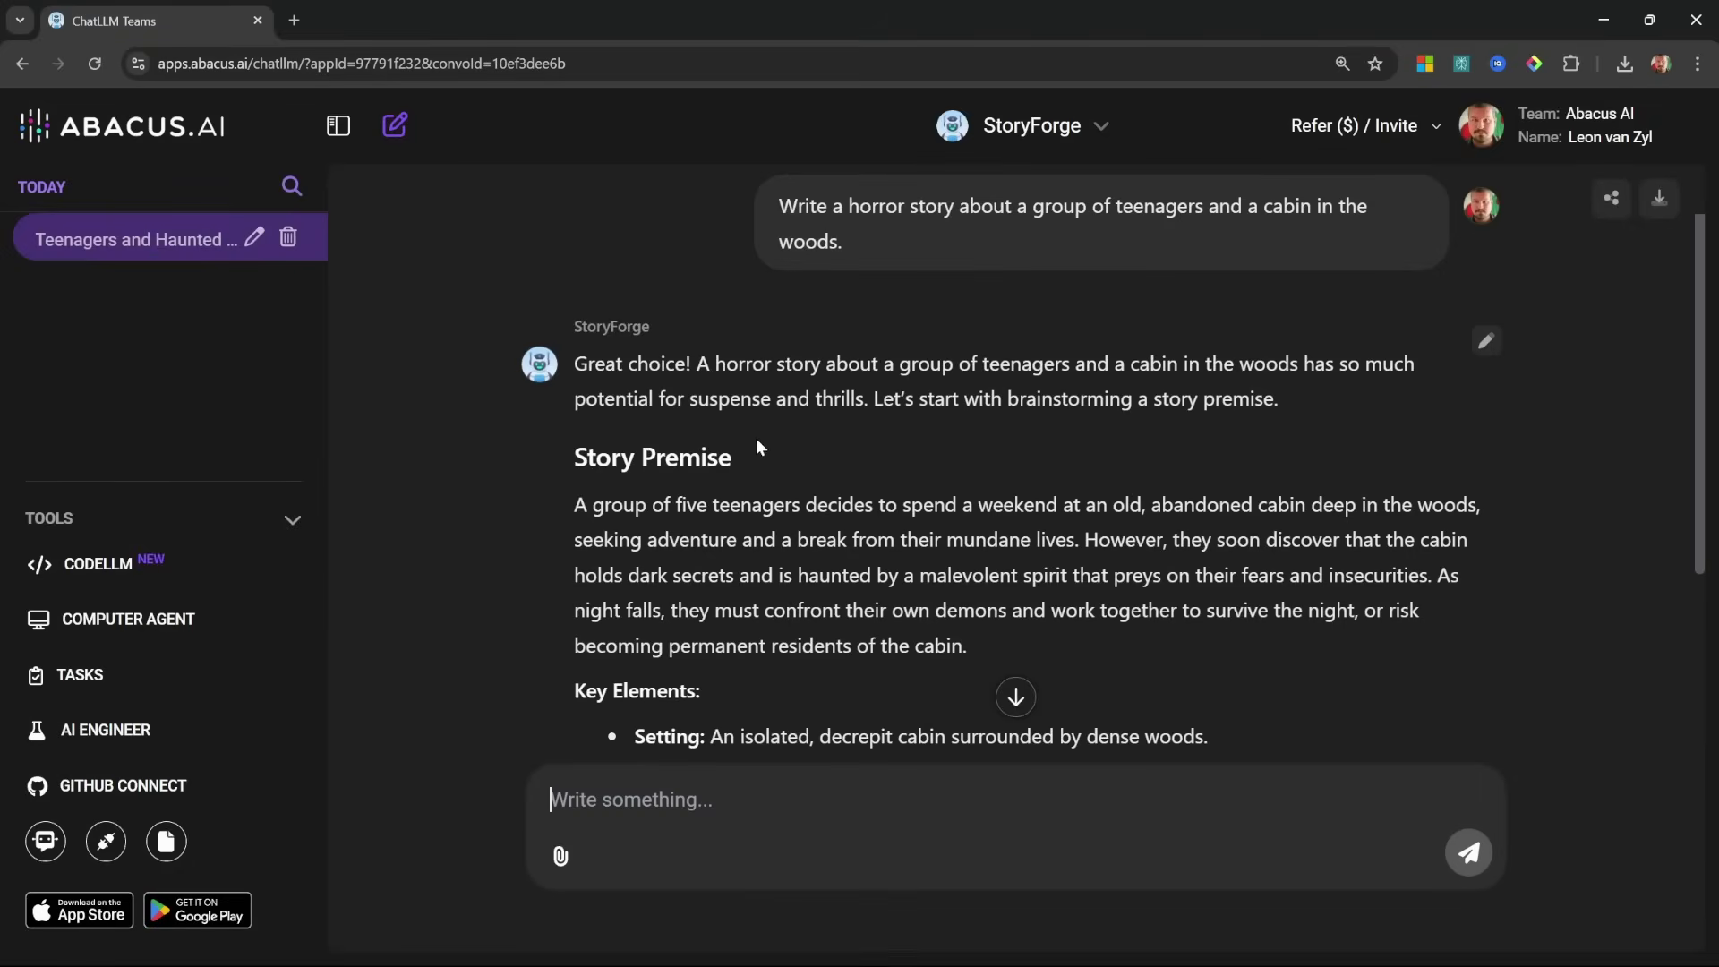
{"action": "scroll", "coordinate": [736, 469], "scroll_direction": "down", "scroll_amount": 2}
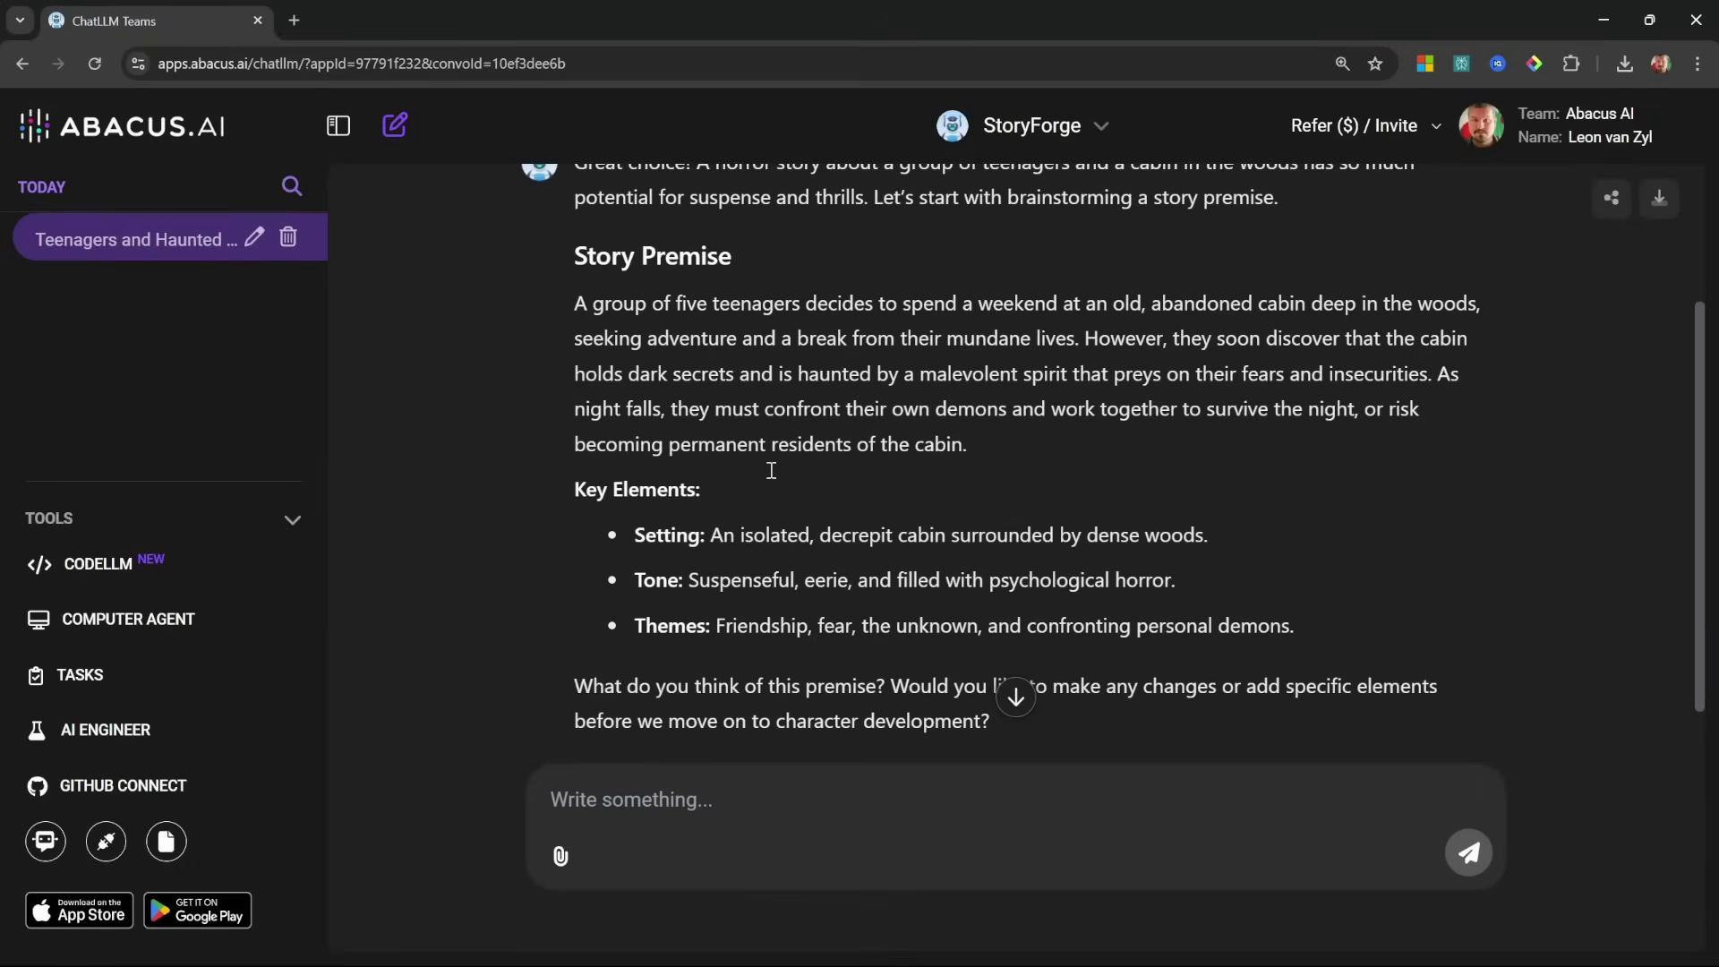
{"action": "scroll", "coordinate": [770, 469], "scroll_direction": "down", "scroll_amount": 1}
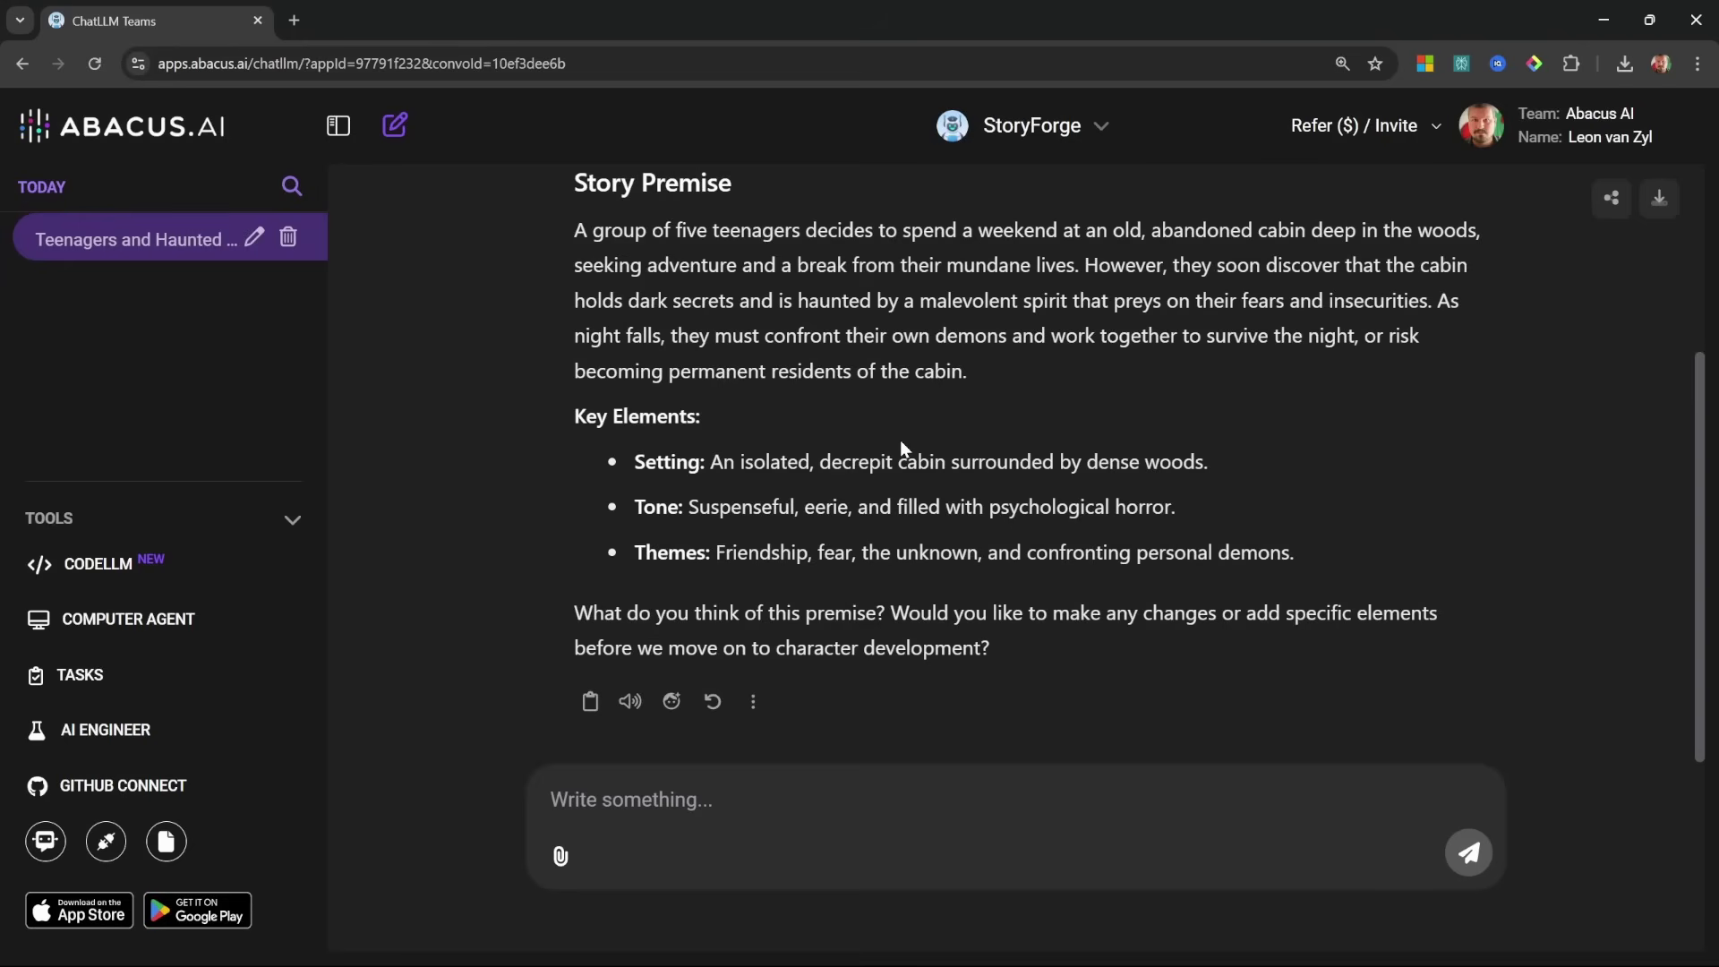
Step: Browse the All and Custom Bots lists, then select GPT-4o for a fresh chat
{"action": "left_click", "coordinate": [1032, 125]}
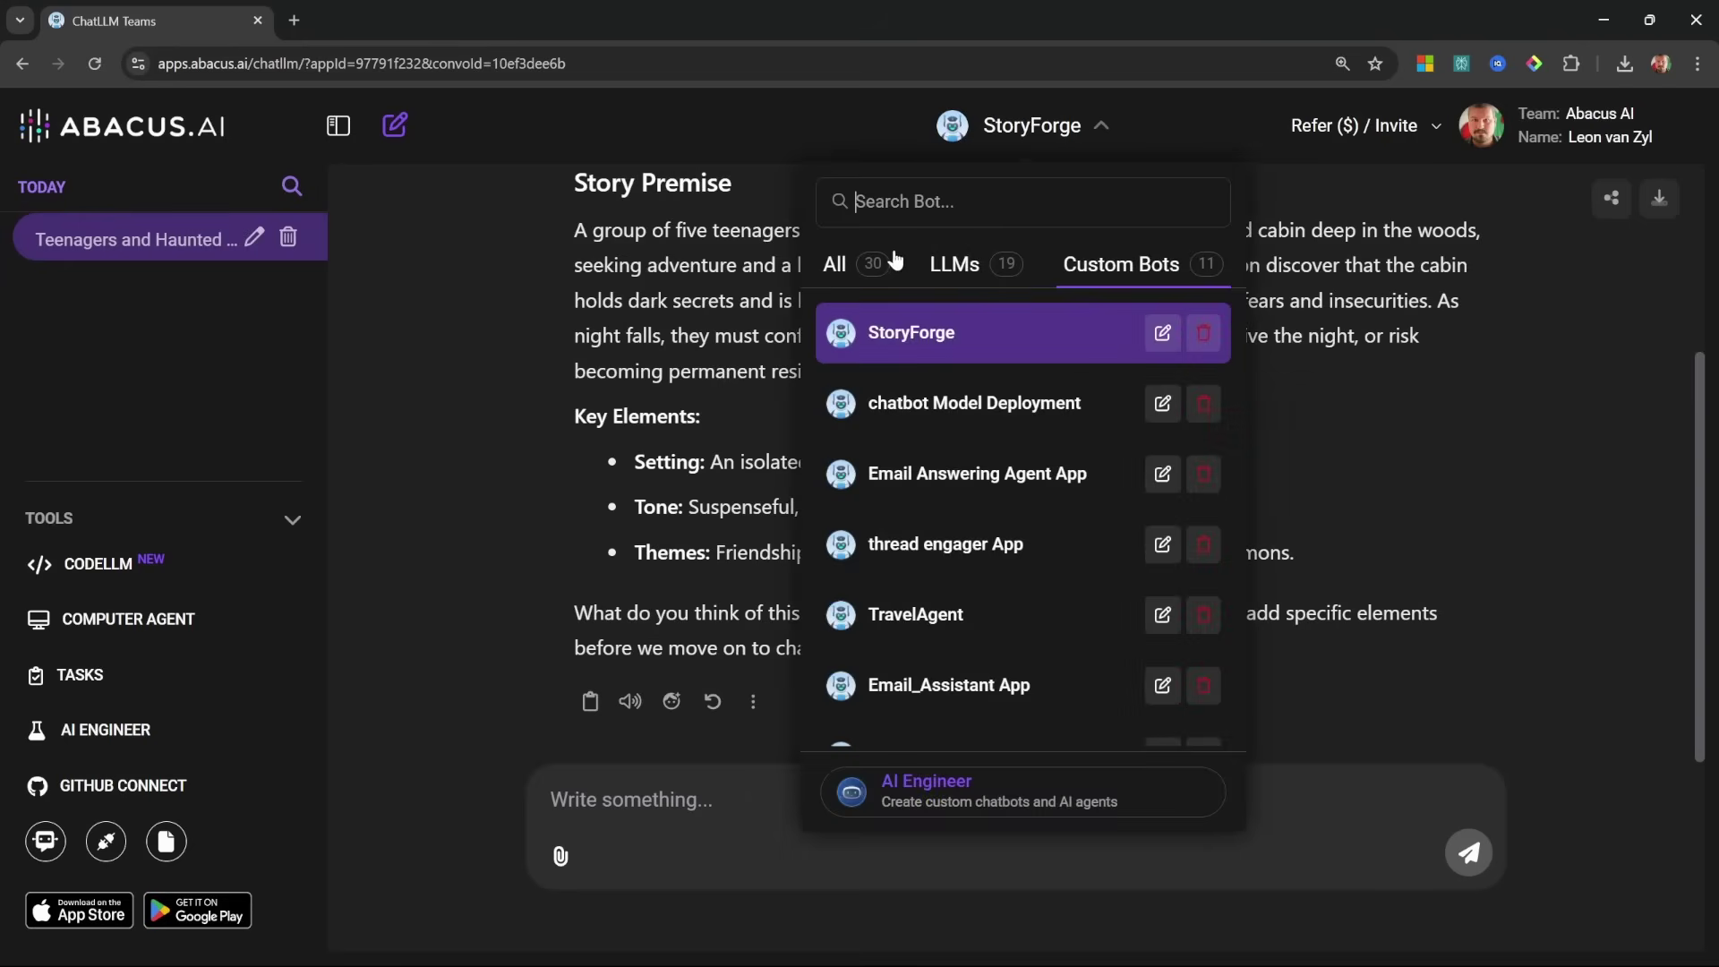
{"action": "left_click", "coordinate": [837, 264]}
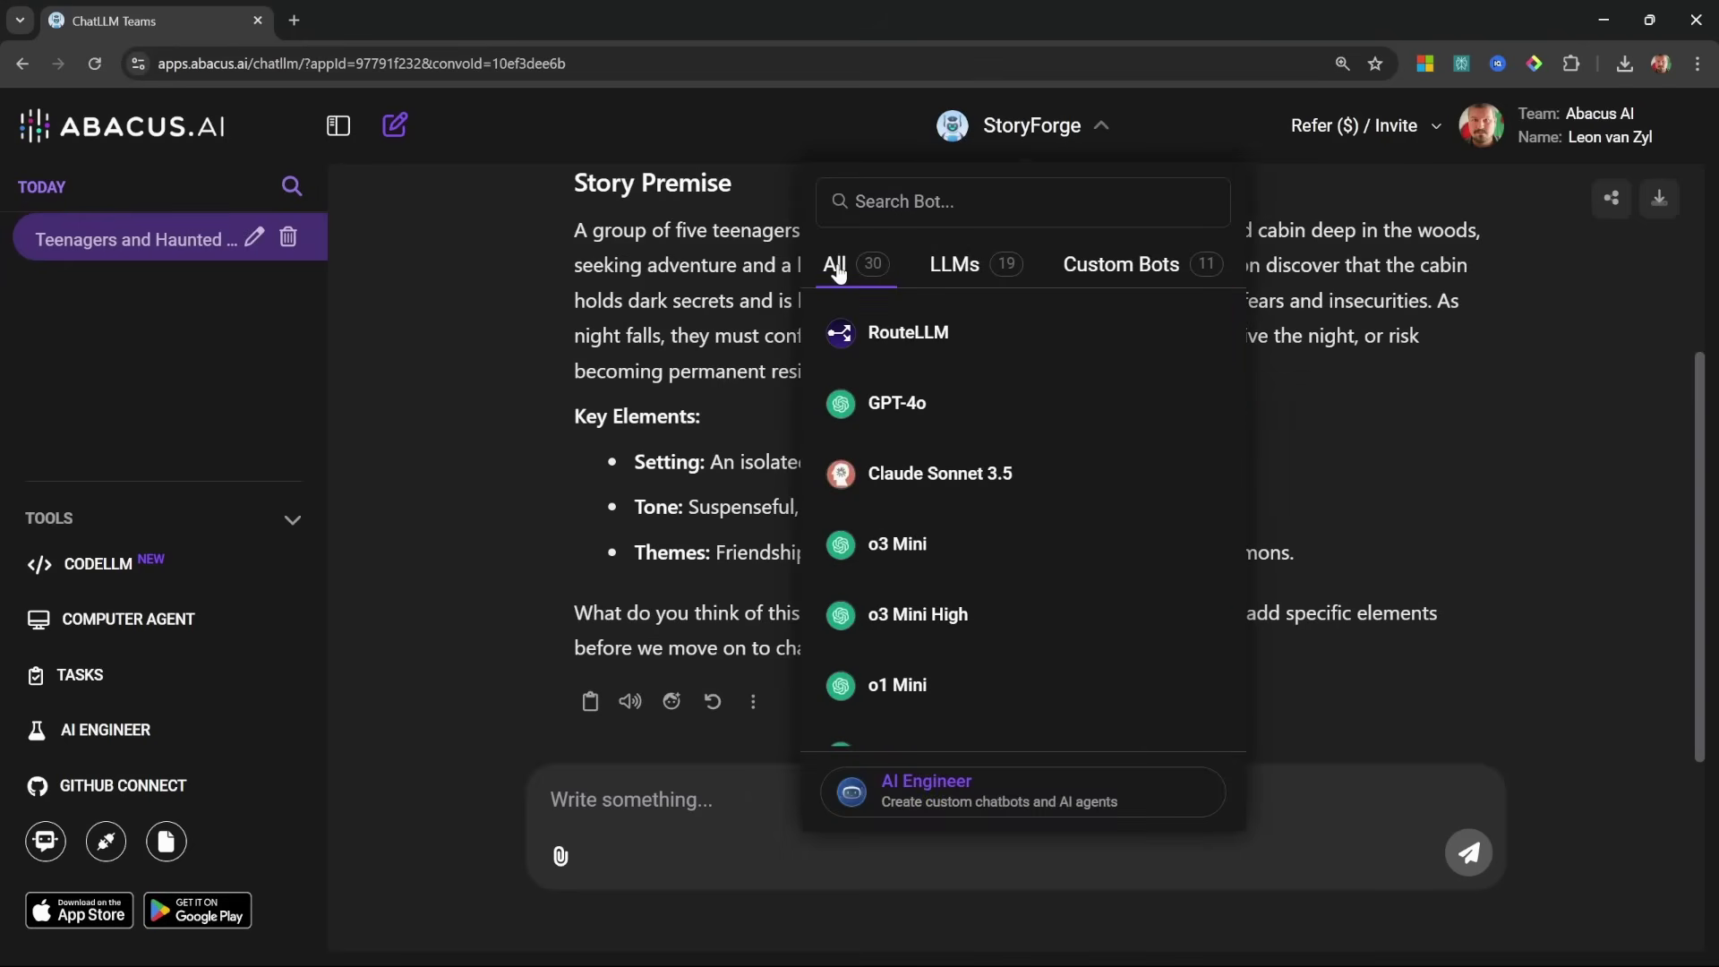
{"action": "scroll", "coordinate": [1083, 391], "scroll_direction": "down", "scroll_amount": 1}
{"action": "scroll", "coordinate": [1083, 390], "scroll_direction": "down", "scroll_amount": 1}
{"action": "scroll", "coordinate": [1085, 392], "scroll_direction": "down", "scroll_amount": 1}
{"action": "scroll", "coordinate": [1084, 390], "scroll_direction": "down", "scroll_amount": 2}
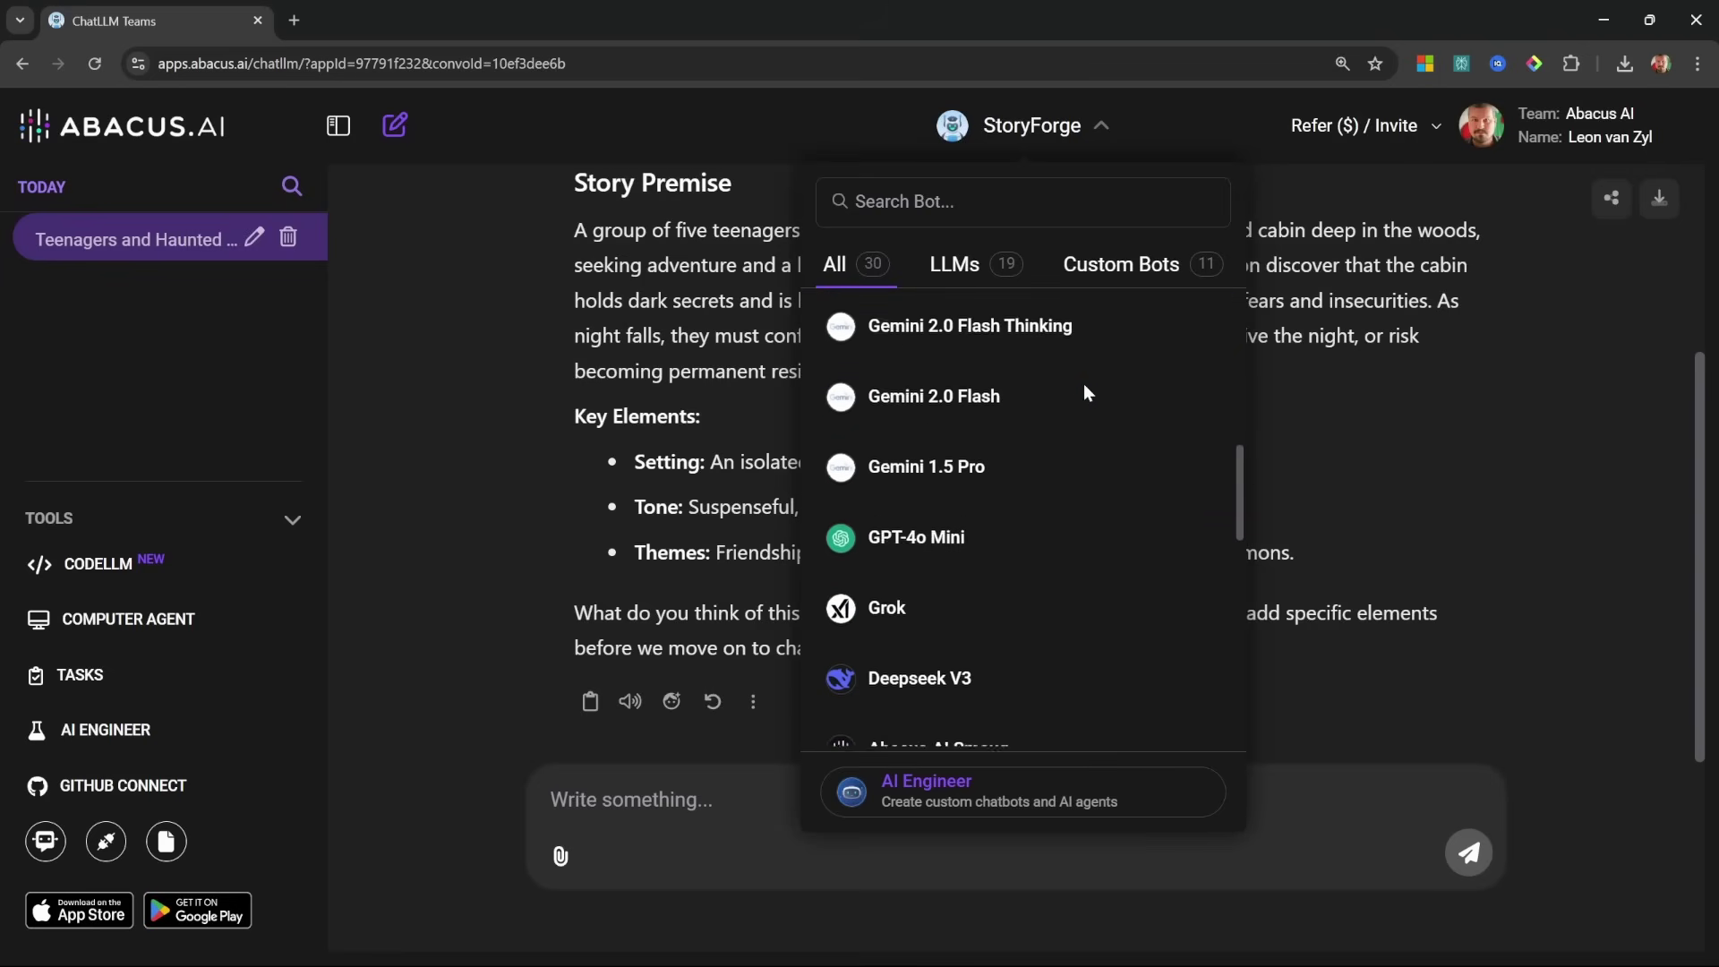
{"action": "scroll", "coordinate": [1084, 389], "scroll_direction": "down", "scroll_amount": 2}
{"action": "scroll", "coordinate": [1084, 390], "scroll_direction": "down", "scroll_amount": 2}
{"action": "scroll", "coordinate": [1098, 393], "scroll_direction": "down", "scroll_amount": 2}
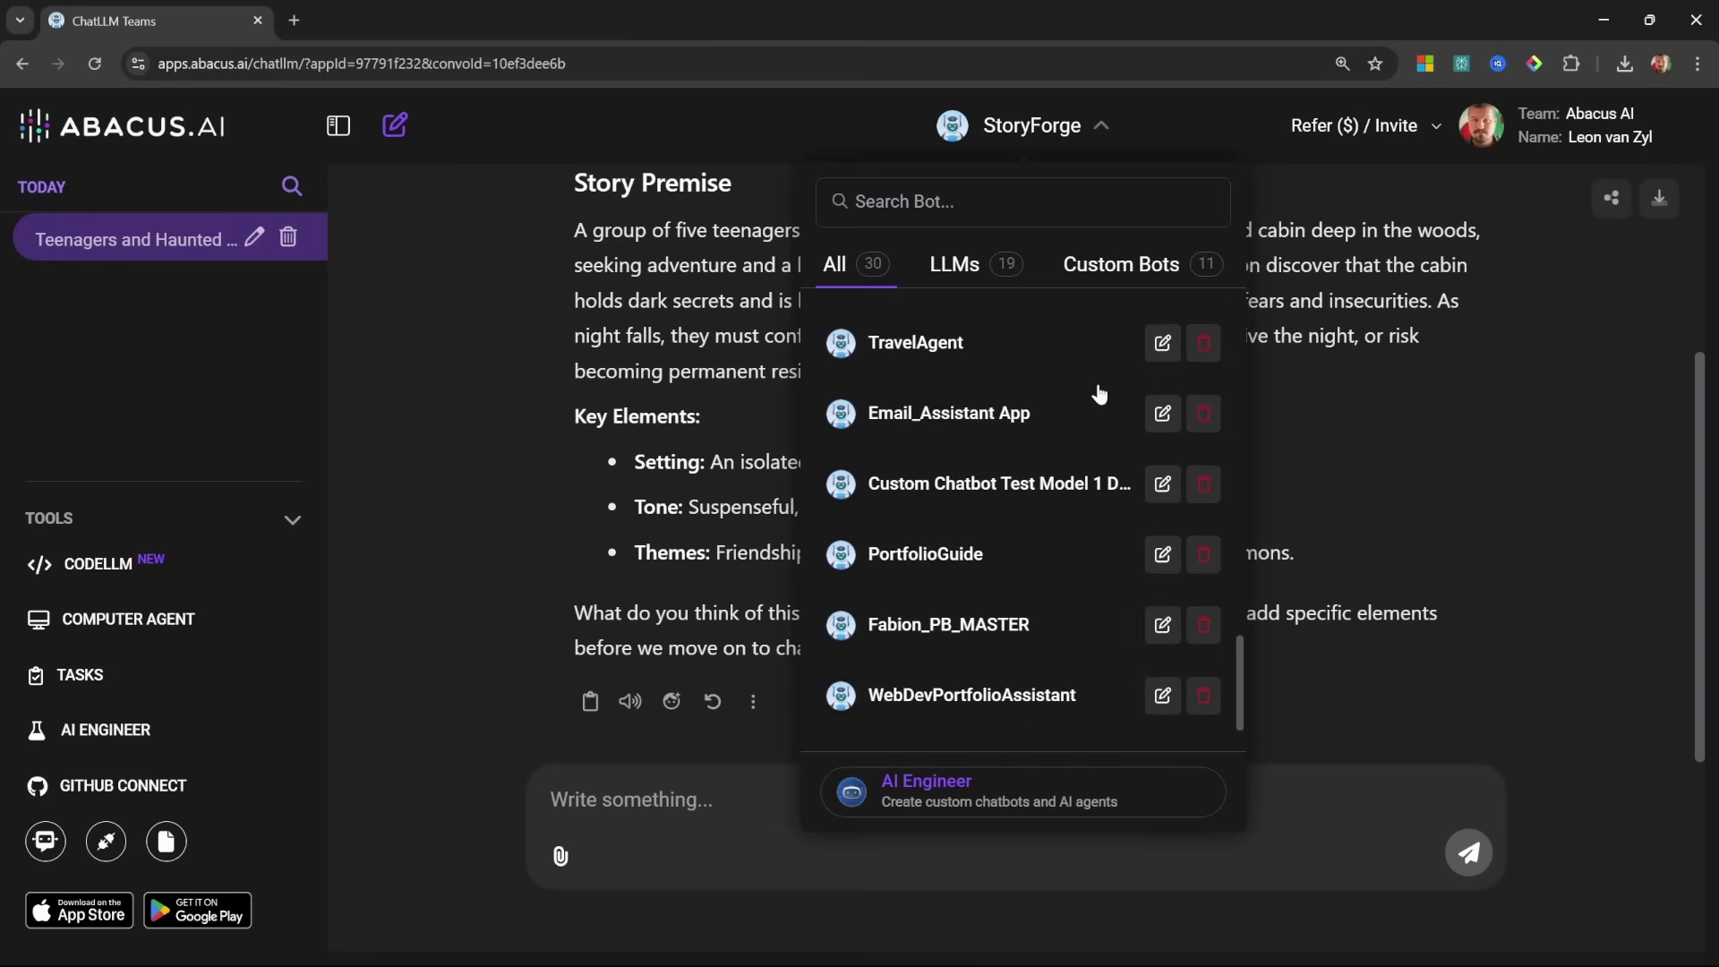
{"action": "left_click", "coordinate": [1121, 275]}
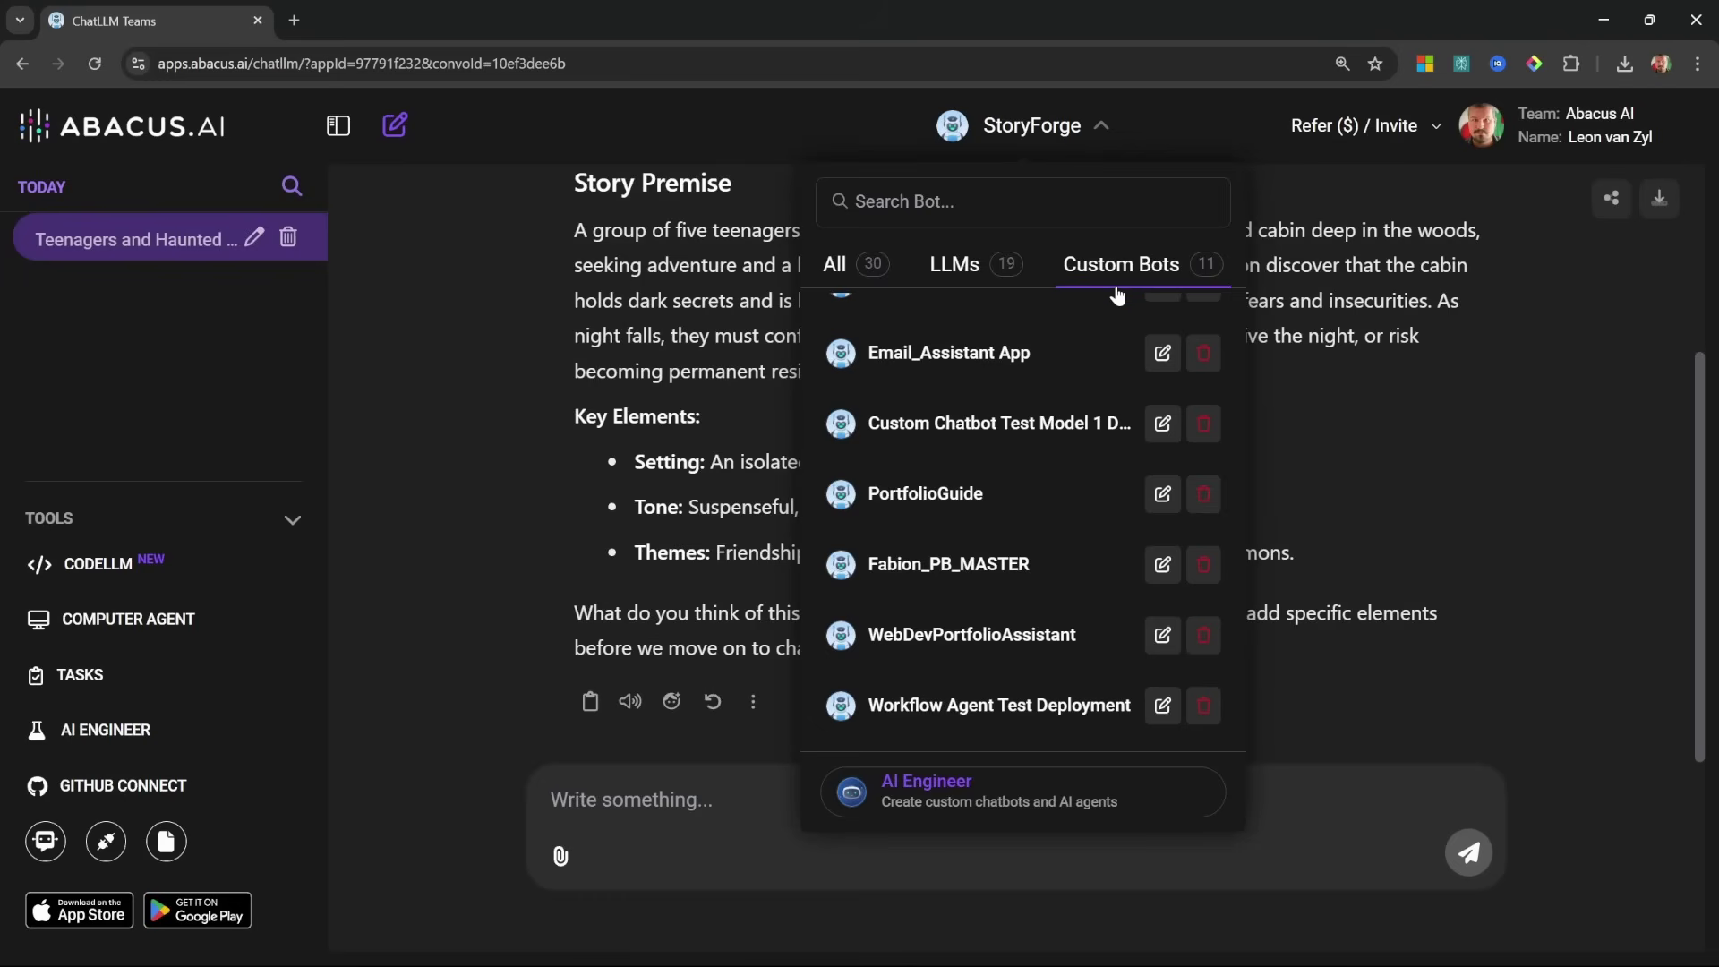
{"action": "left_click", "coordinate": [957, 393]}
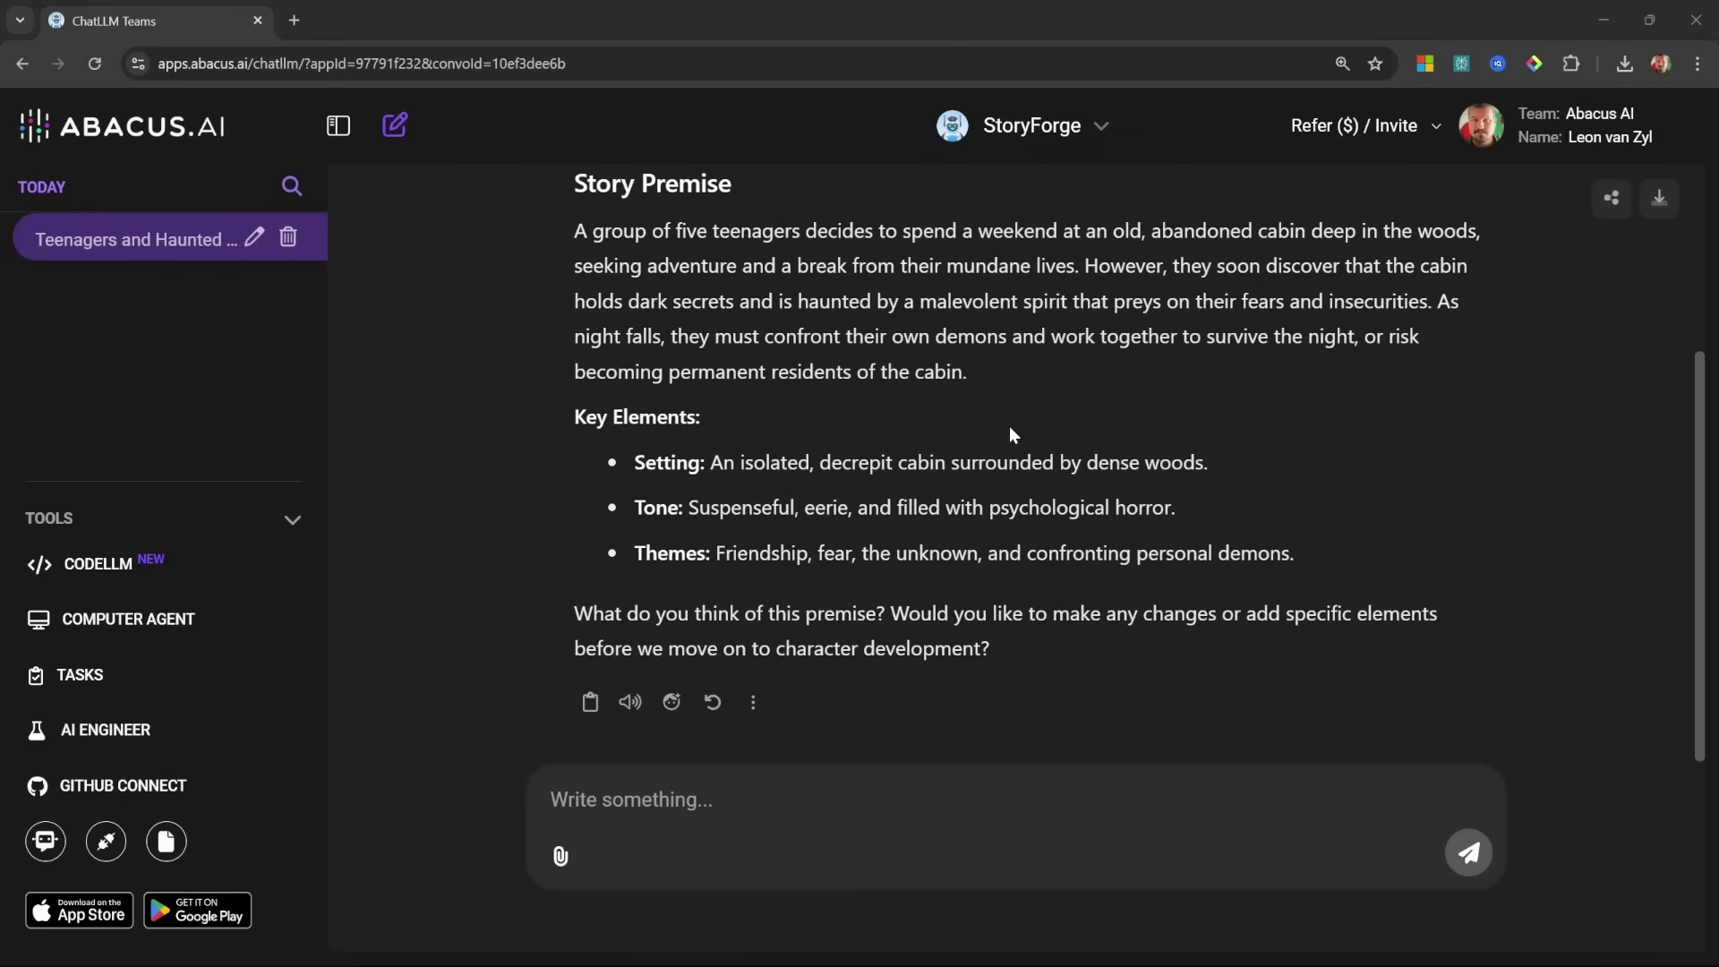
{"action": "left_click", "coordinate": [1094, 130]}
{"action": "left_click", "coordinate": [913, 398]}
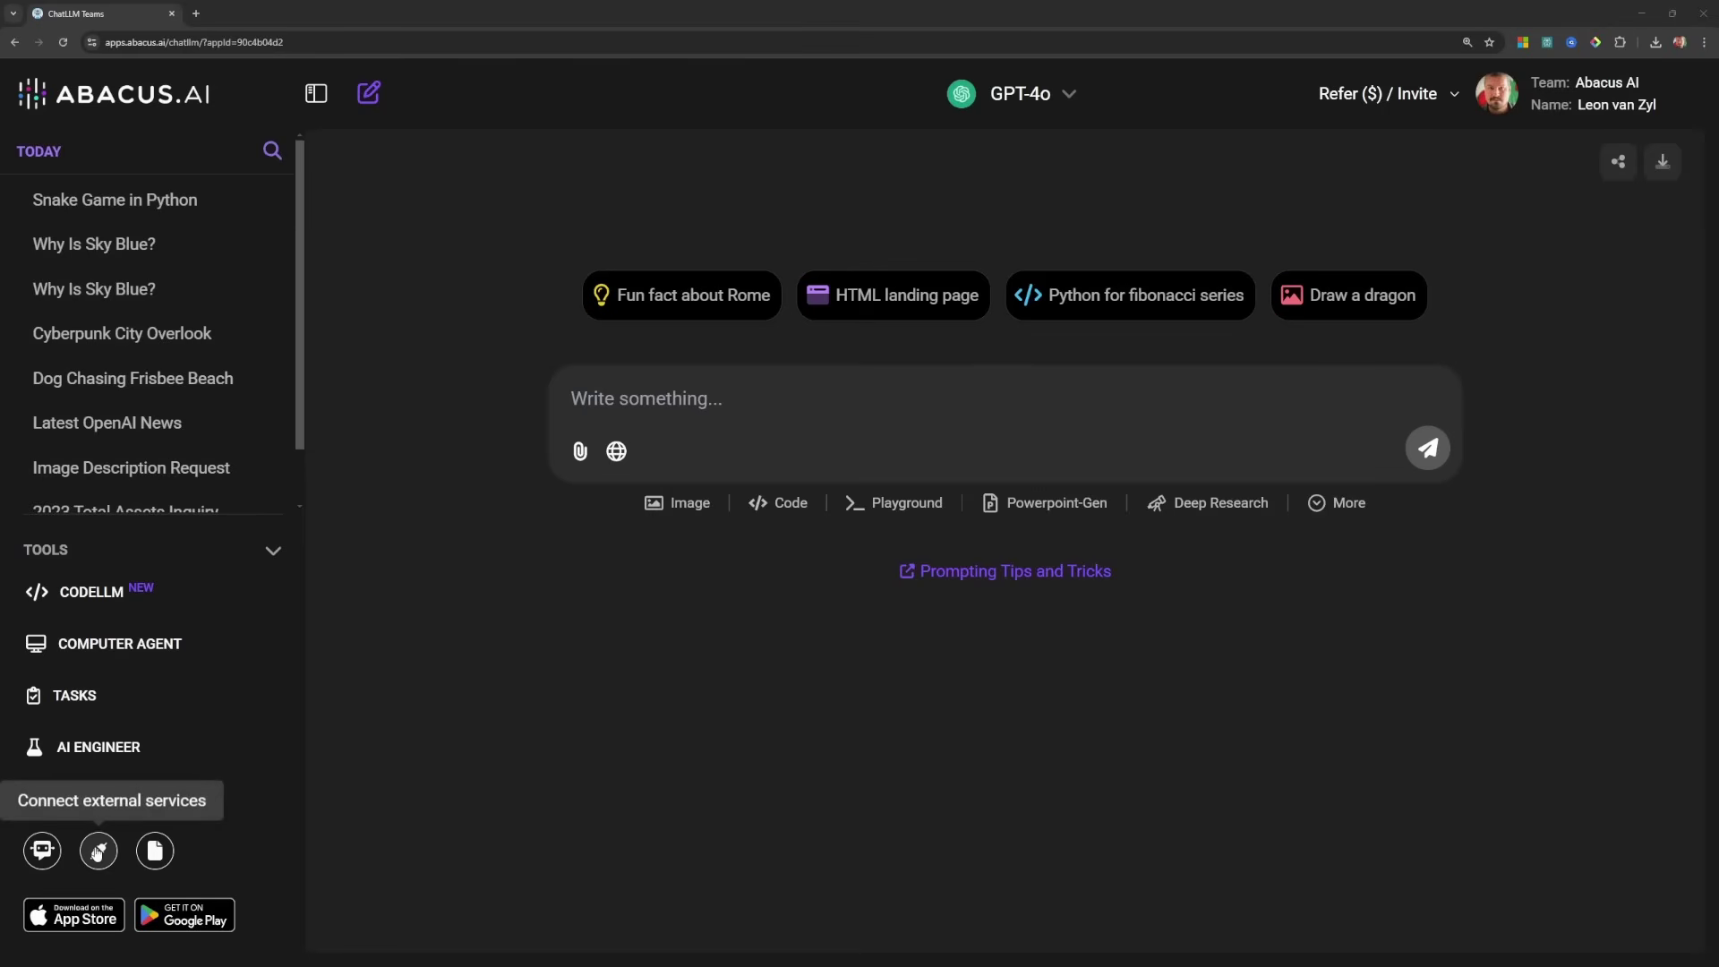
{"action": "left_click", "coordinate": [98, 849]}
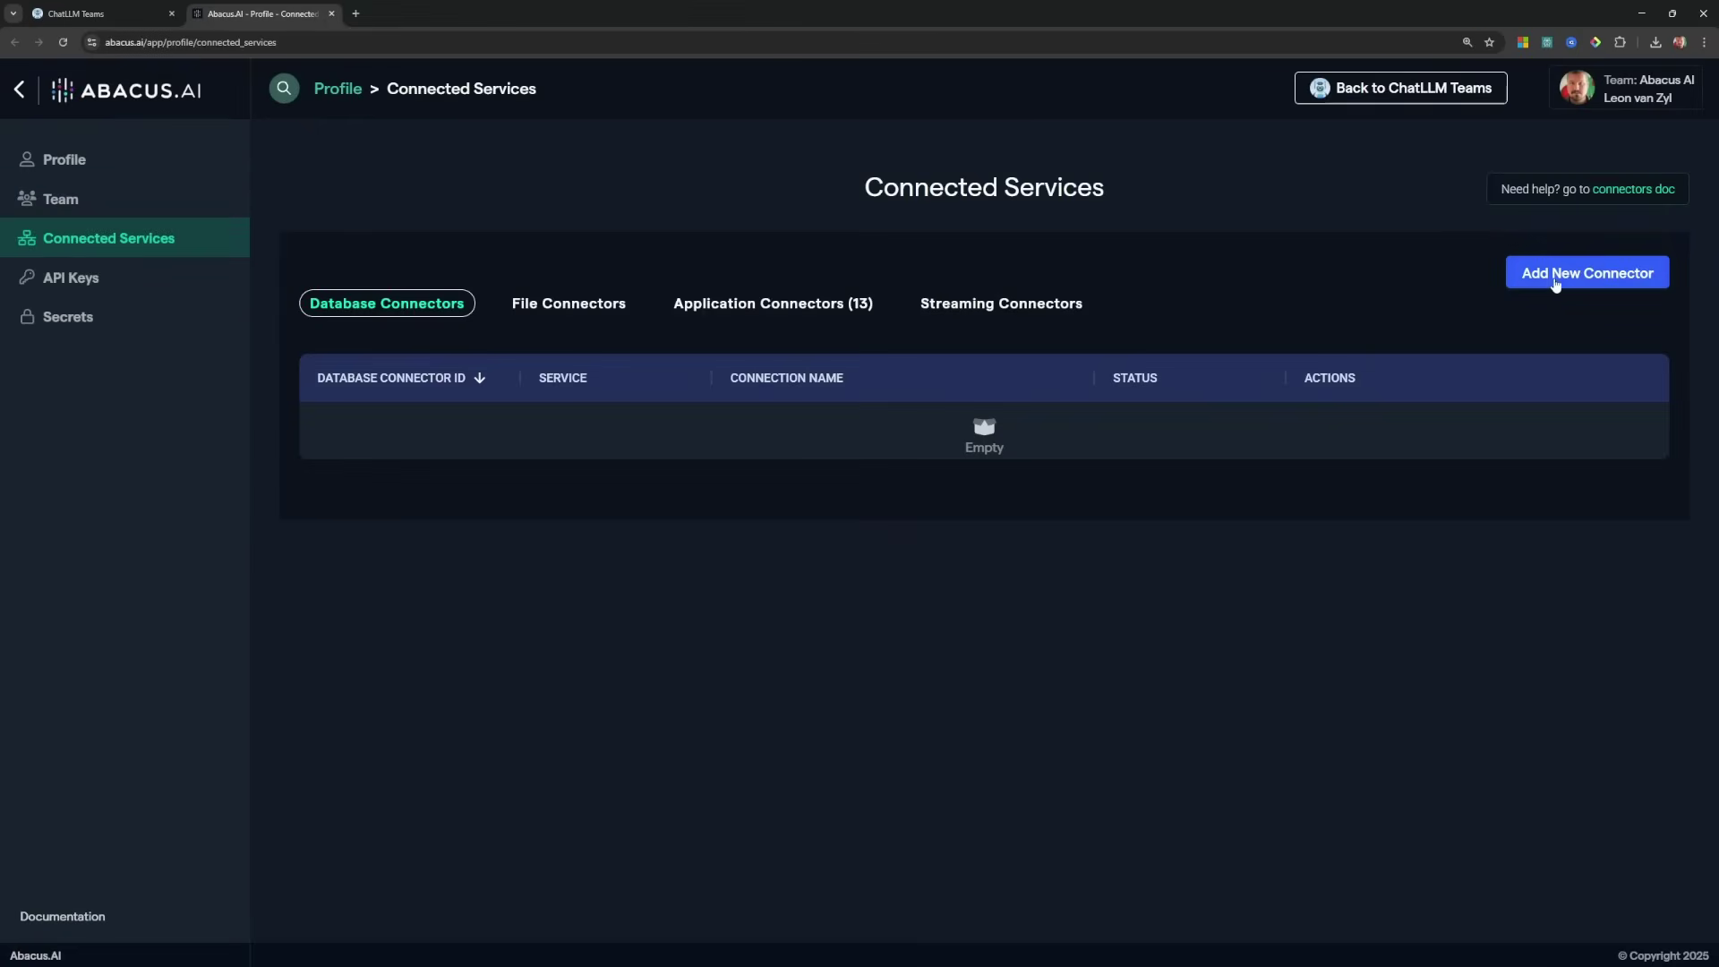
{"action": "left_click", "coordinate": [1556, 276]}
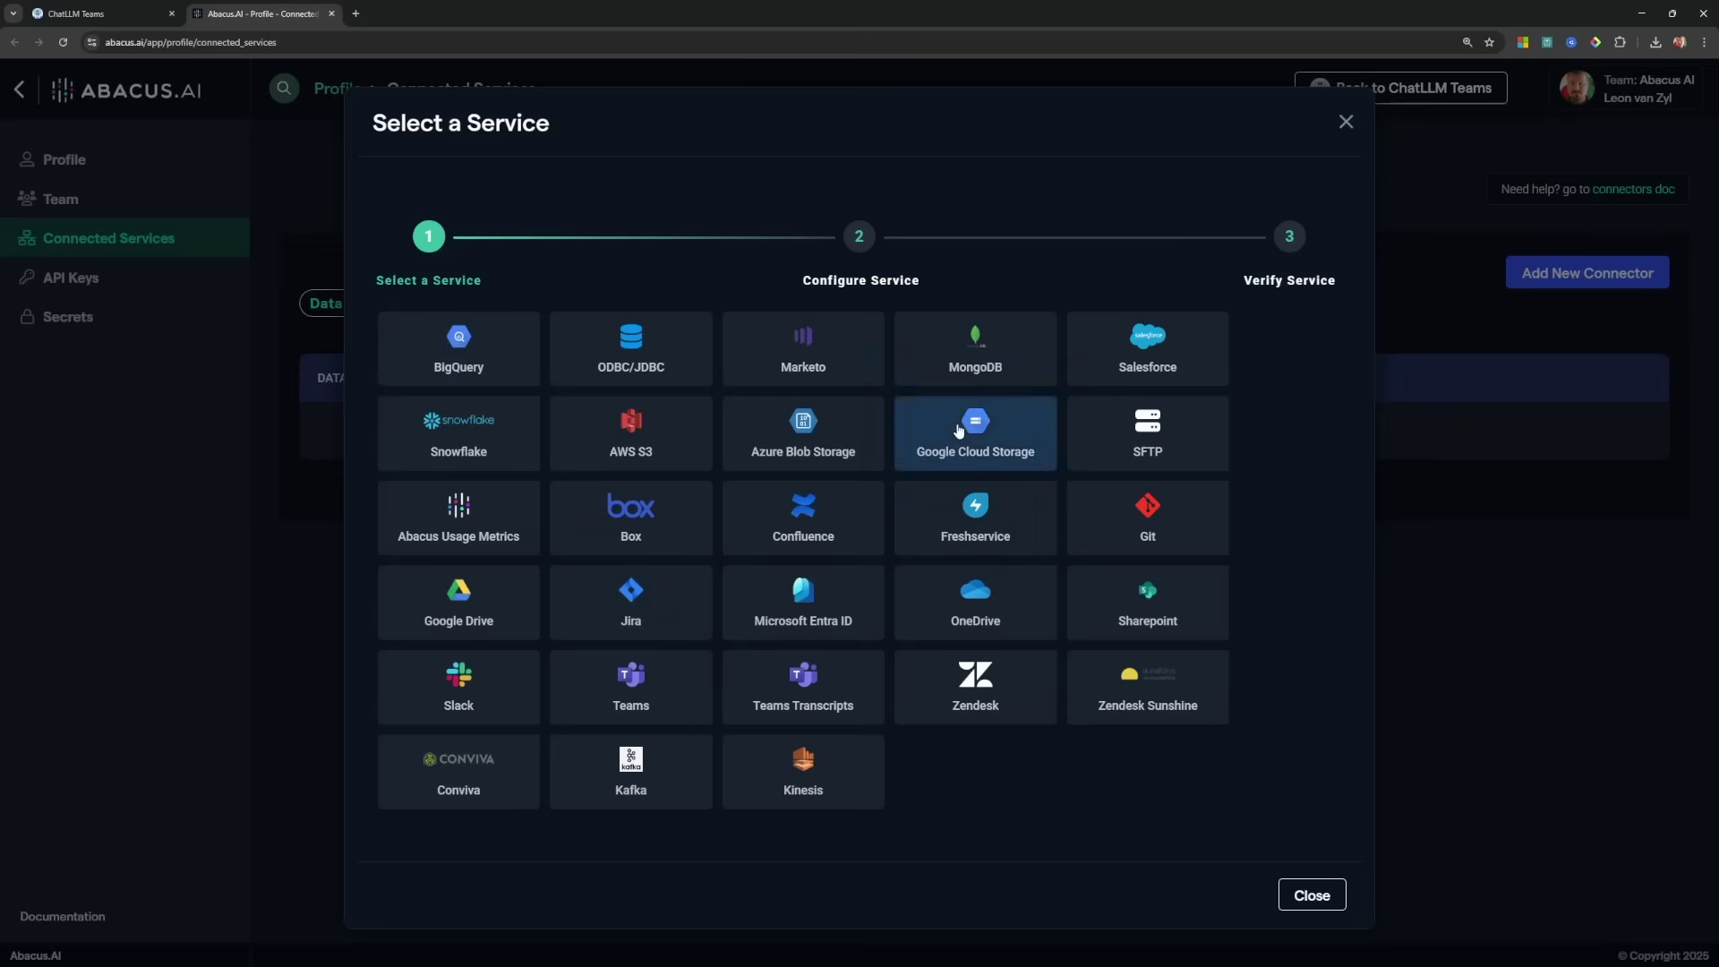
{"action": "key", "text": "ctrl+w"}
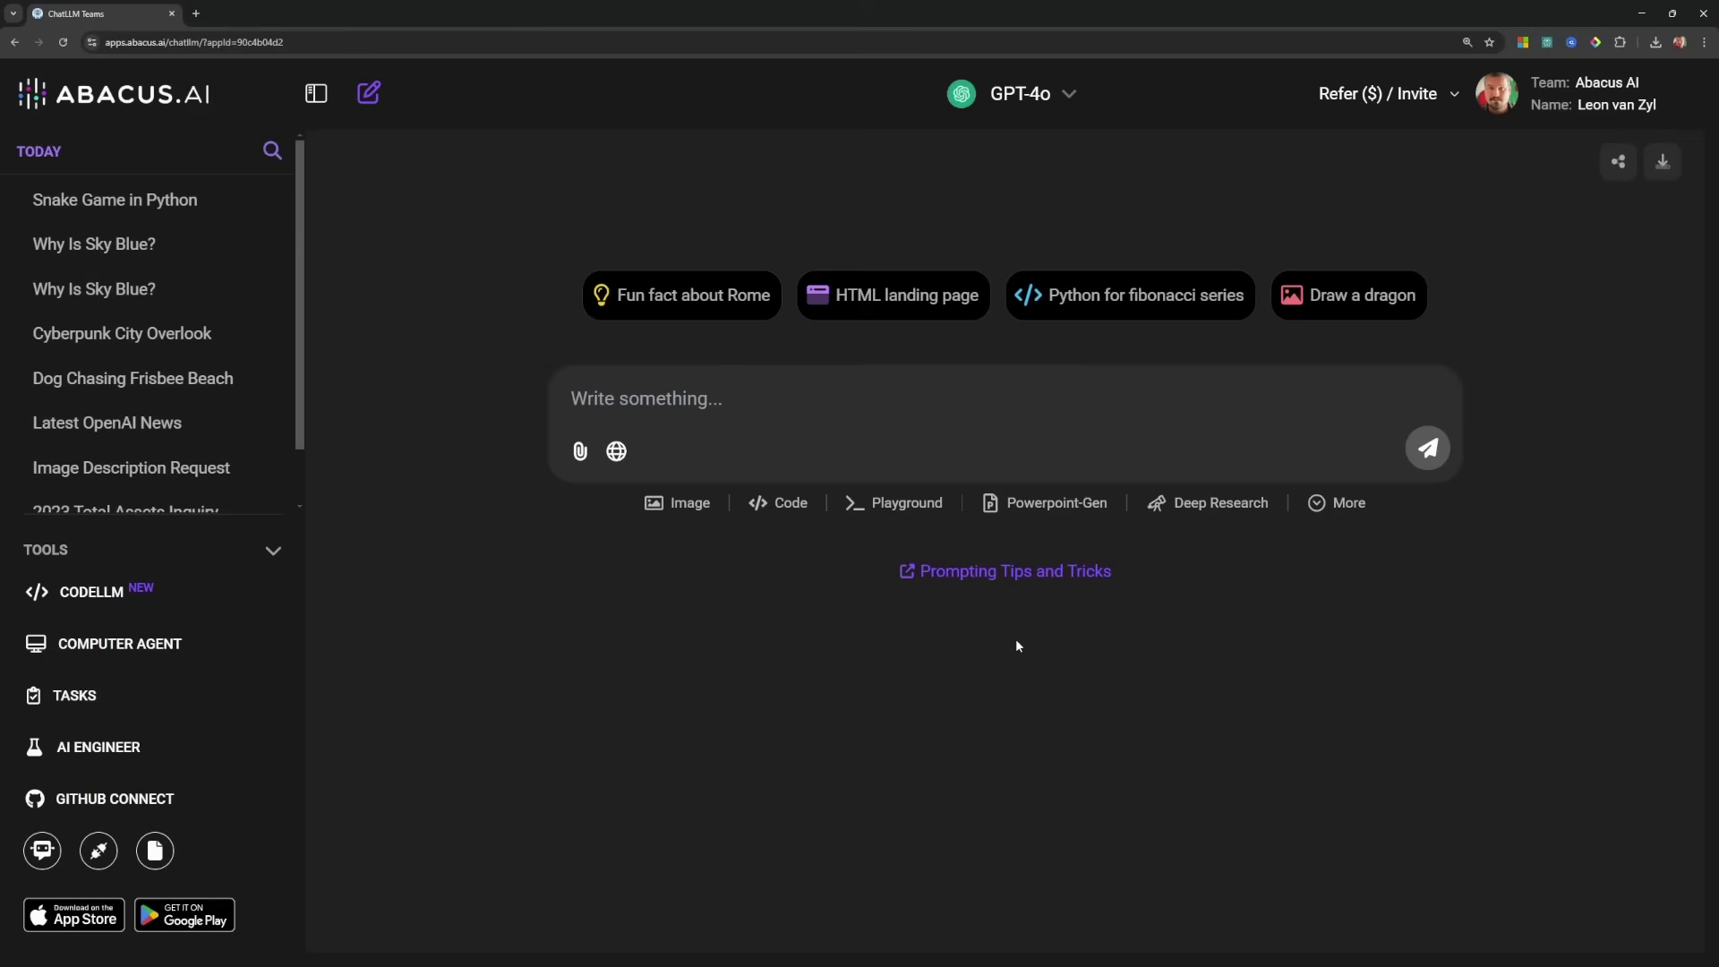